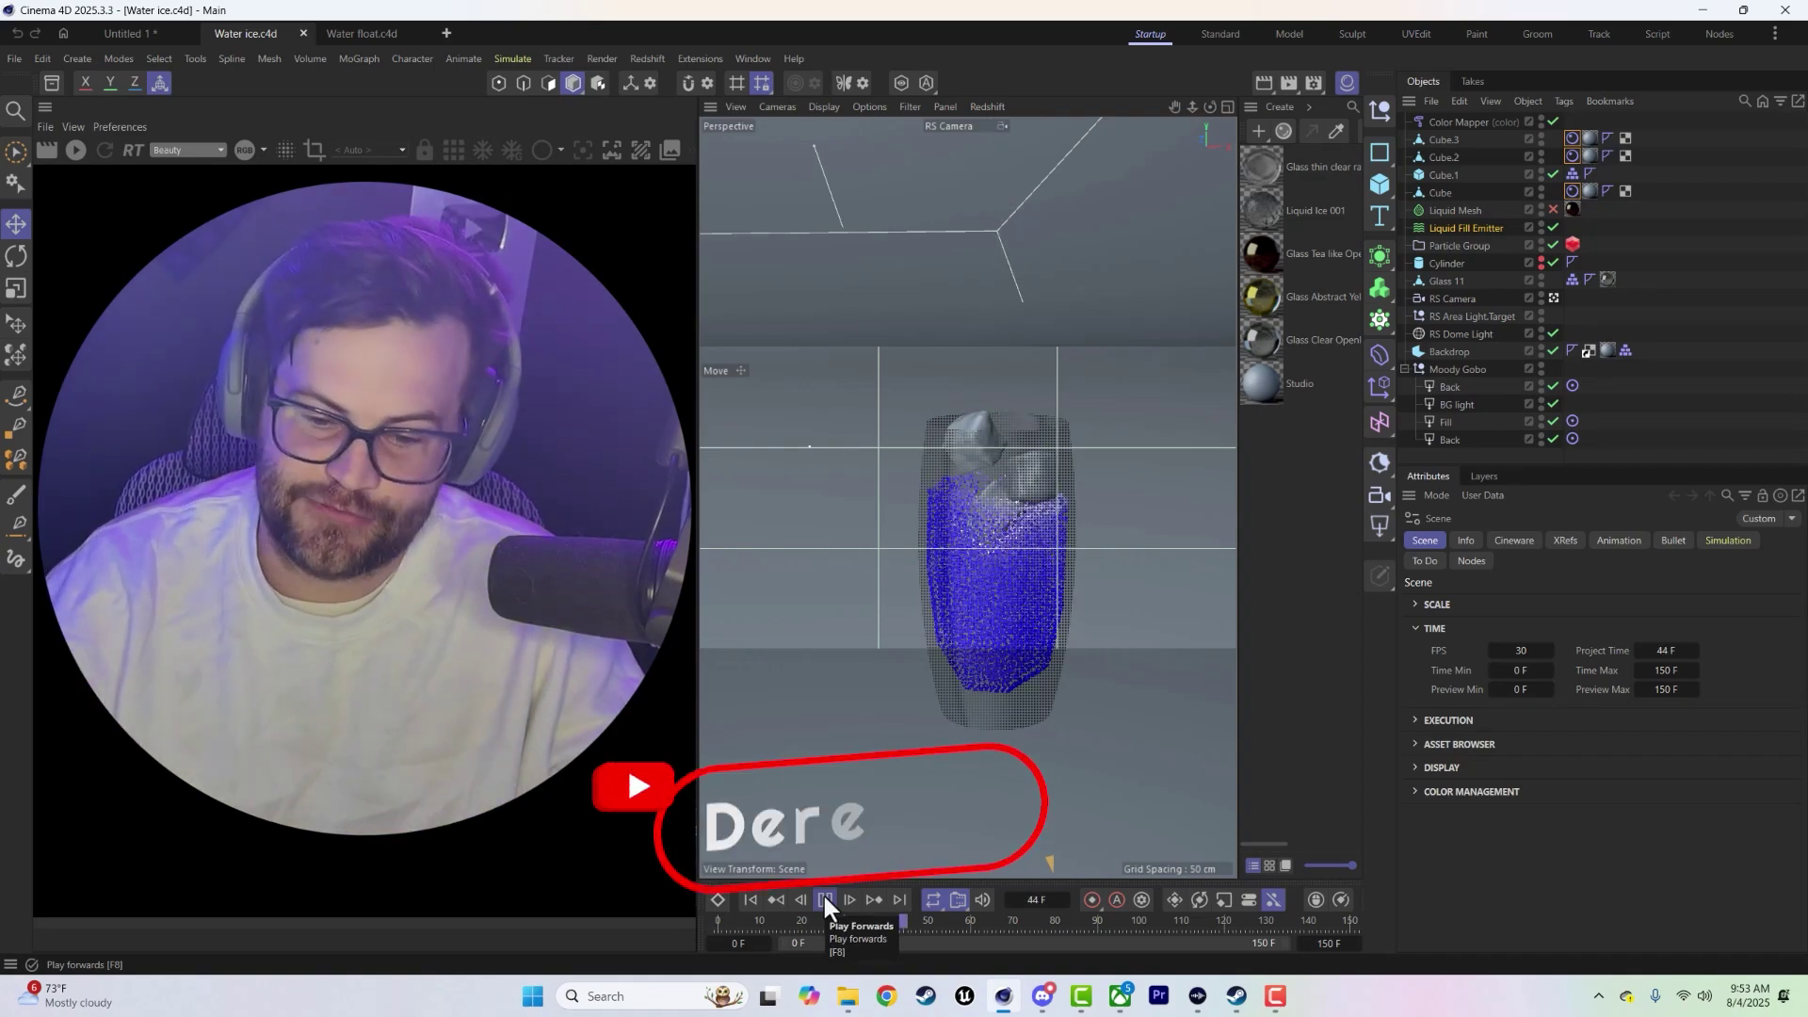
- Play the Water ice liquid simulation, pausing and resuming to stop at frame 53, then dolly back
click(824, 899)
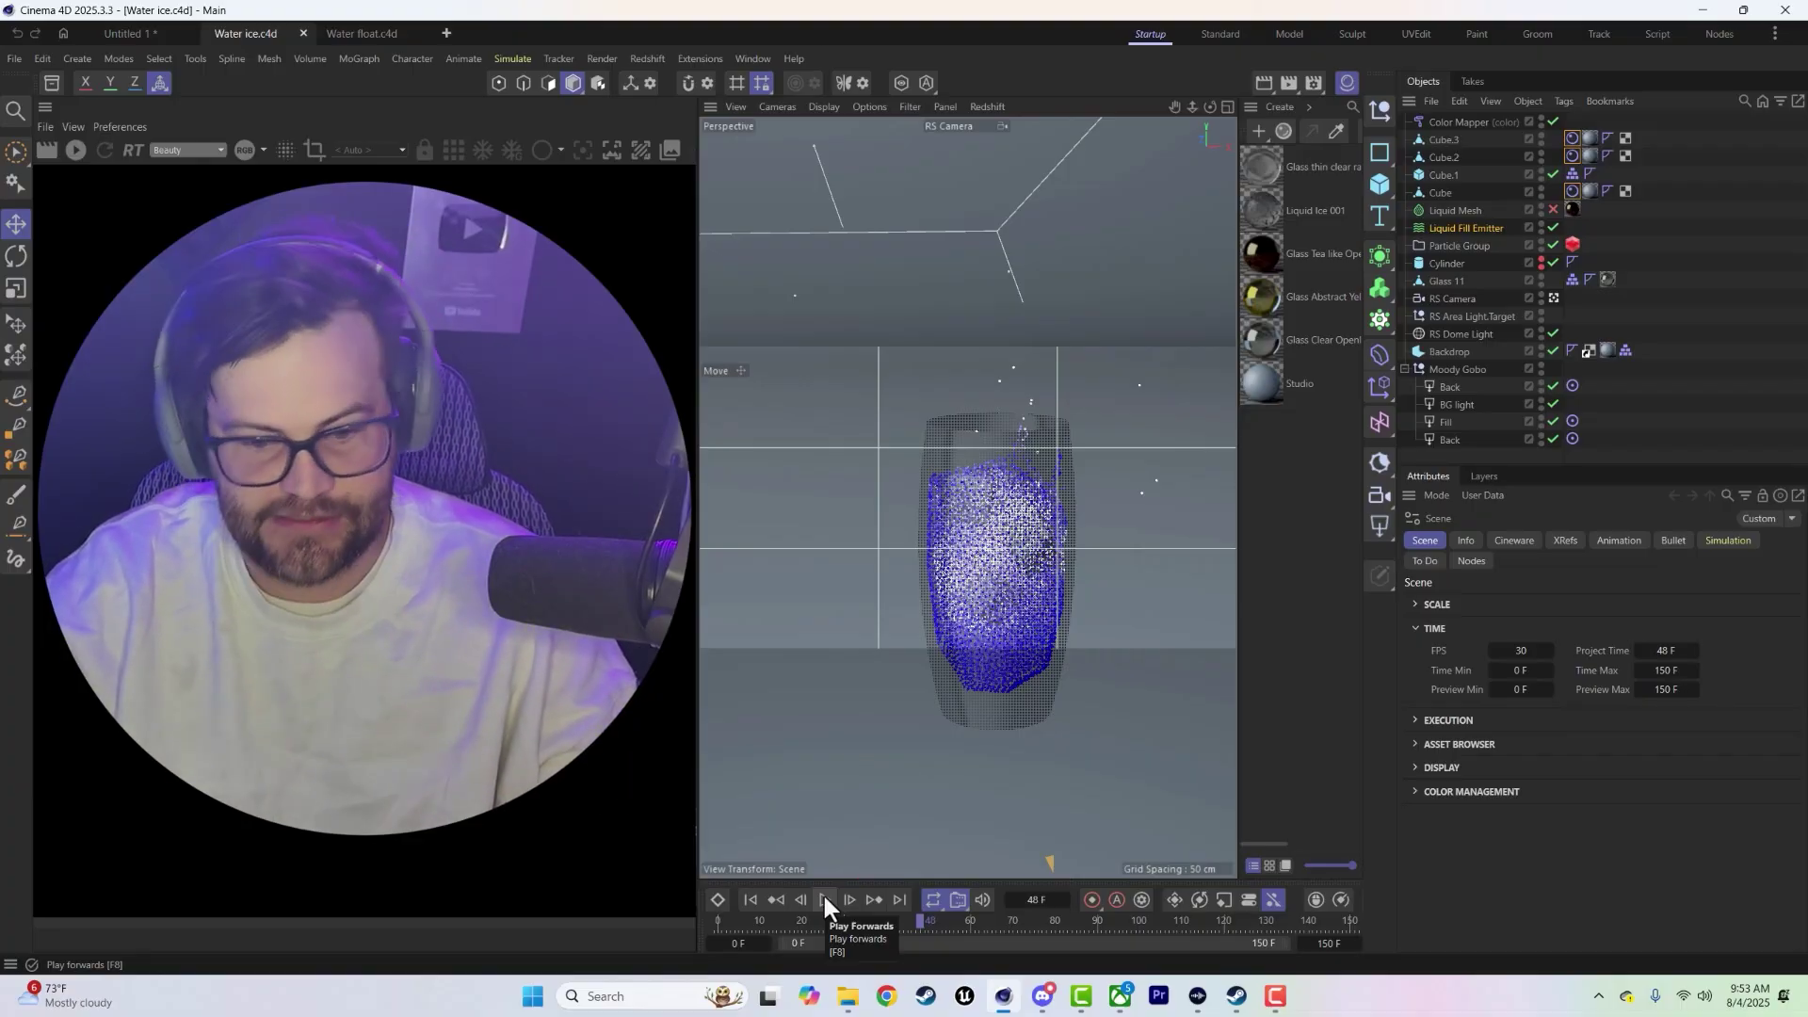
click(824, 899)
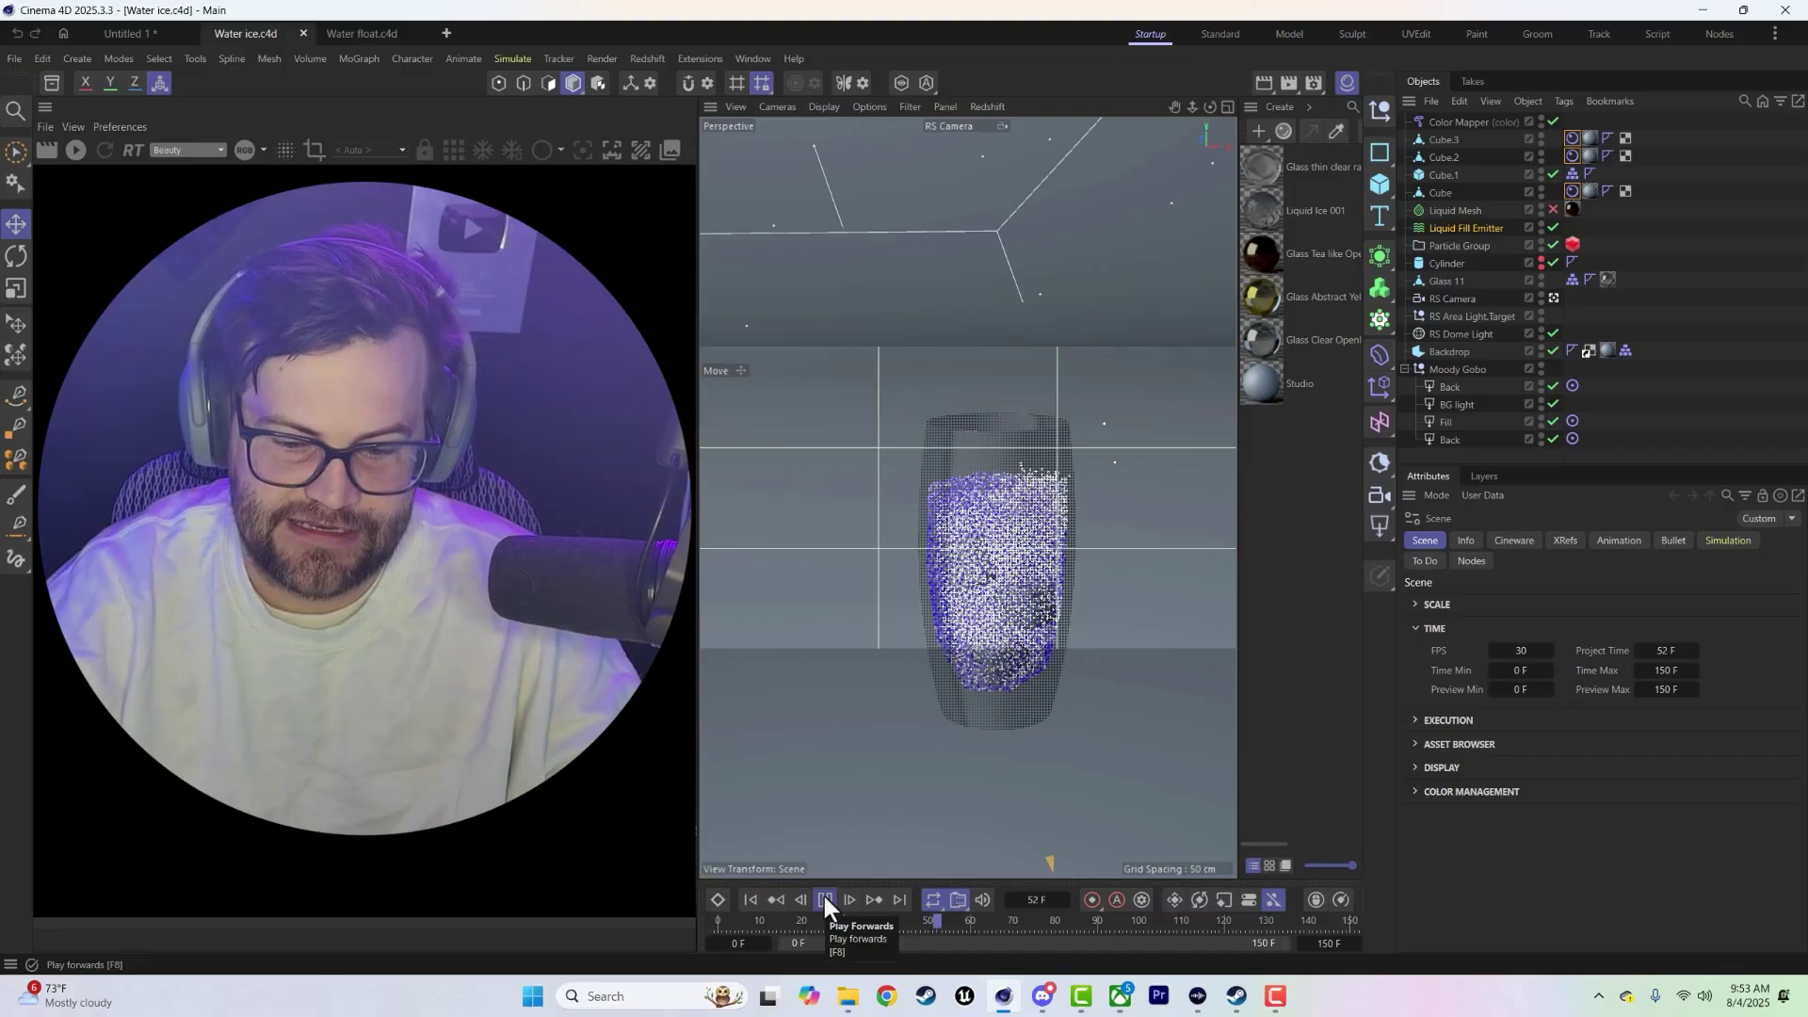
click(824, 899)
scroll(1001, 591, down, 2)
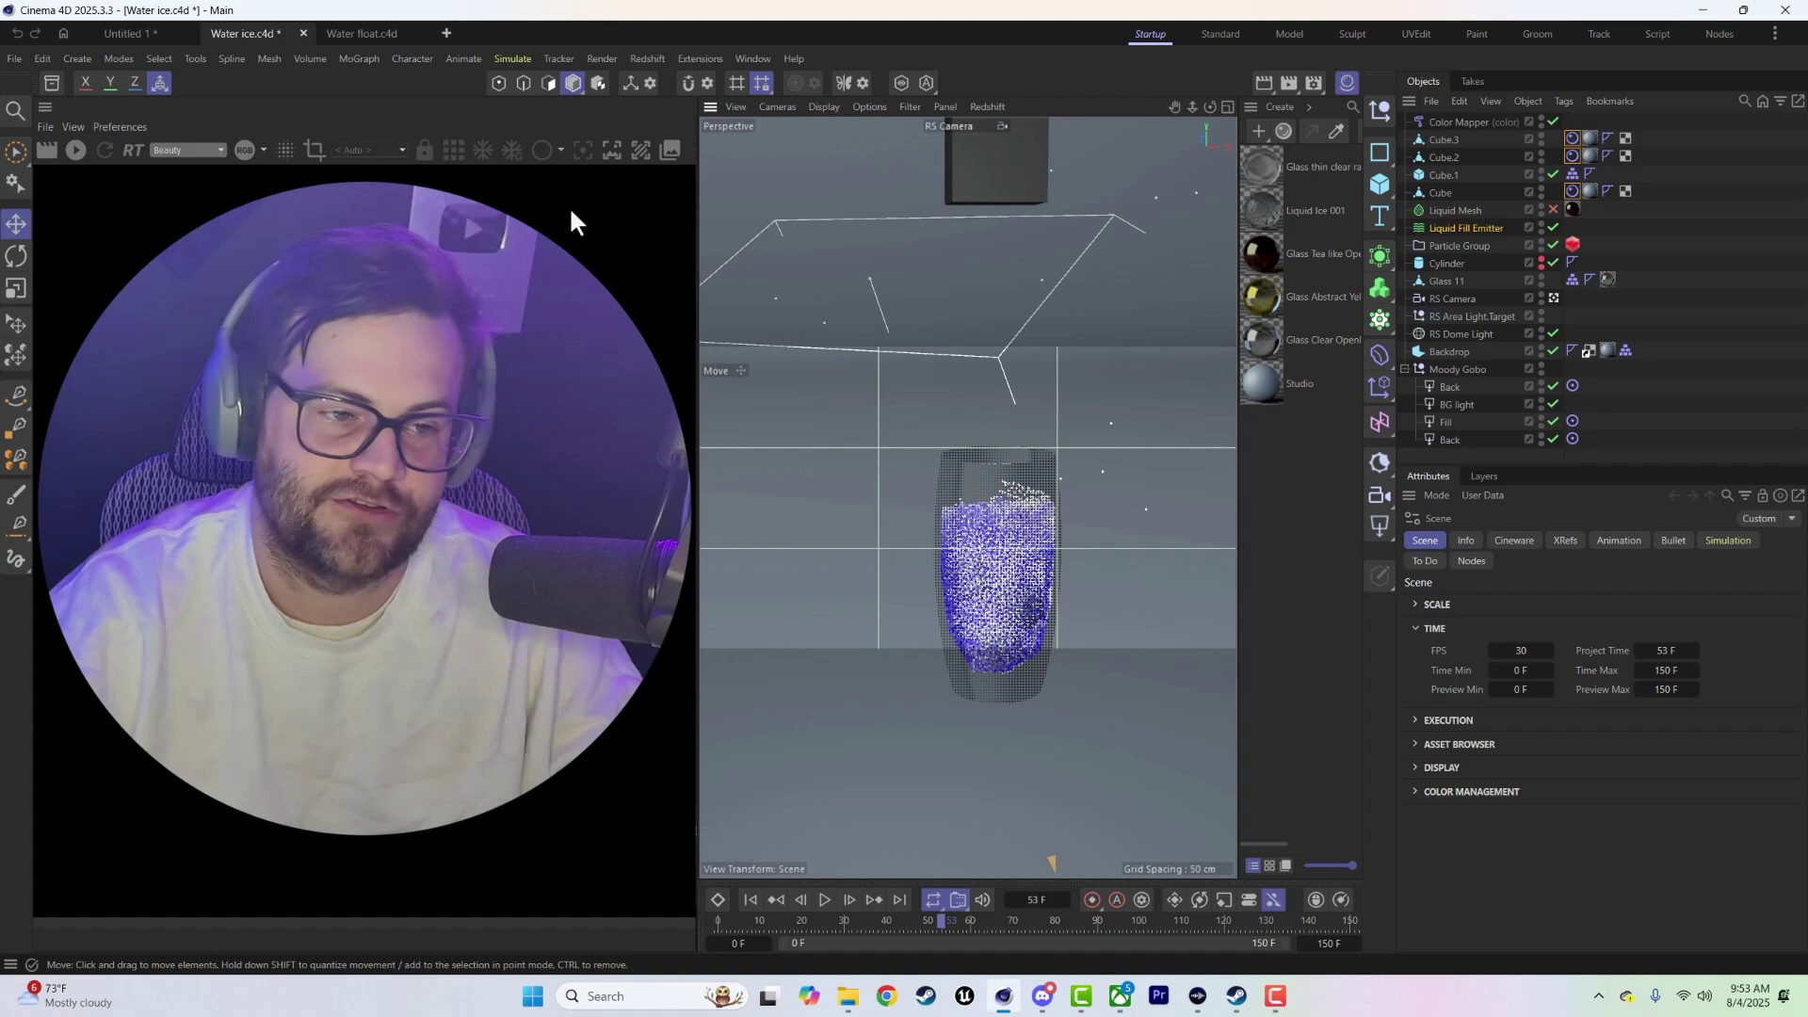
- In the Water float scene, scale the torus up and play the liquid simulation to frame 27
click(373, 30)
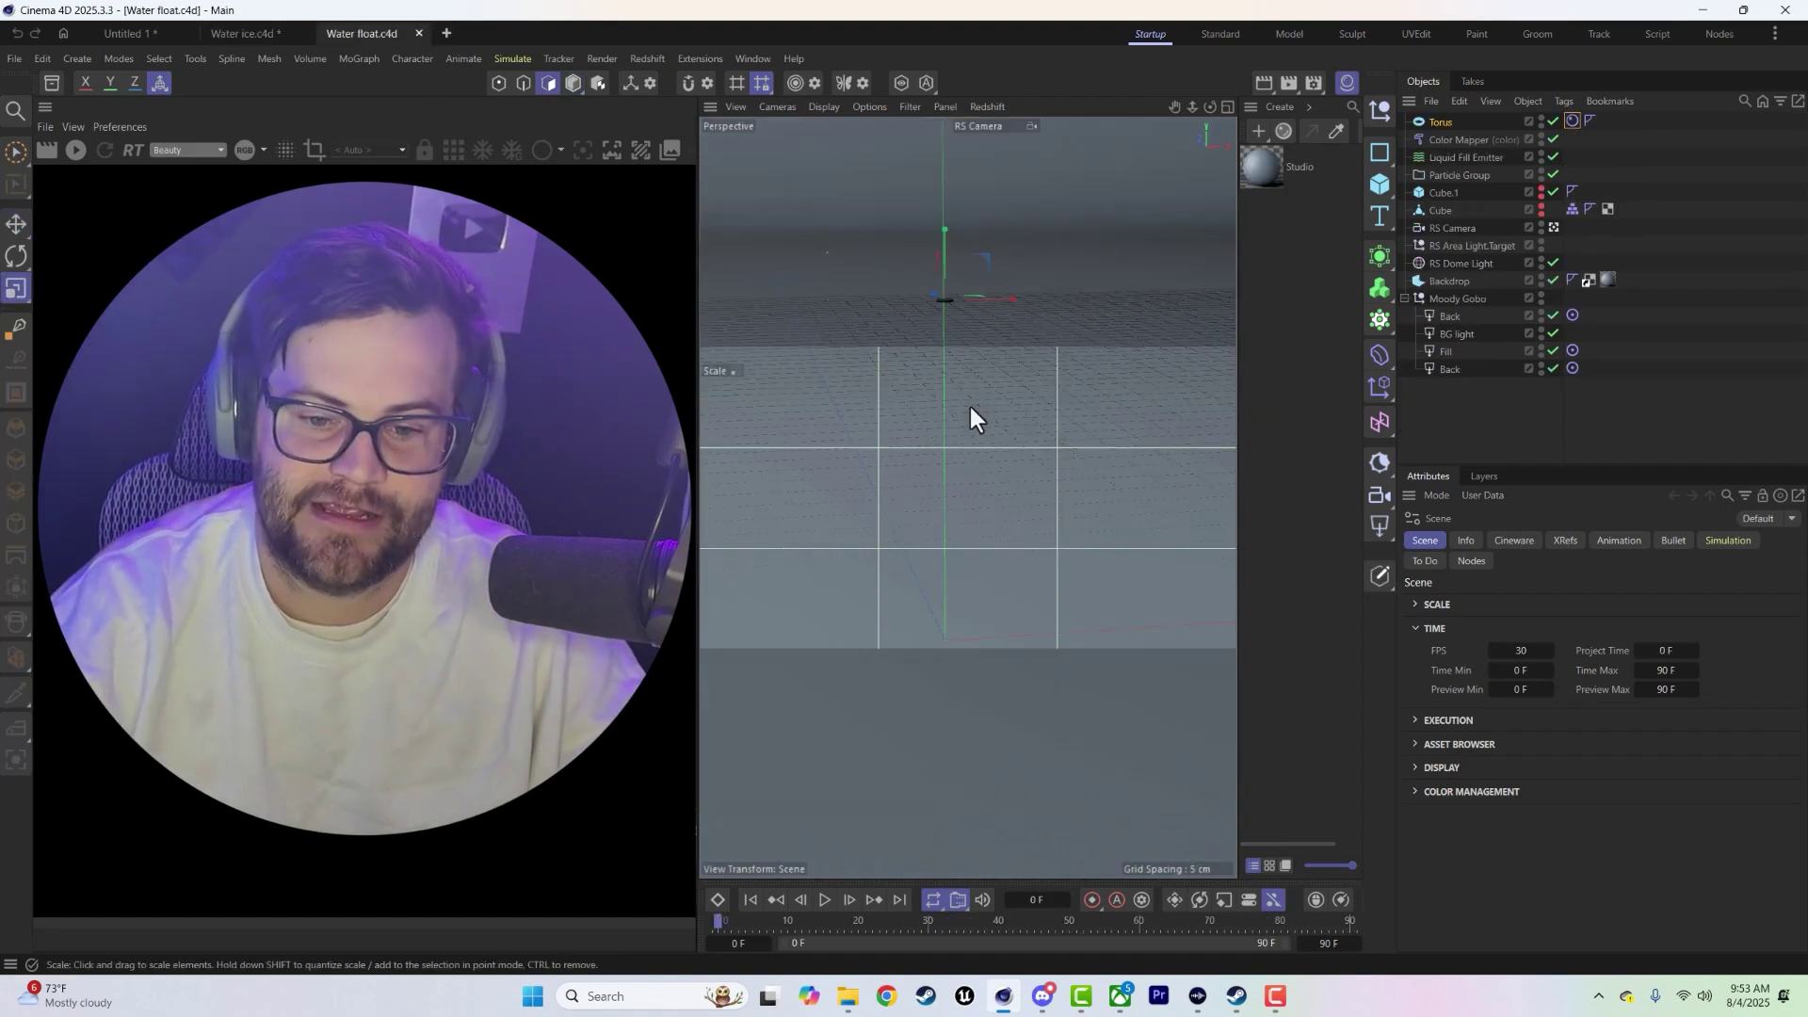
click(1441, 122)
drag(839, 478, 895, 477)
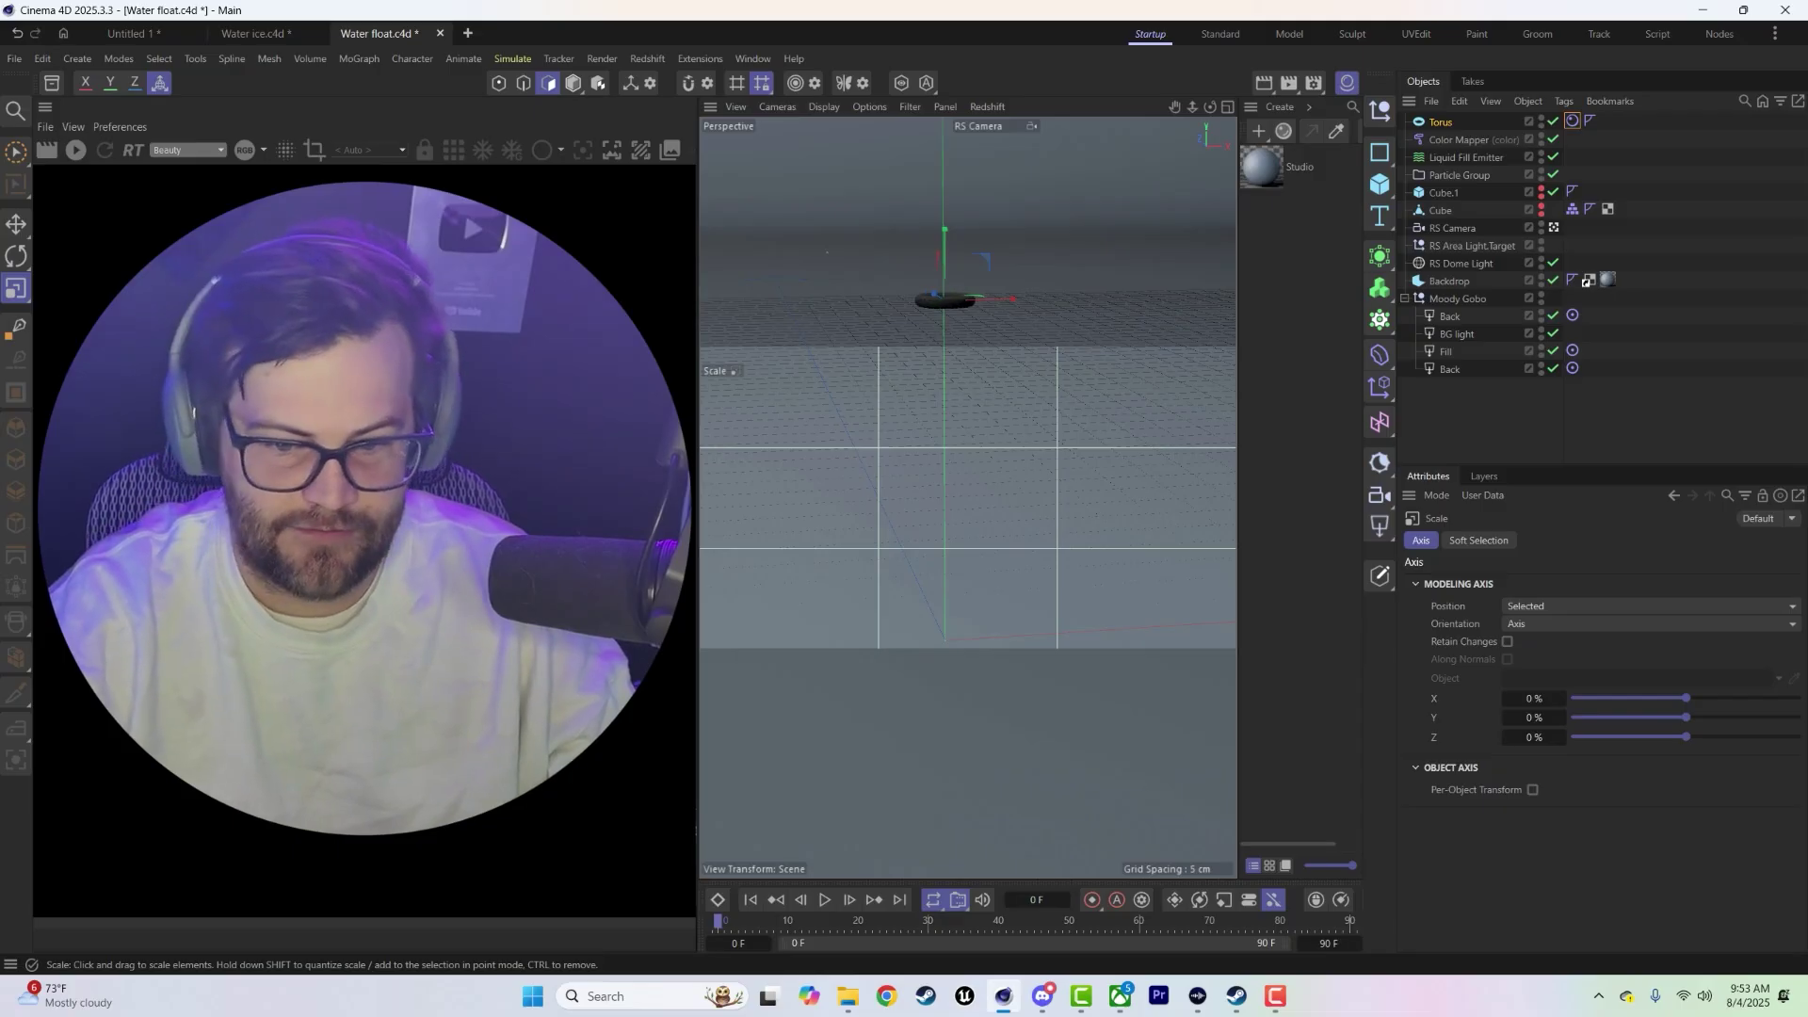
click(827, 898)
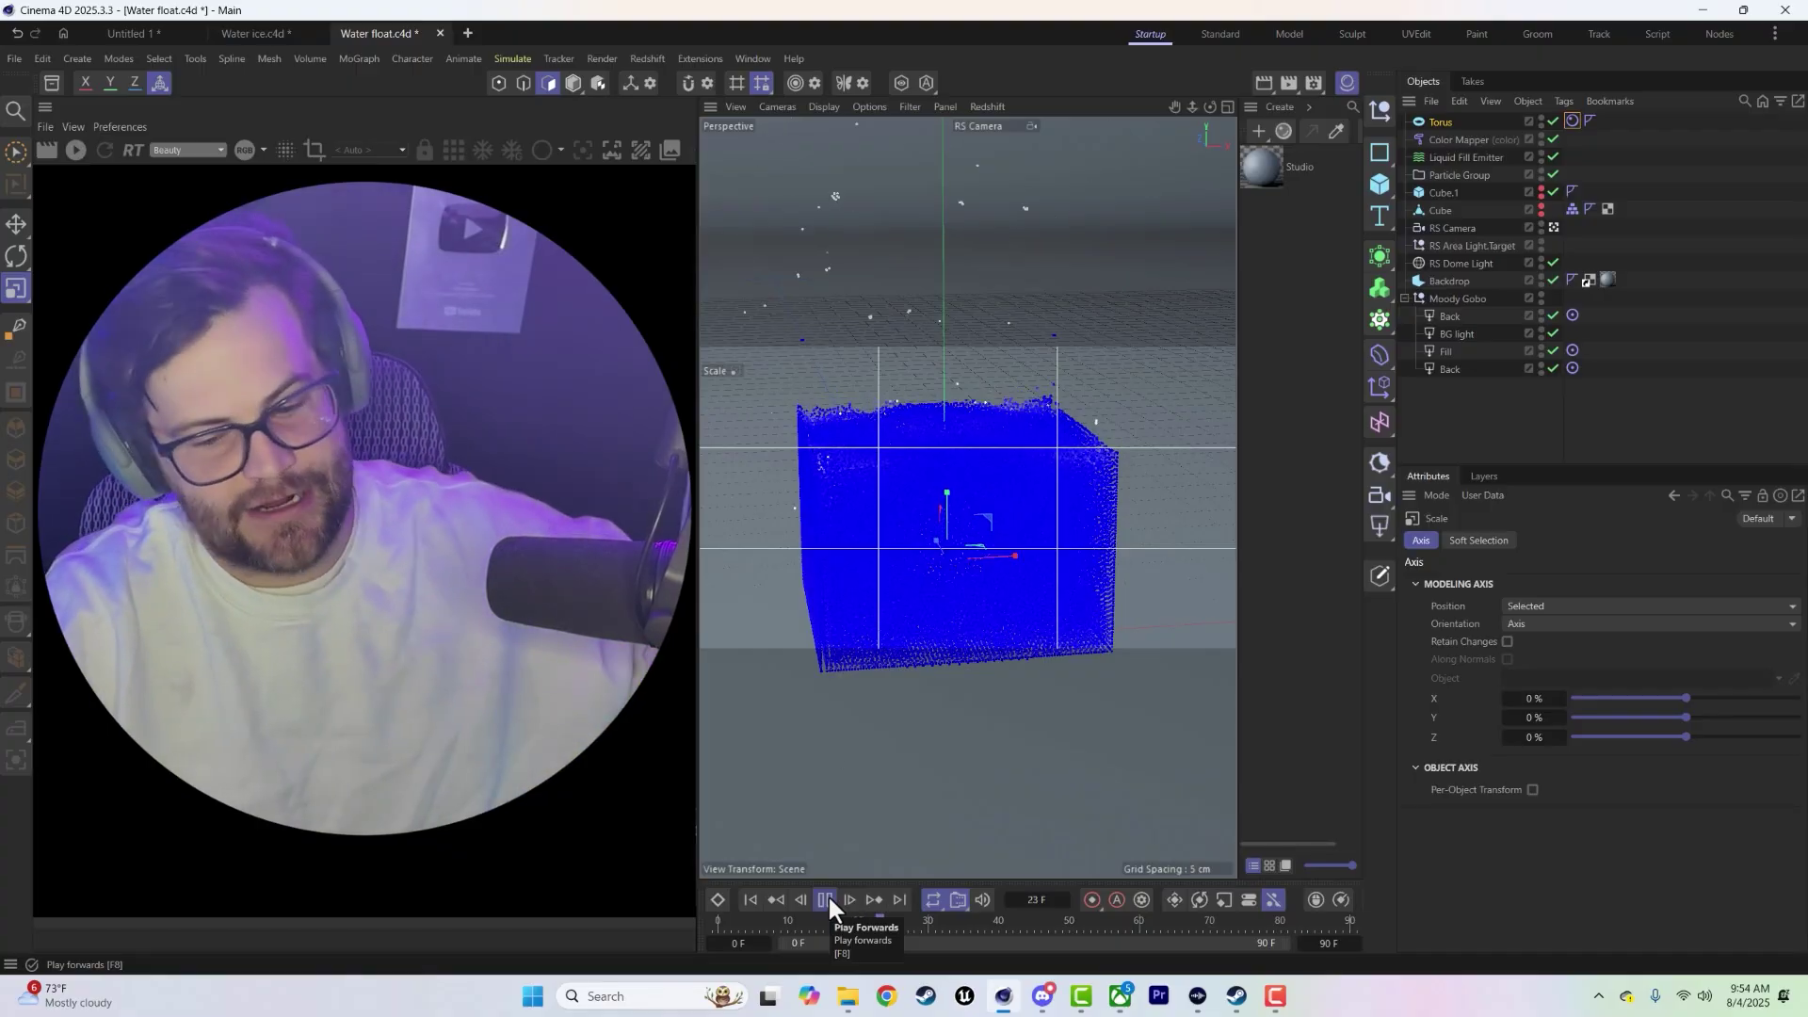
click(828, 899)
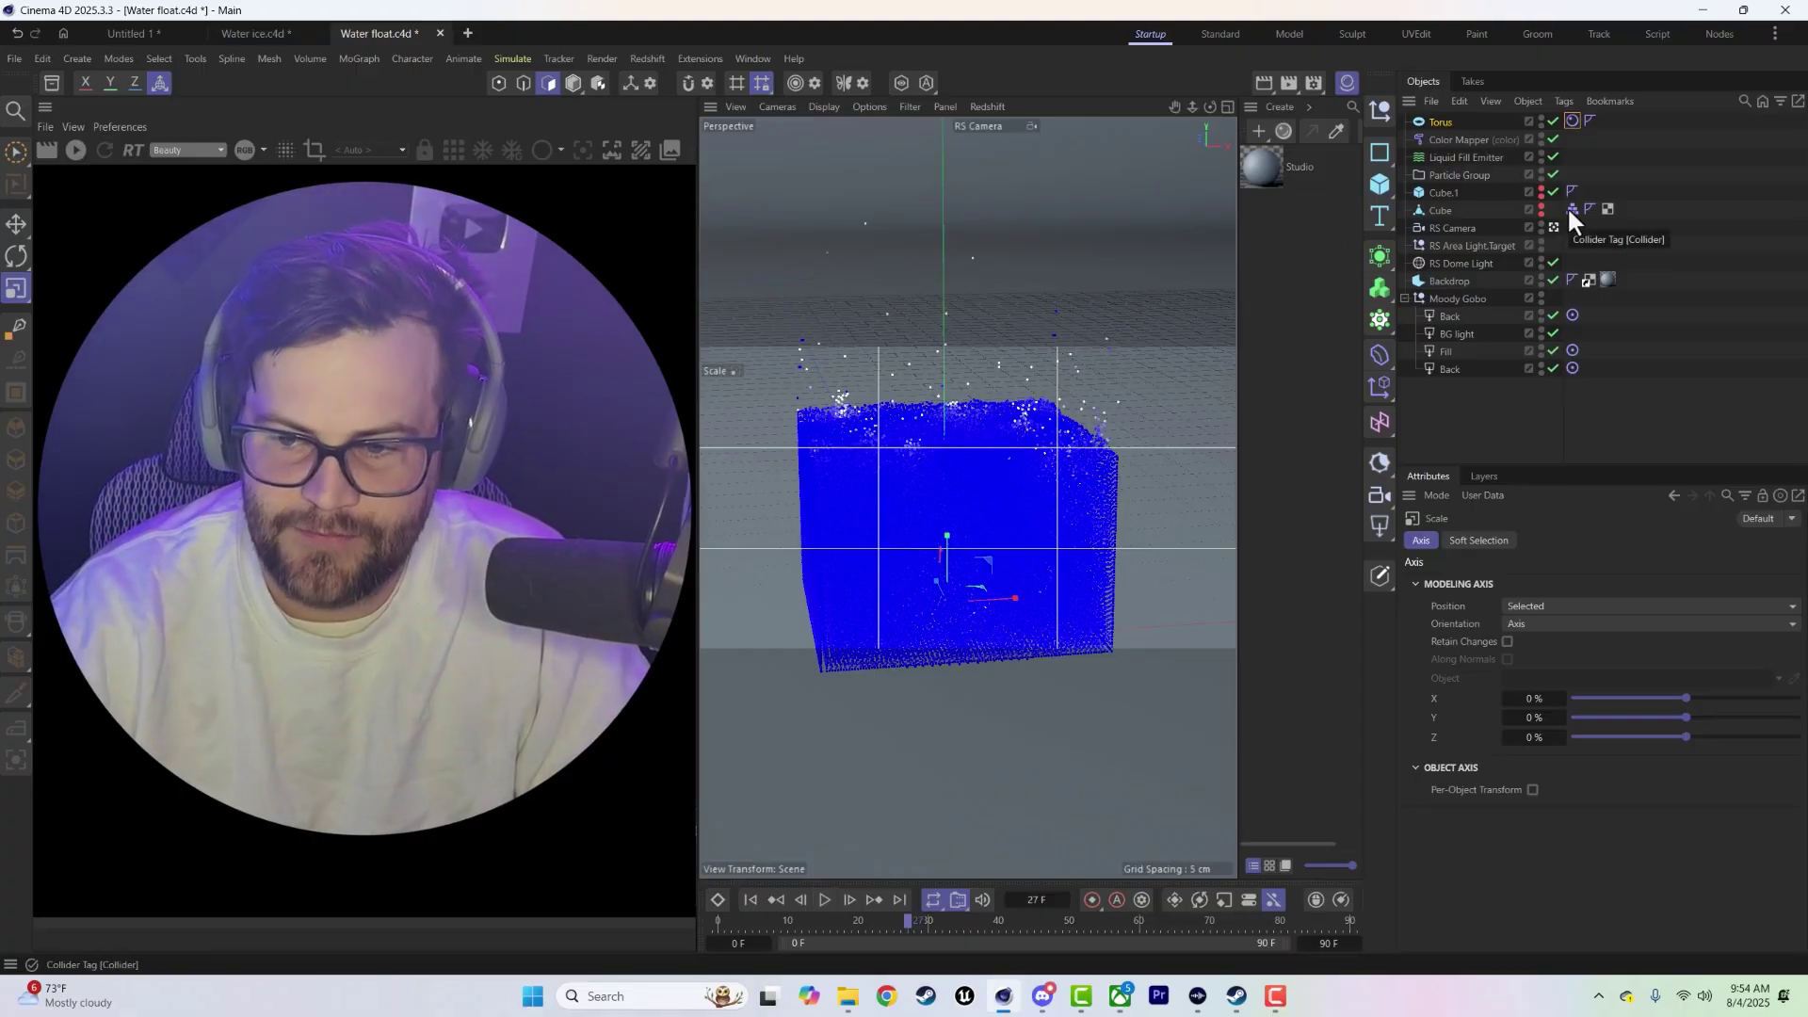
- Rewind to frame 0 and show the Collision settings of the torus's Rigid Body tag
click(1476, 157)
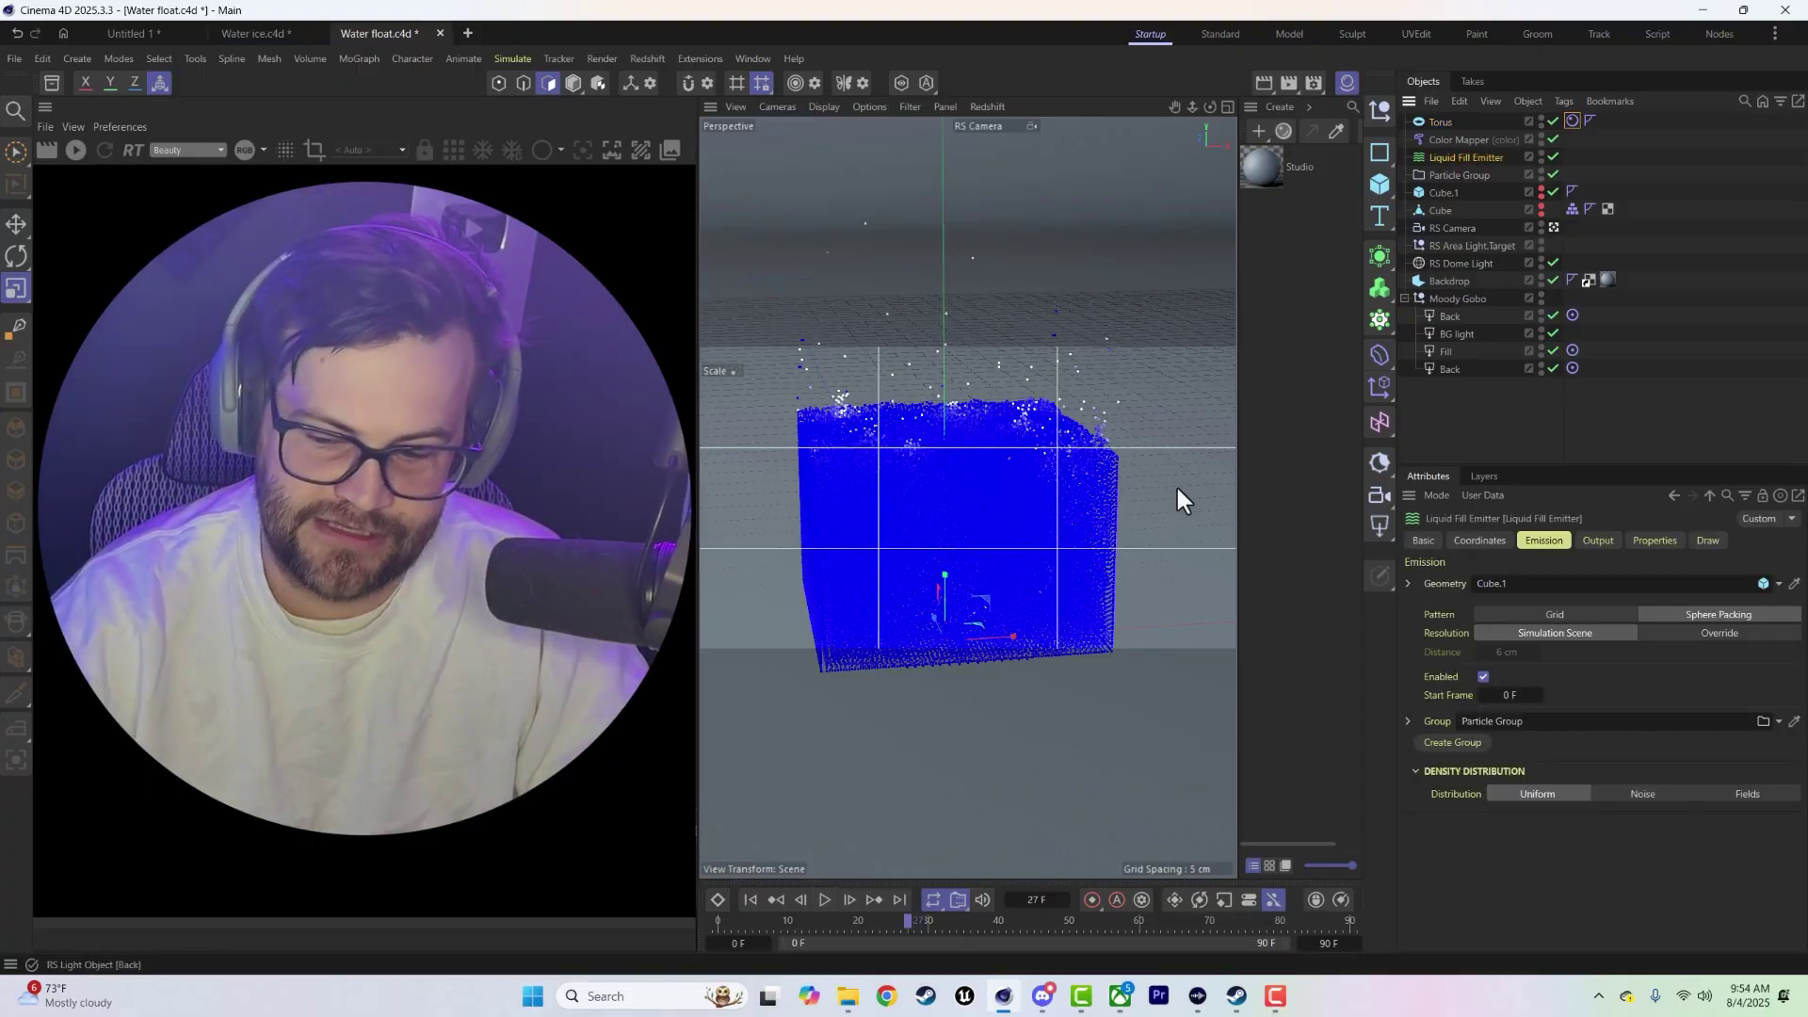
click(749, 900)
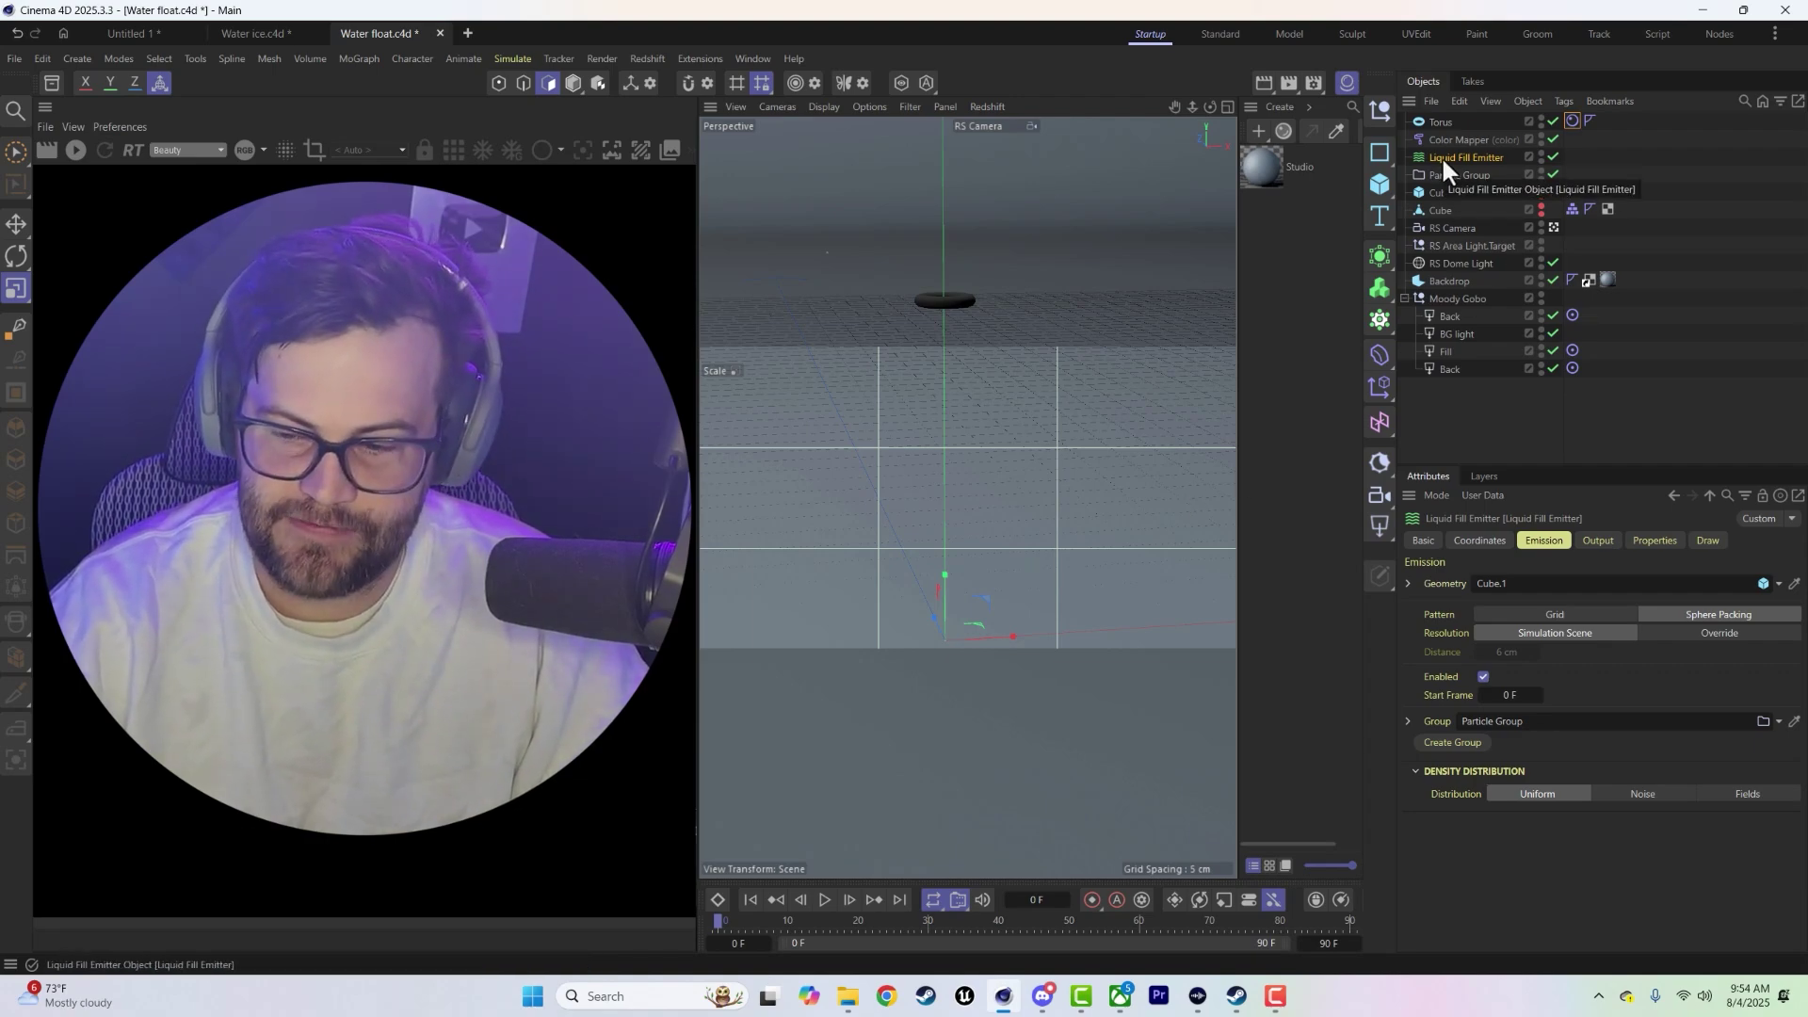
click(1443, 121)
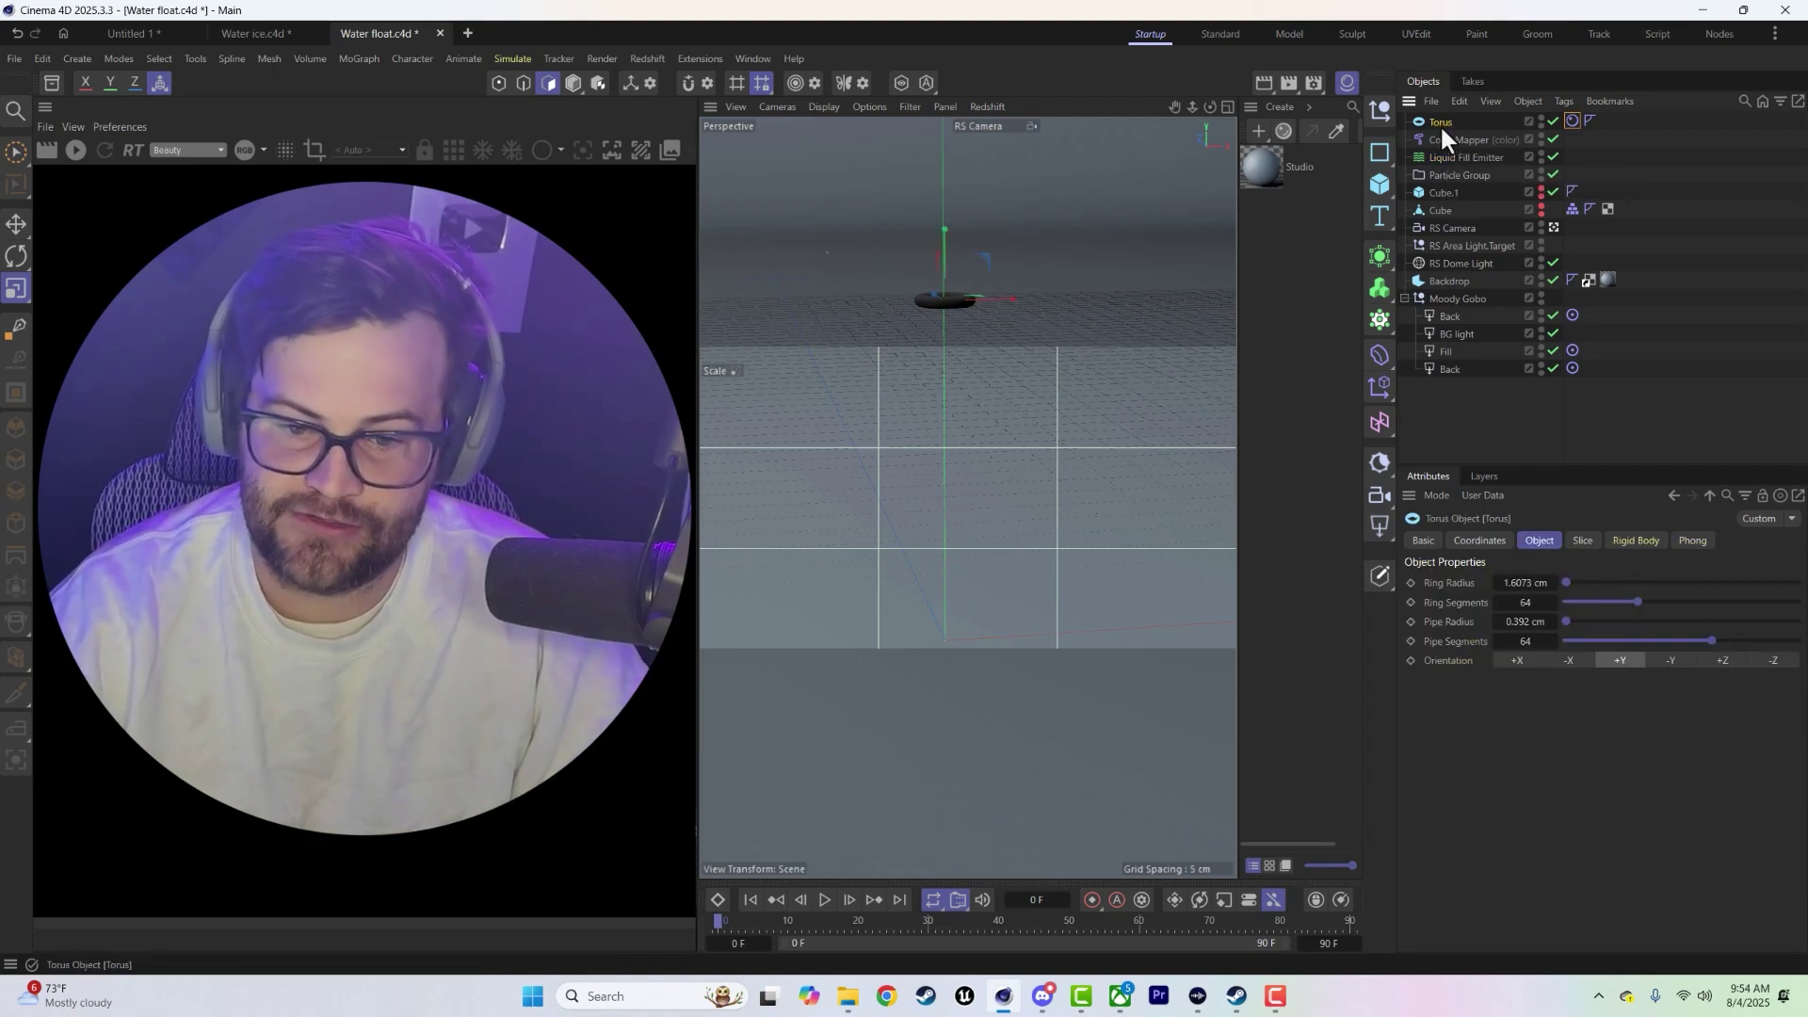
click(1571, 121)
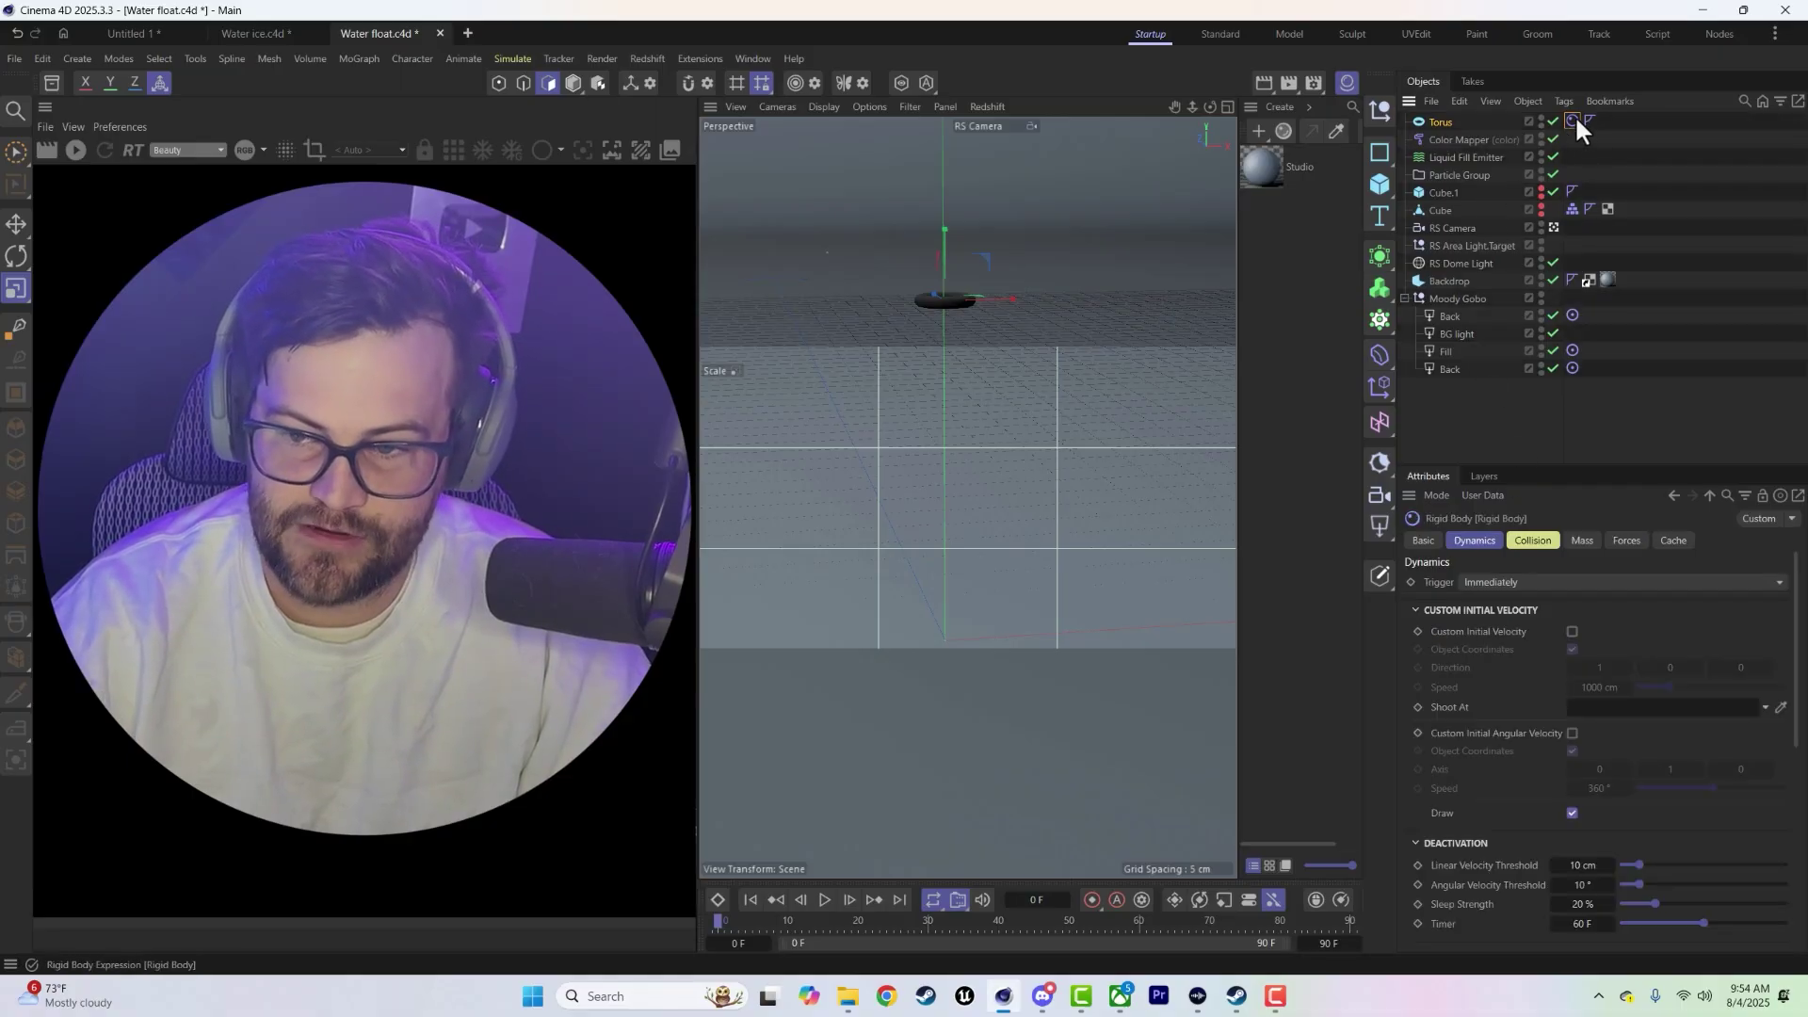
click(1545, 537)
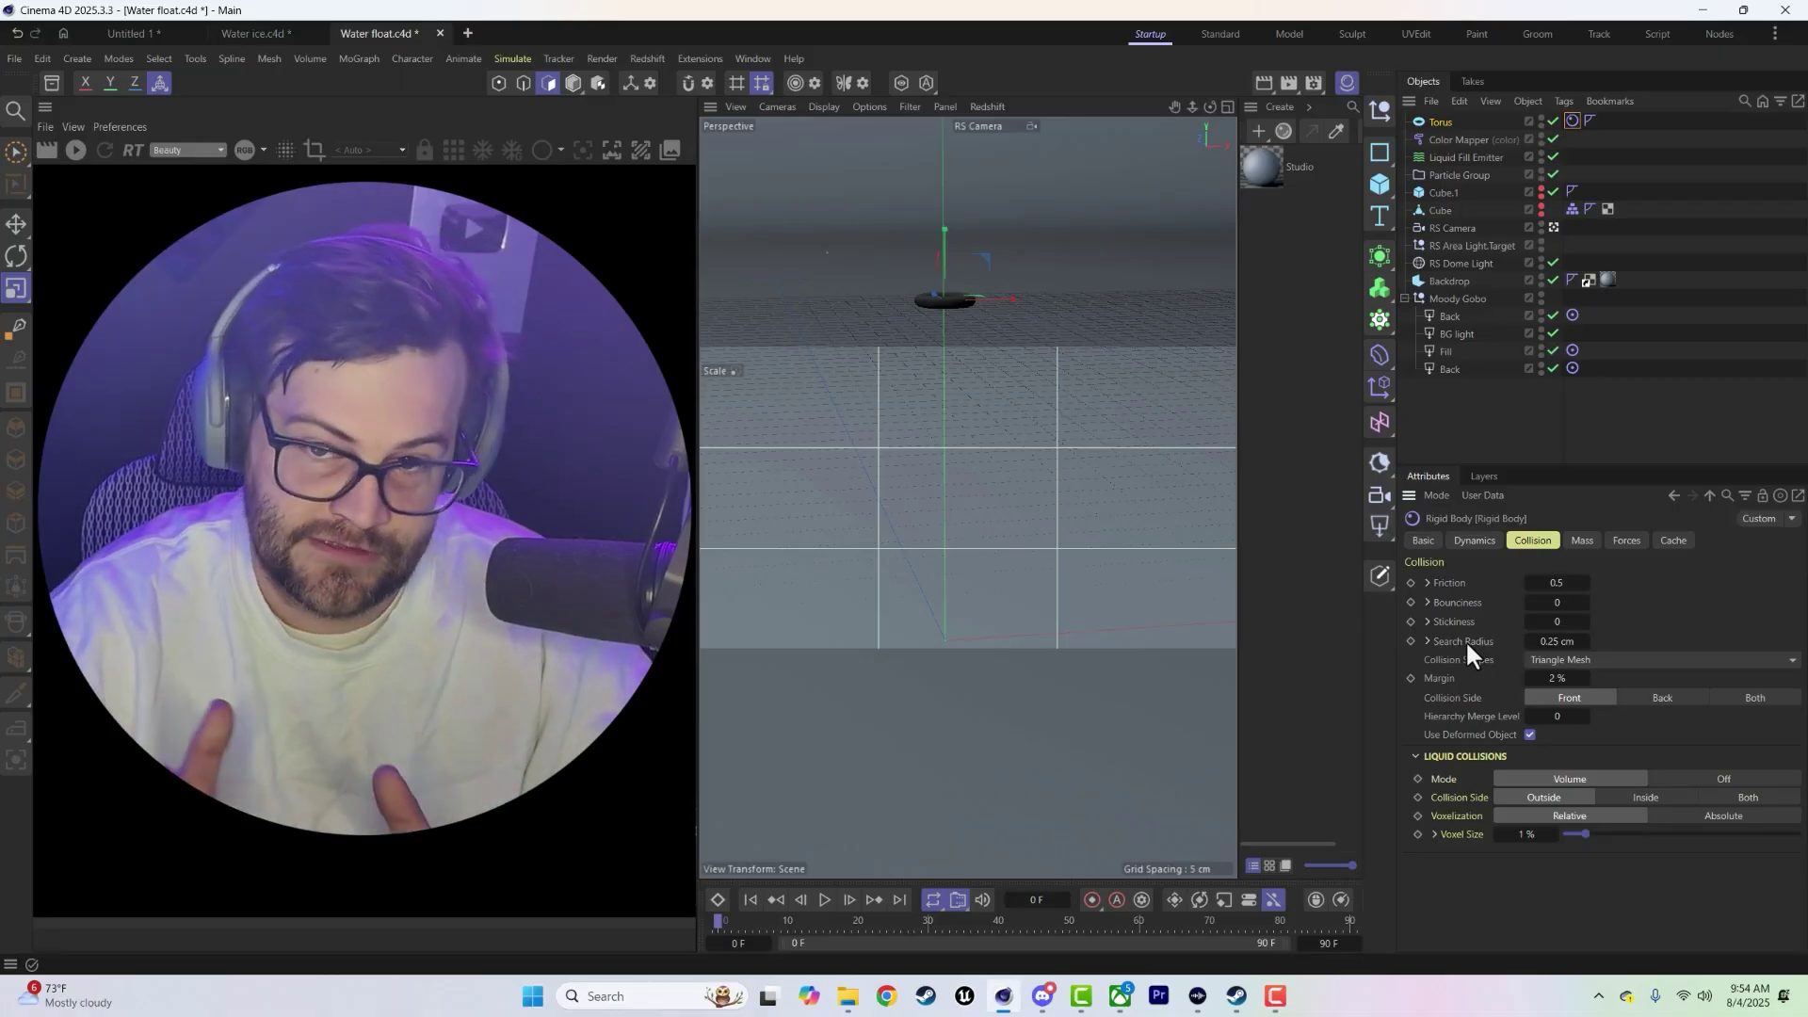
- Check the Liquids simulation settings in Project Settings, then return to the torus Rigid Body collisions
key(ctrl+d)
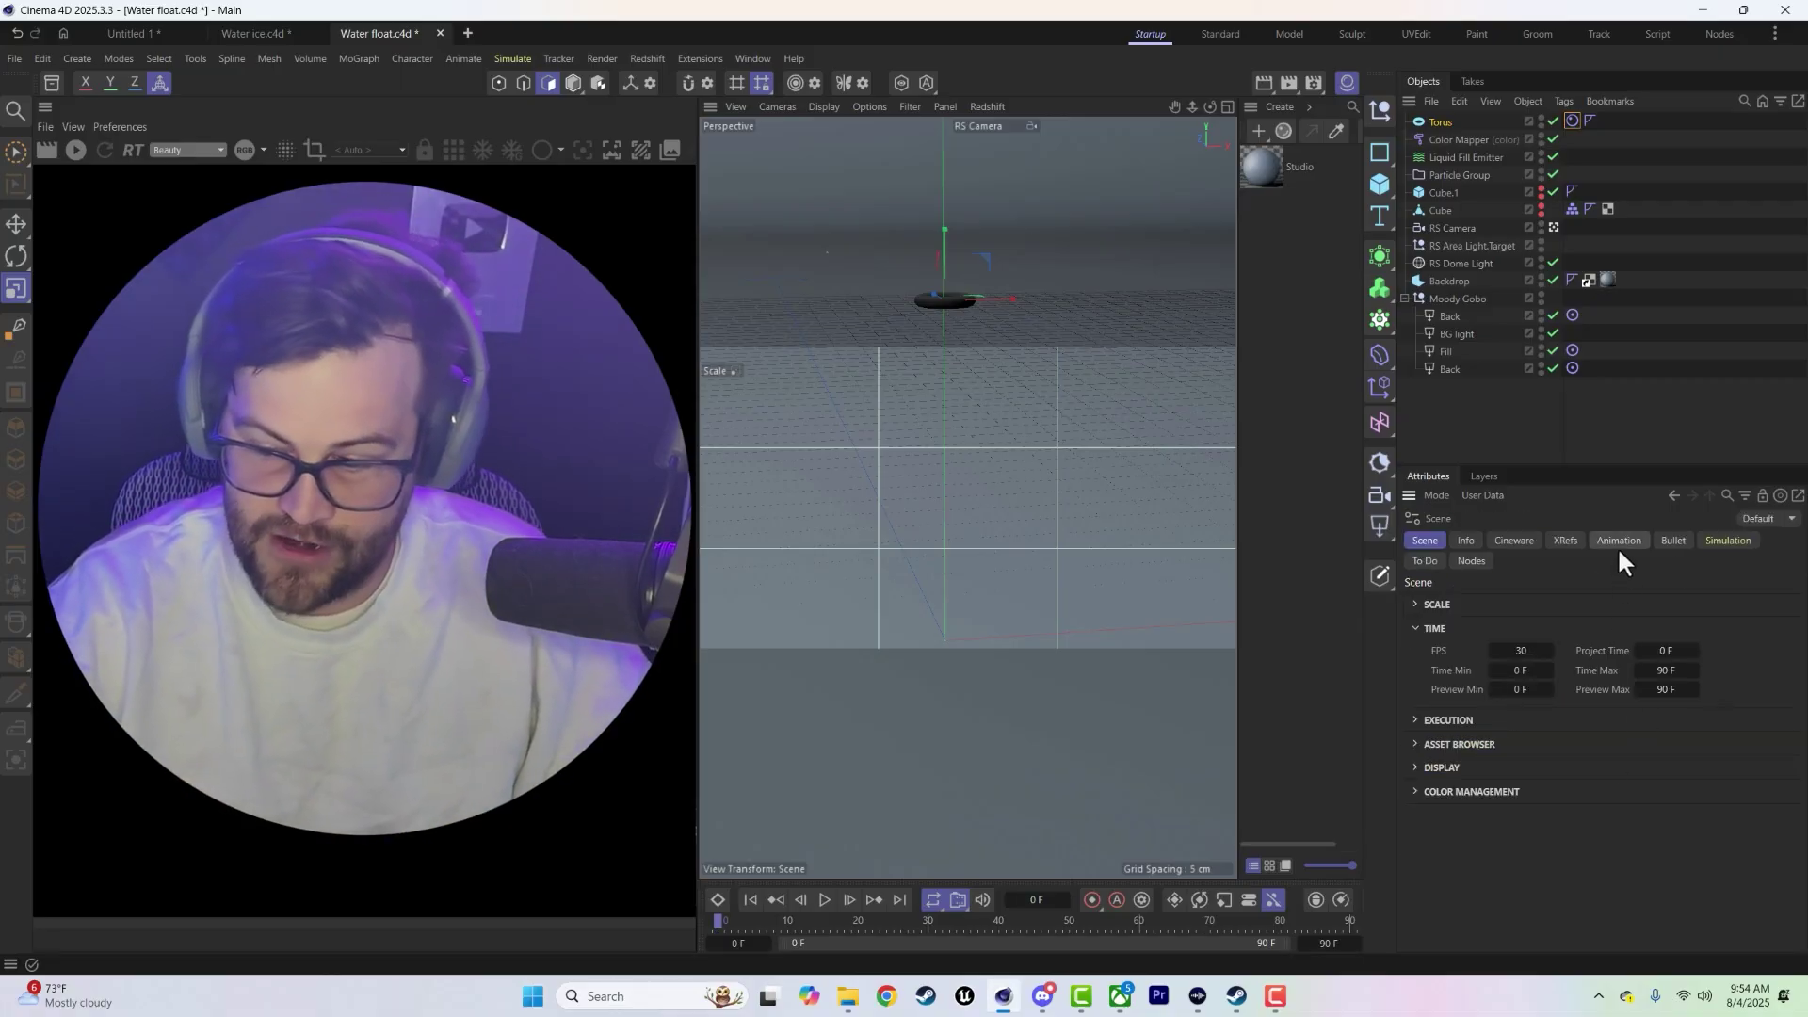
click(1716, 545)
click(1632, 604)
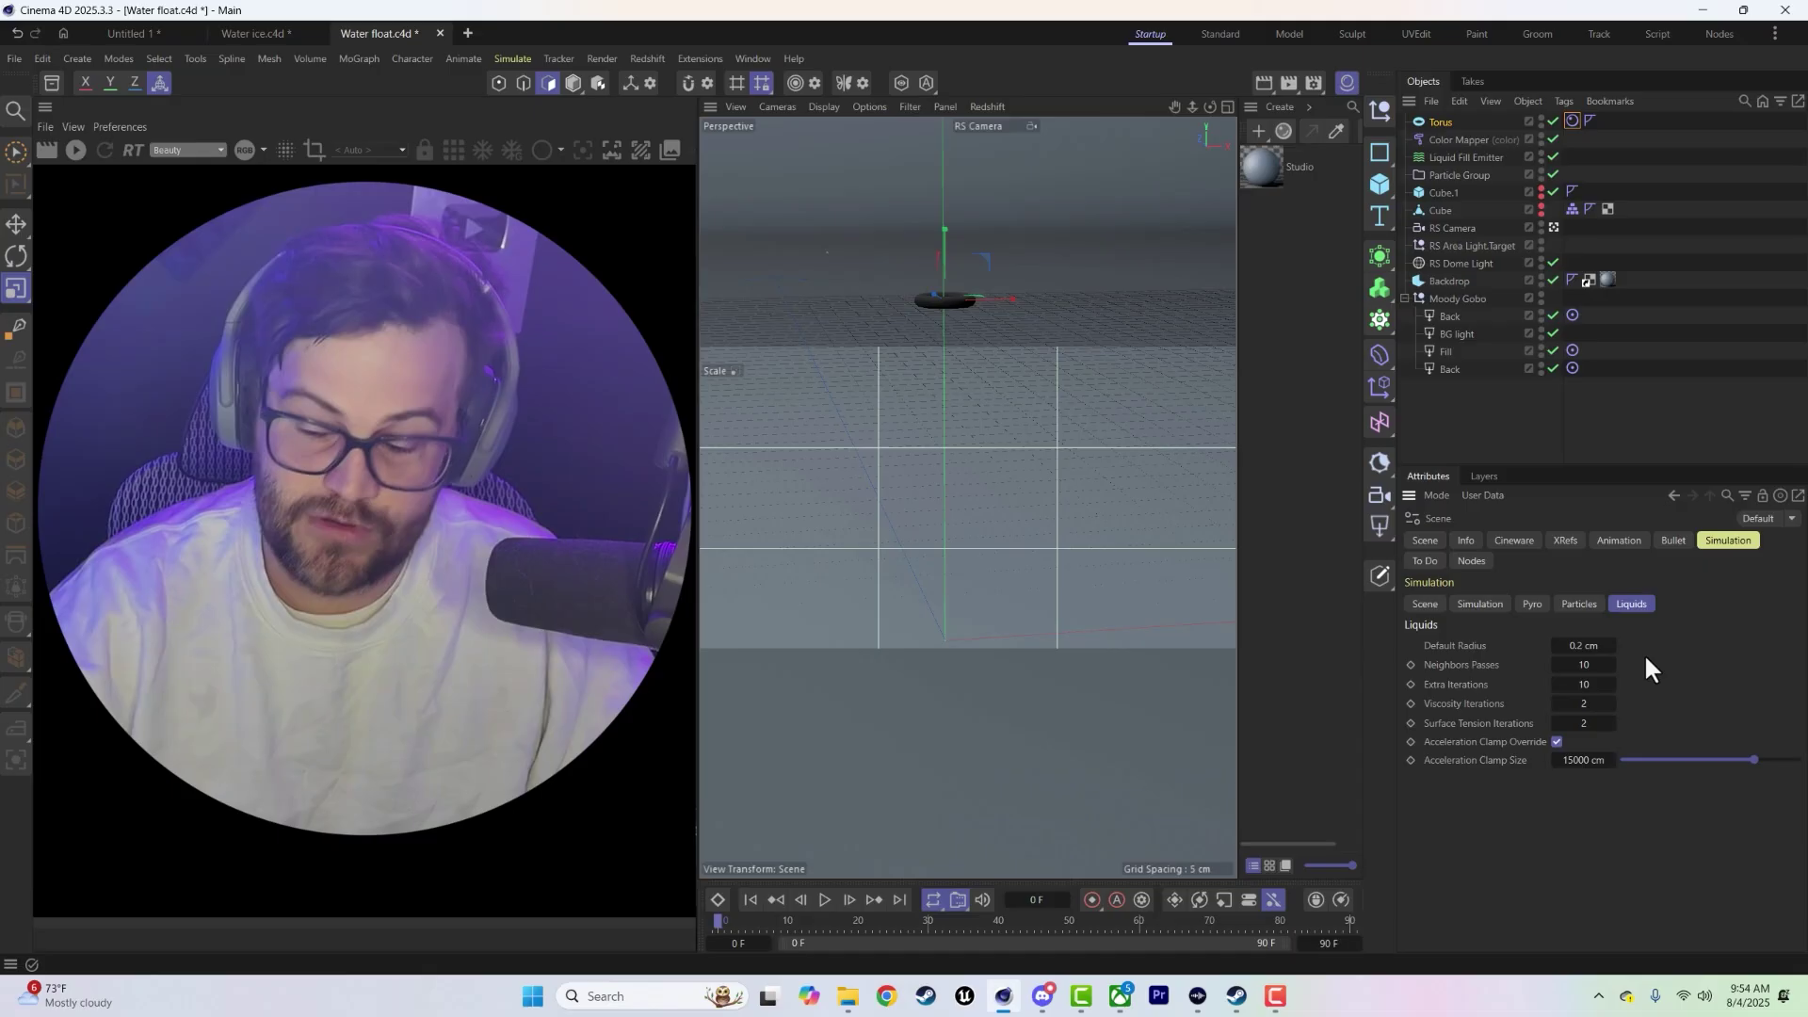
click(1573, 120)
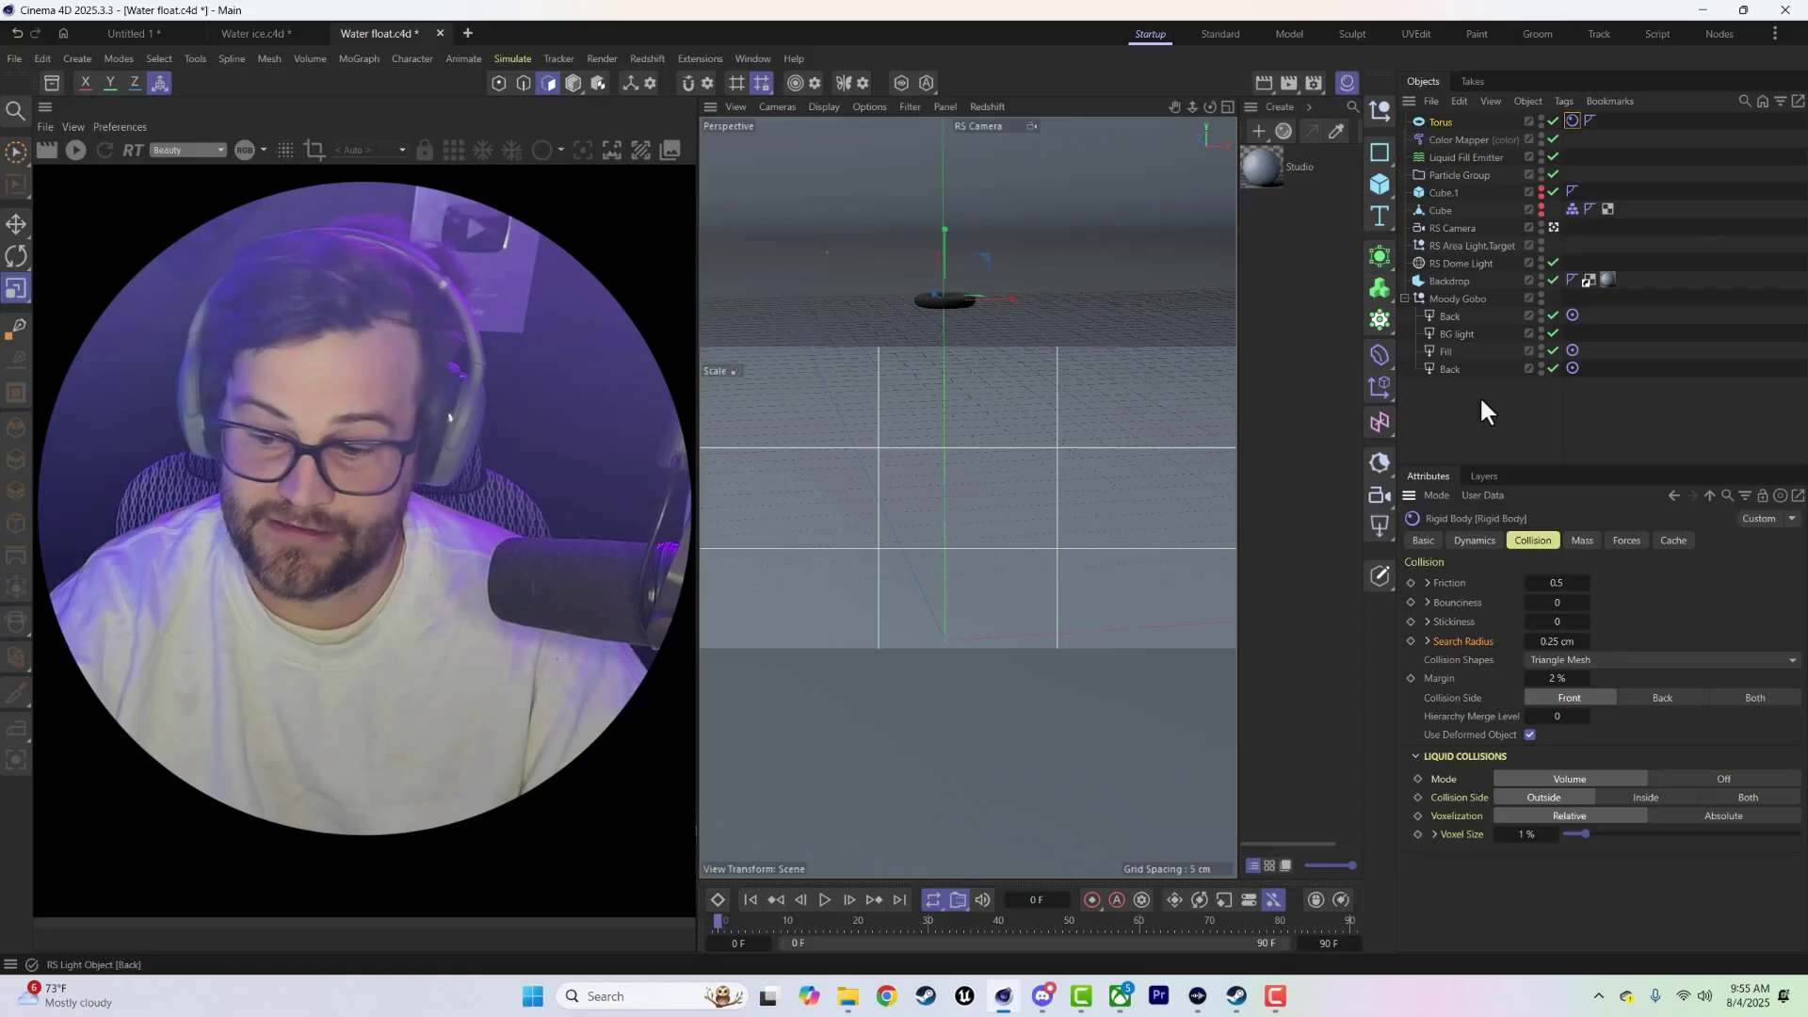
- Set the torus collision shape to Auto and test it to frame 13, orbiting onto the torus
click(1635, 665)
click(1557, 681)
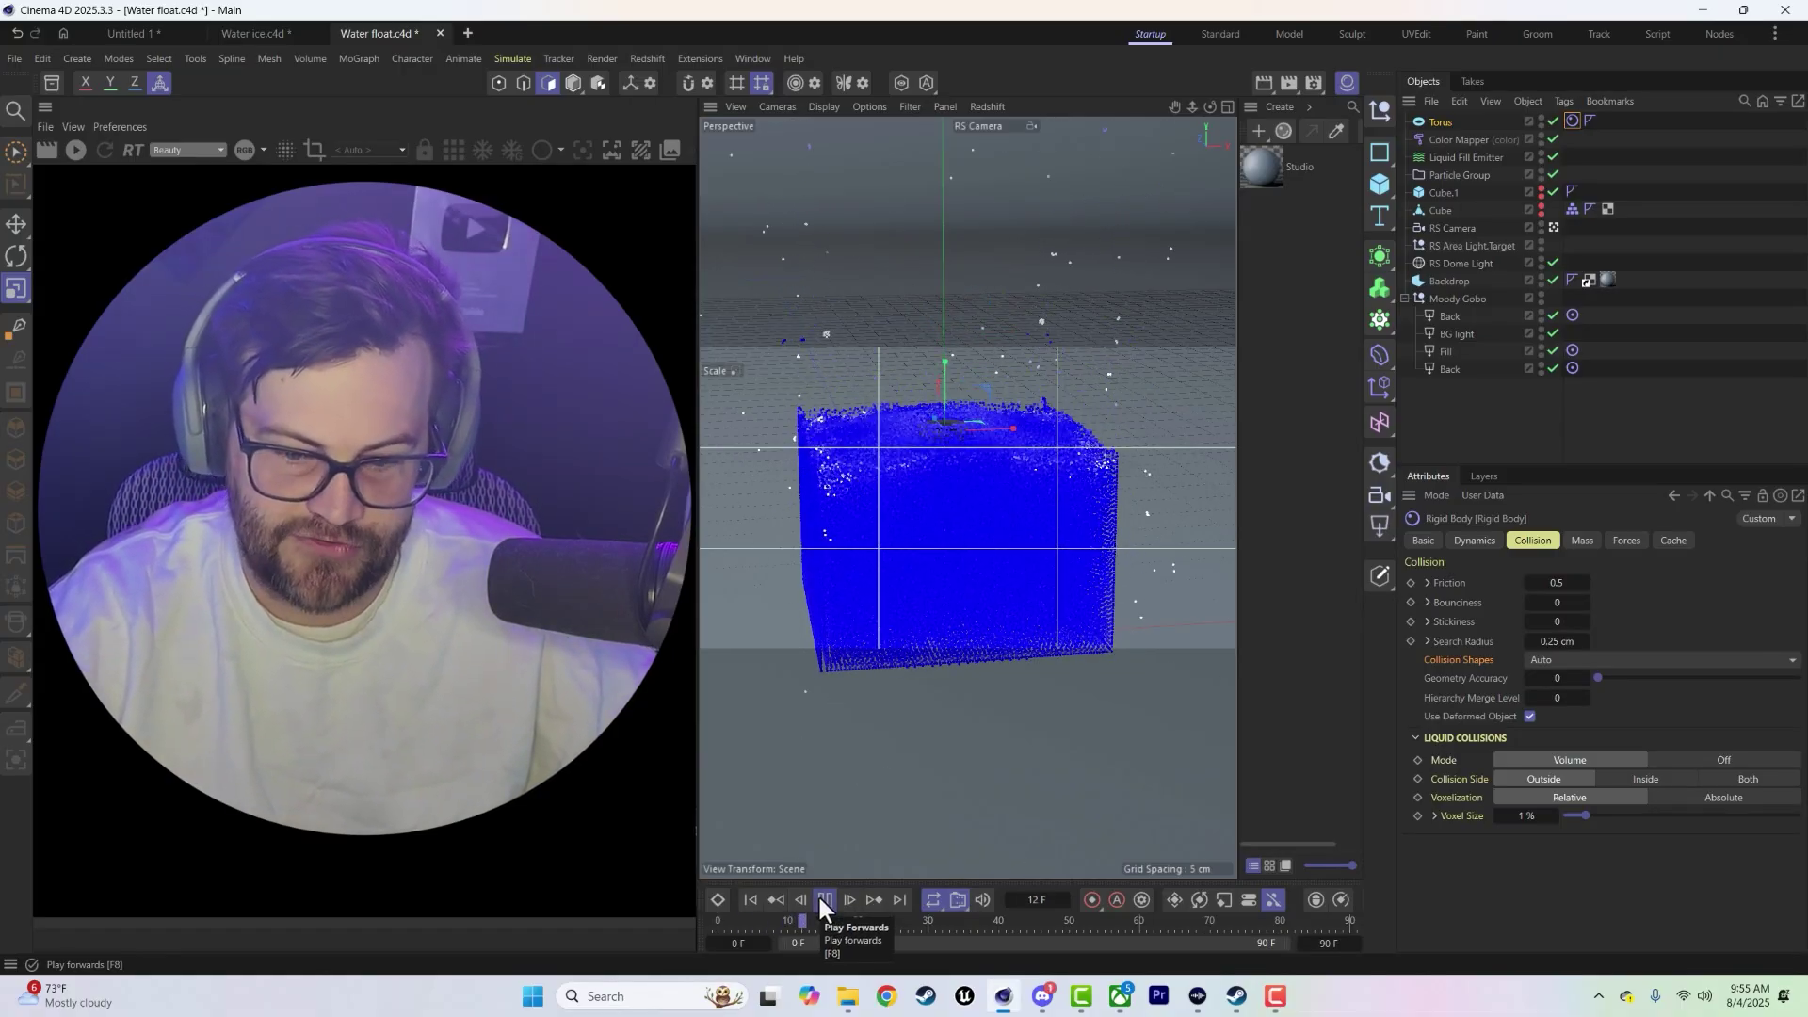
click(824, 900)
alt+drag(929, 529, 920, 638)
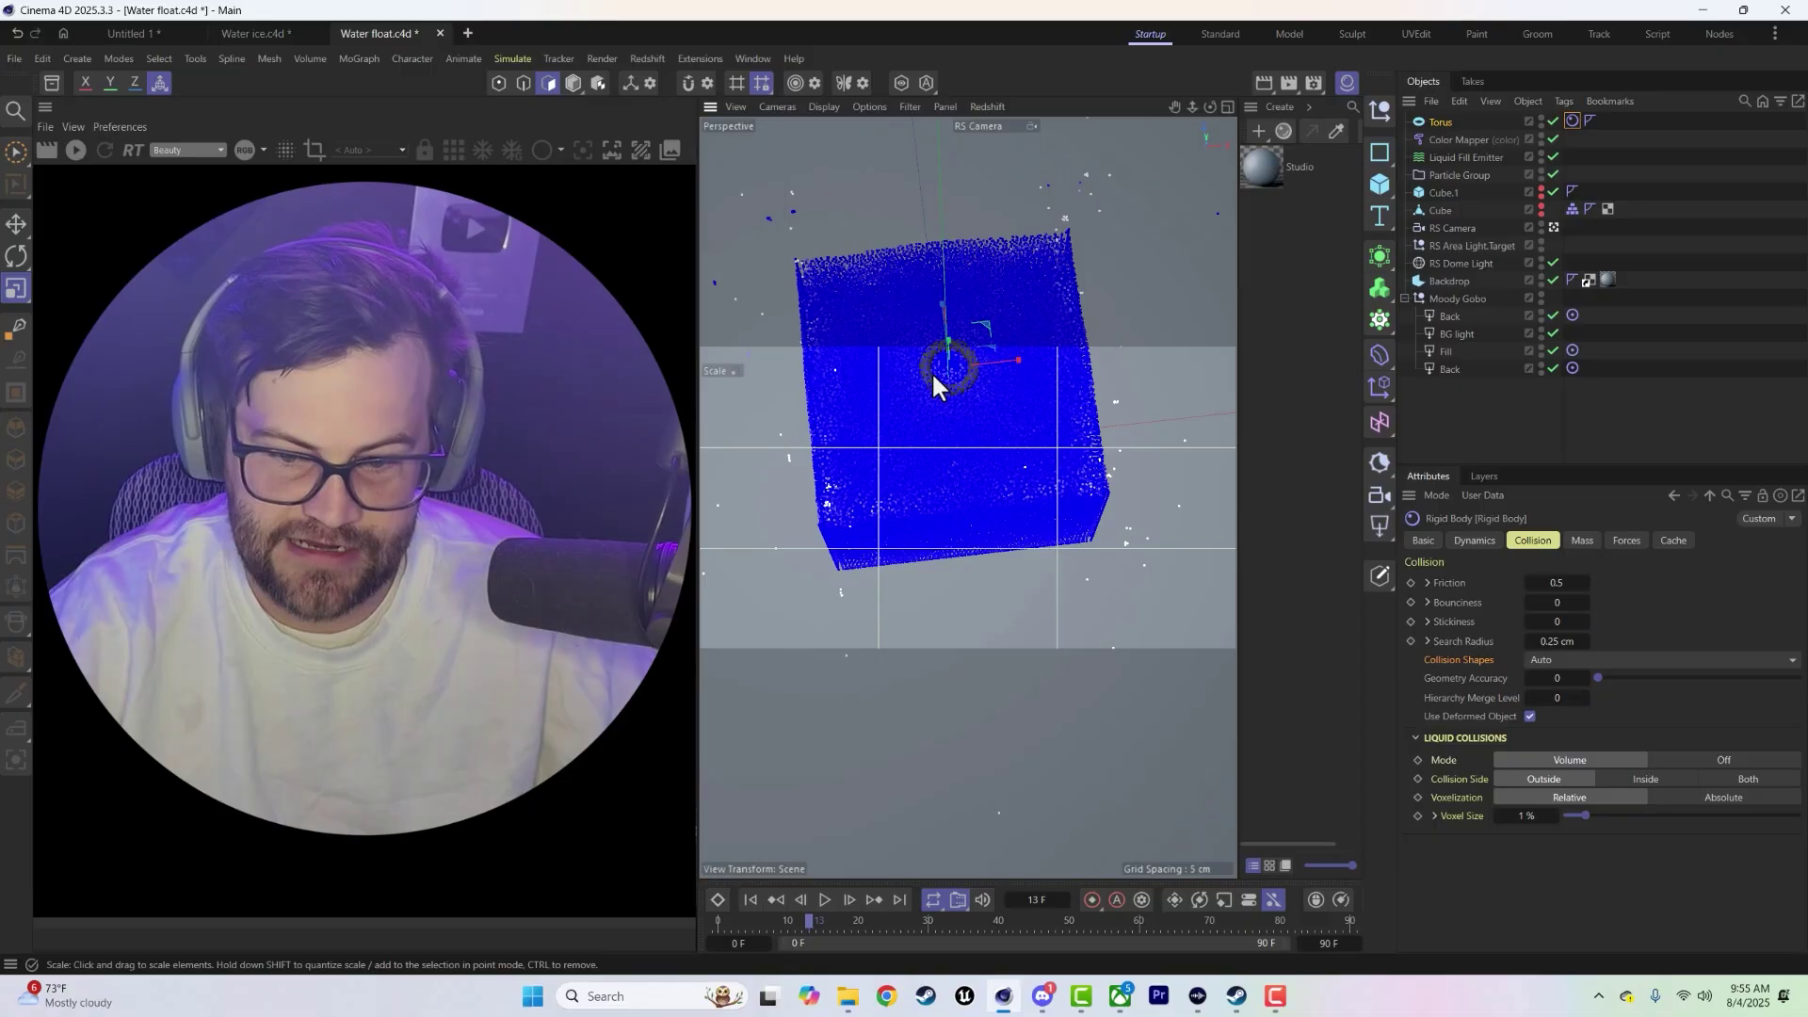
scroll(931, 373, up, 5)
alt+drag(970, 403, 838, 287)
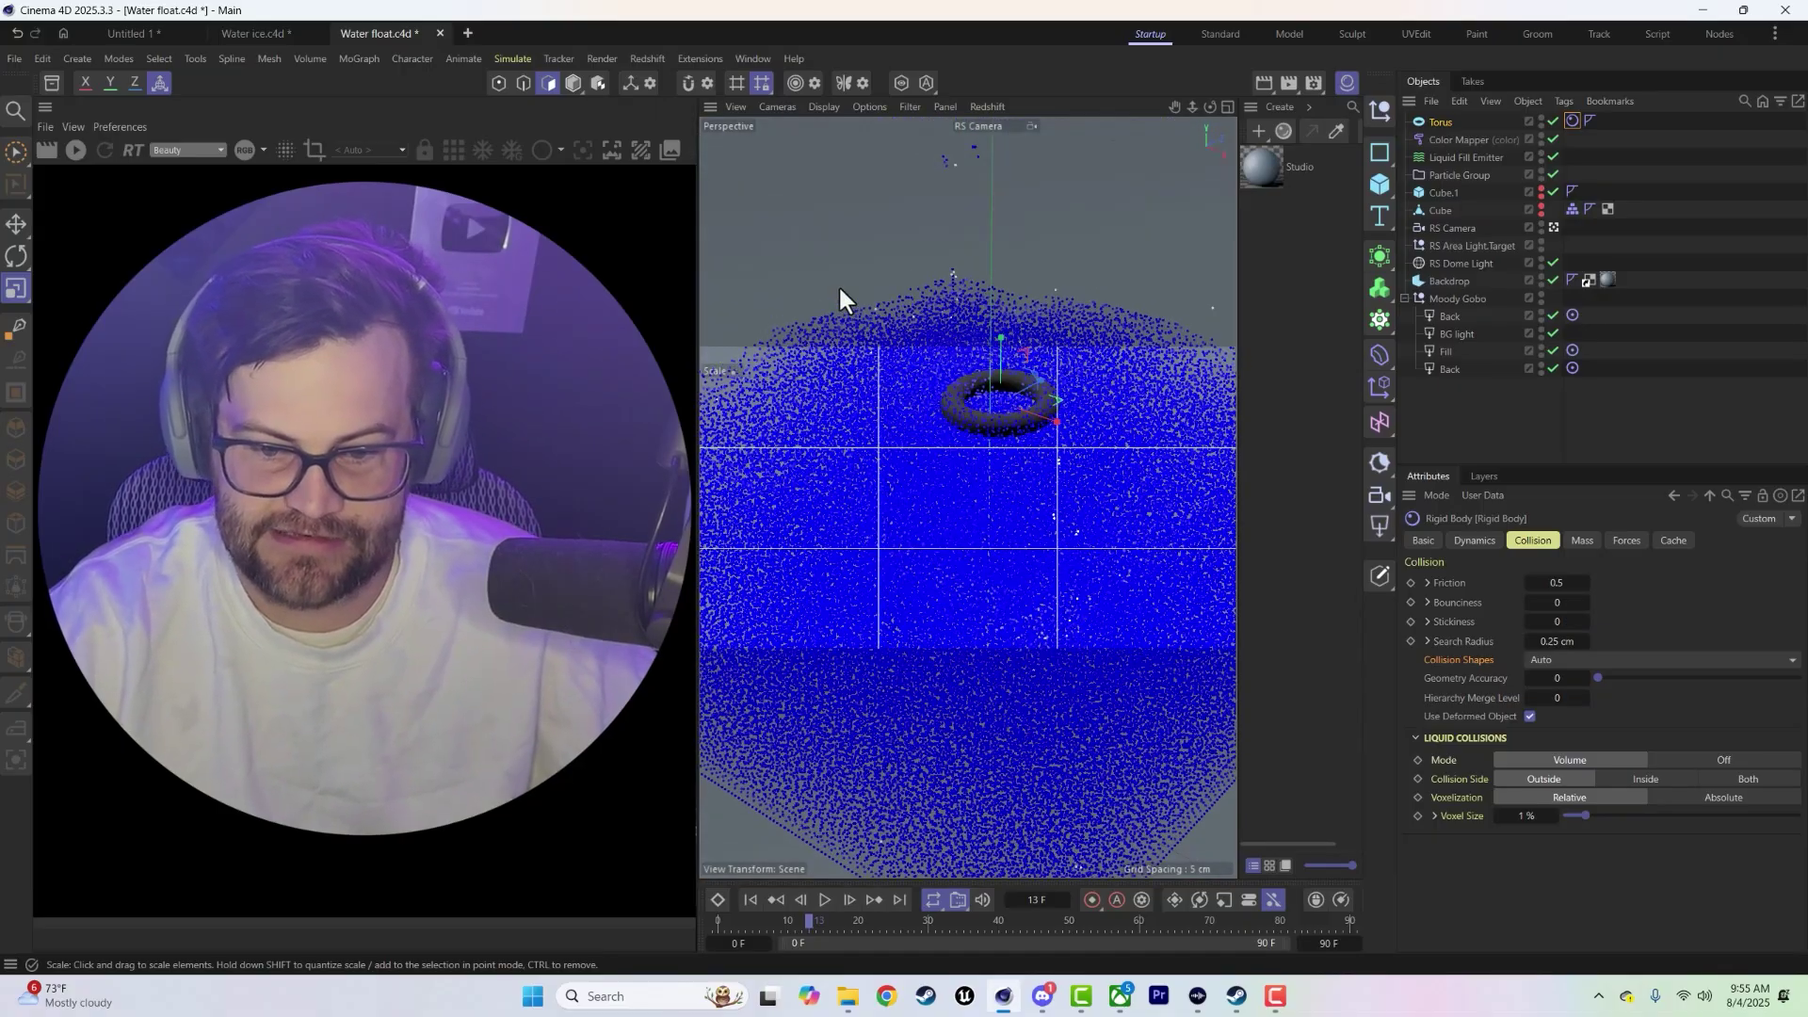
- Test Triangle Mesh collisions to frame 13, undo back to Auto, and rewind to frame 0
click(1618, 660)
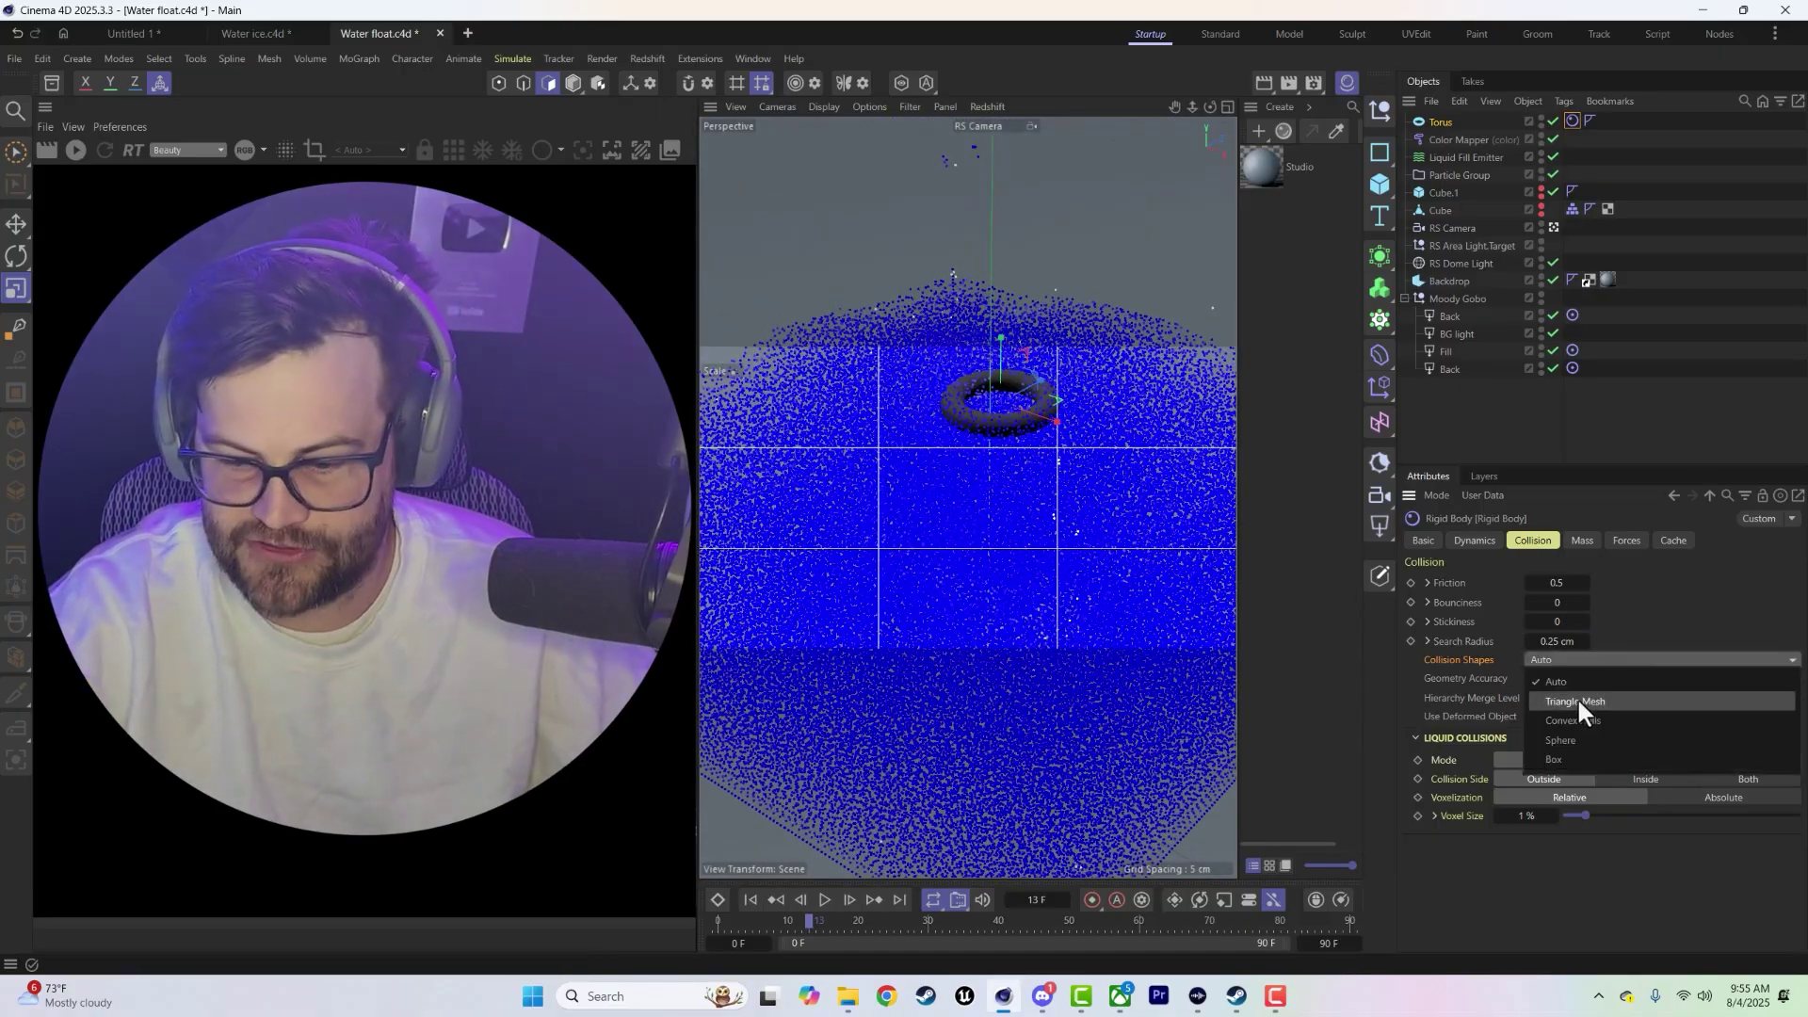
click(1577, 698)
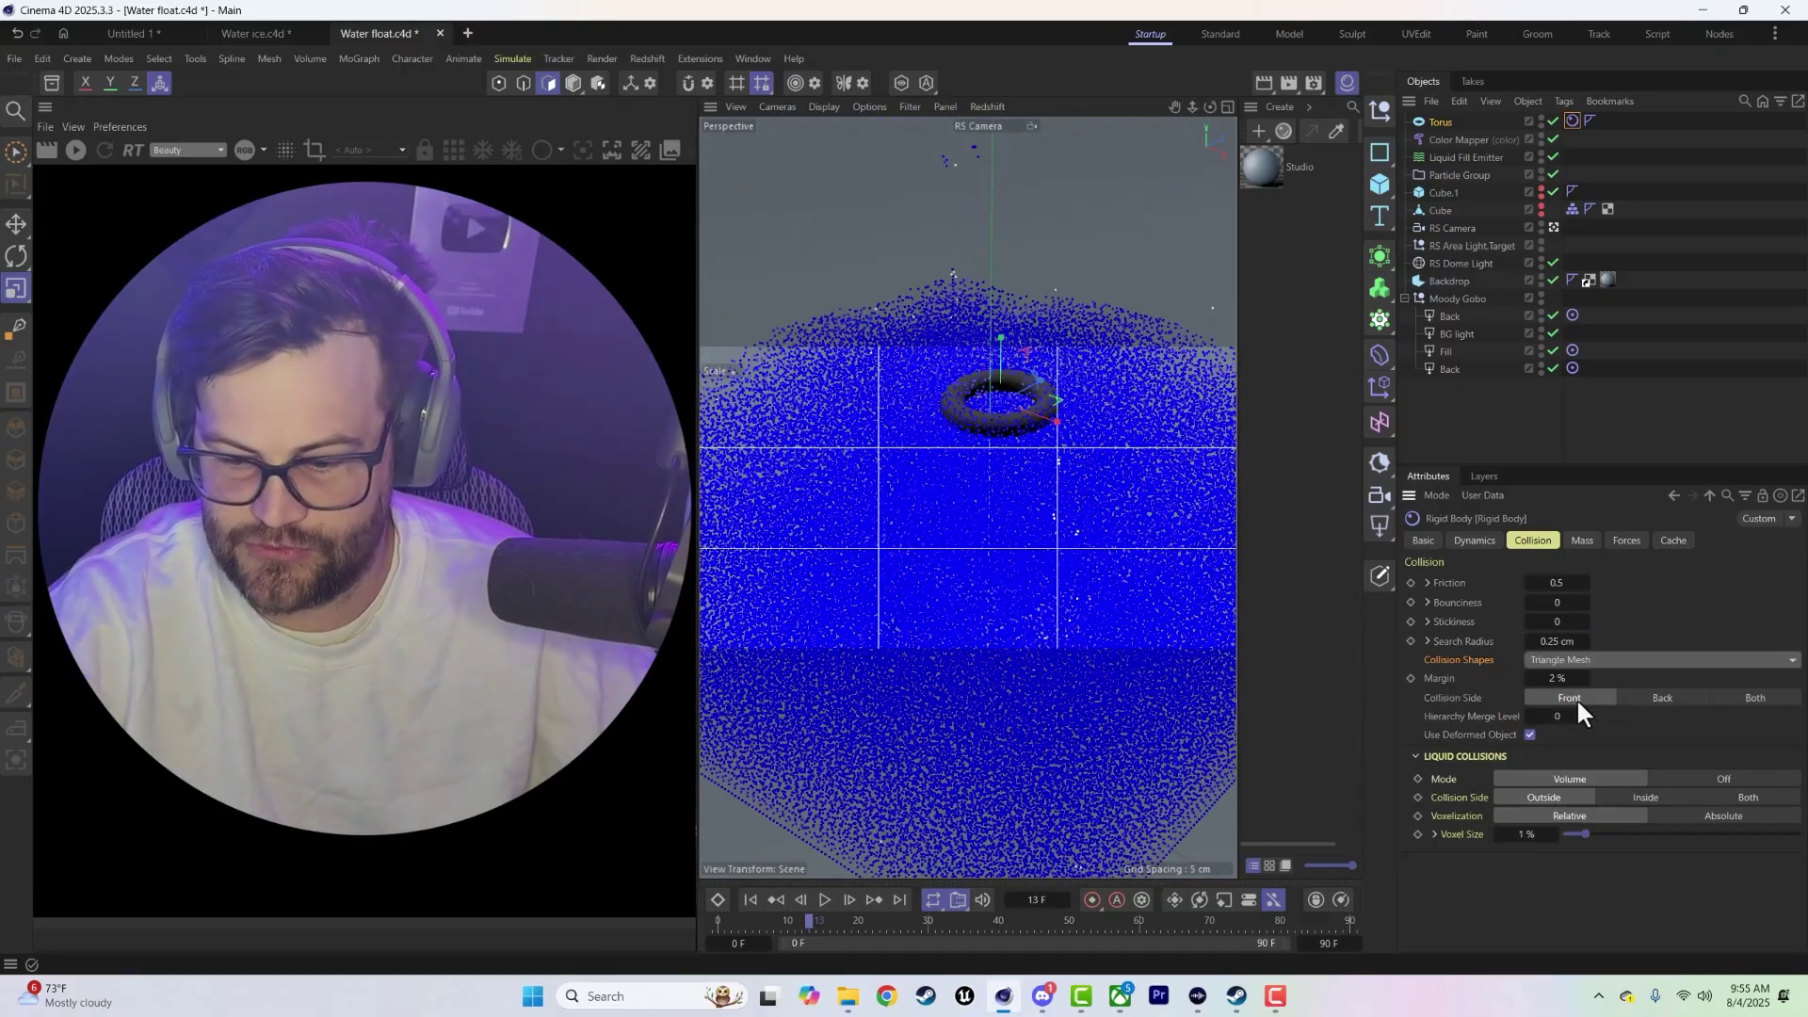
click(826, 900)
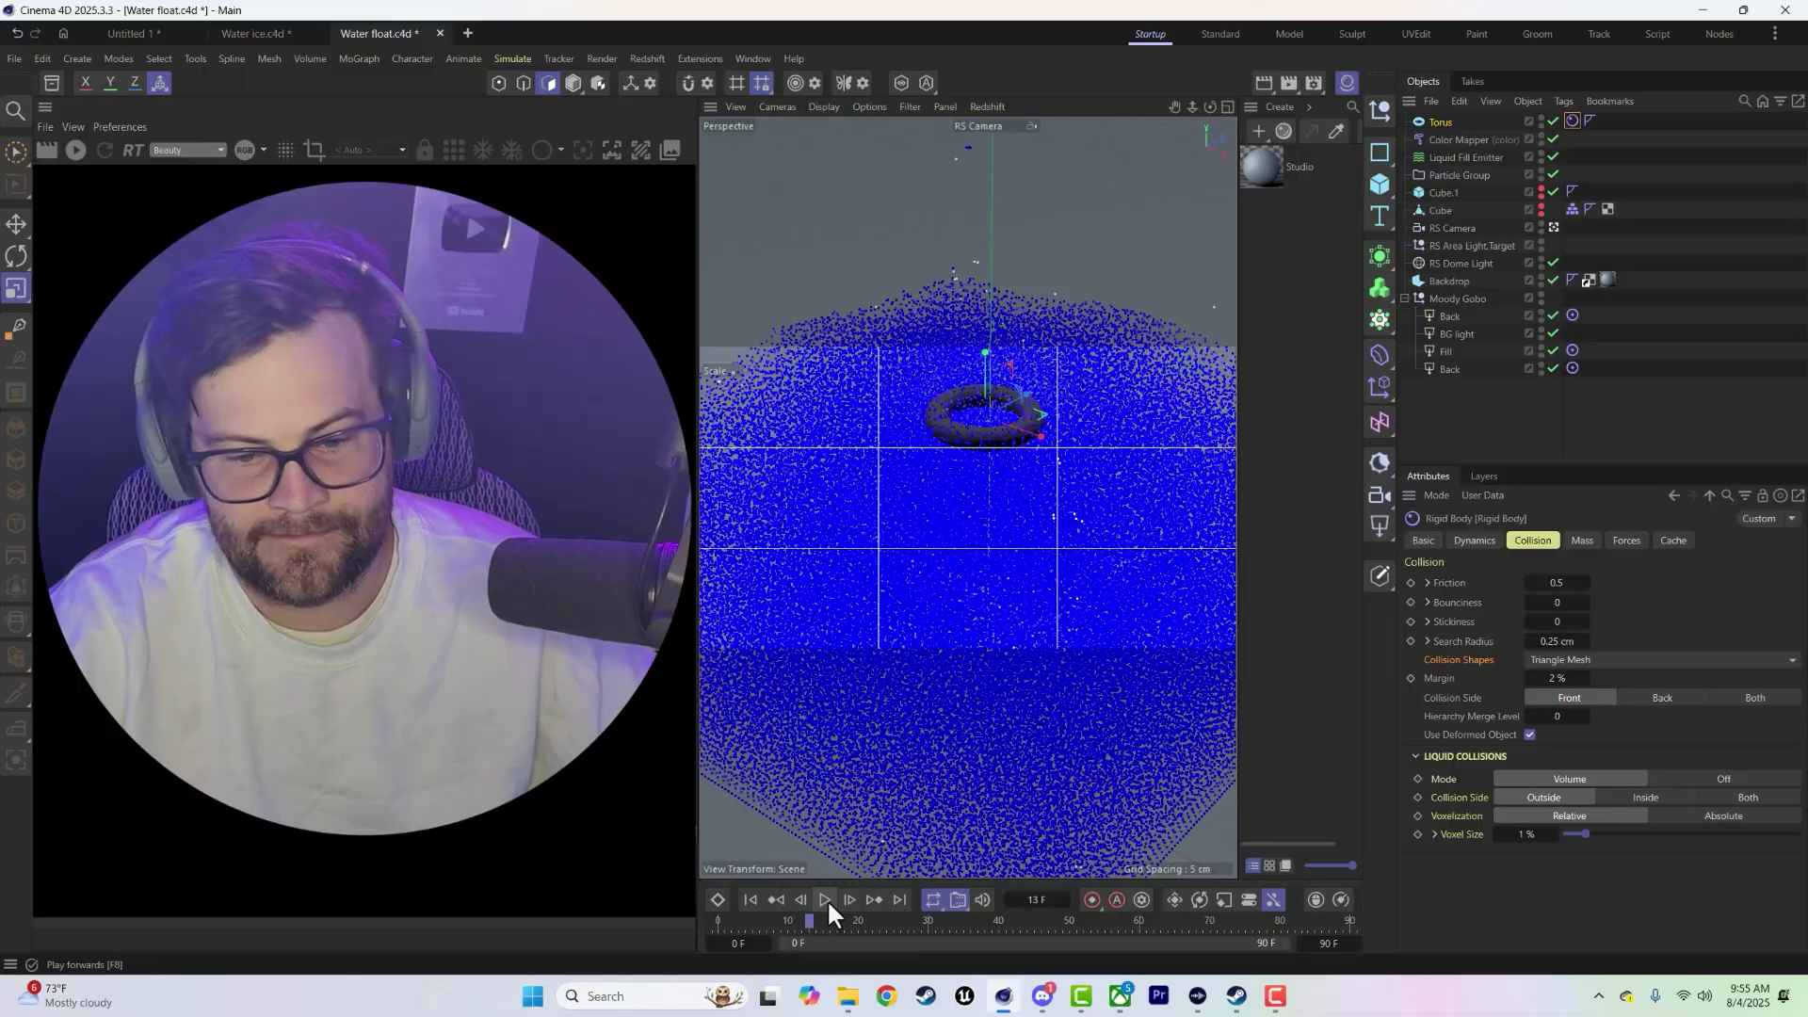
click(827, 899)
key(ctrl+z)
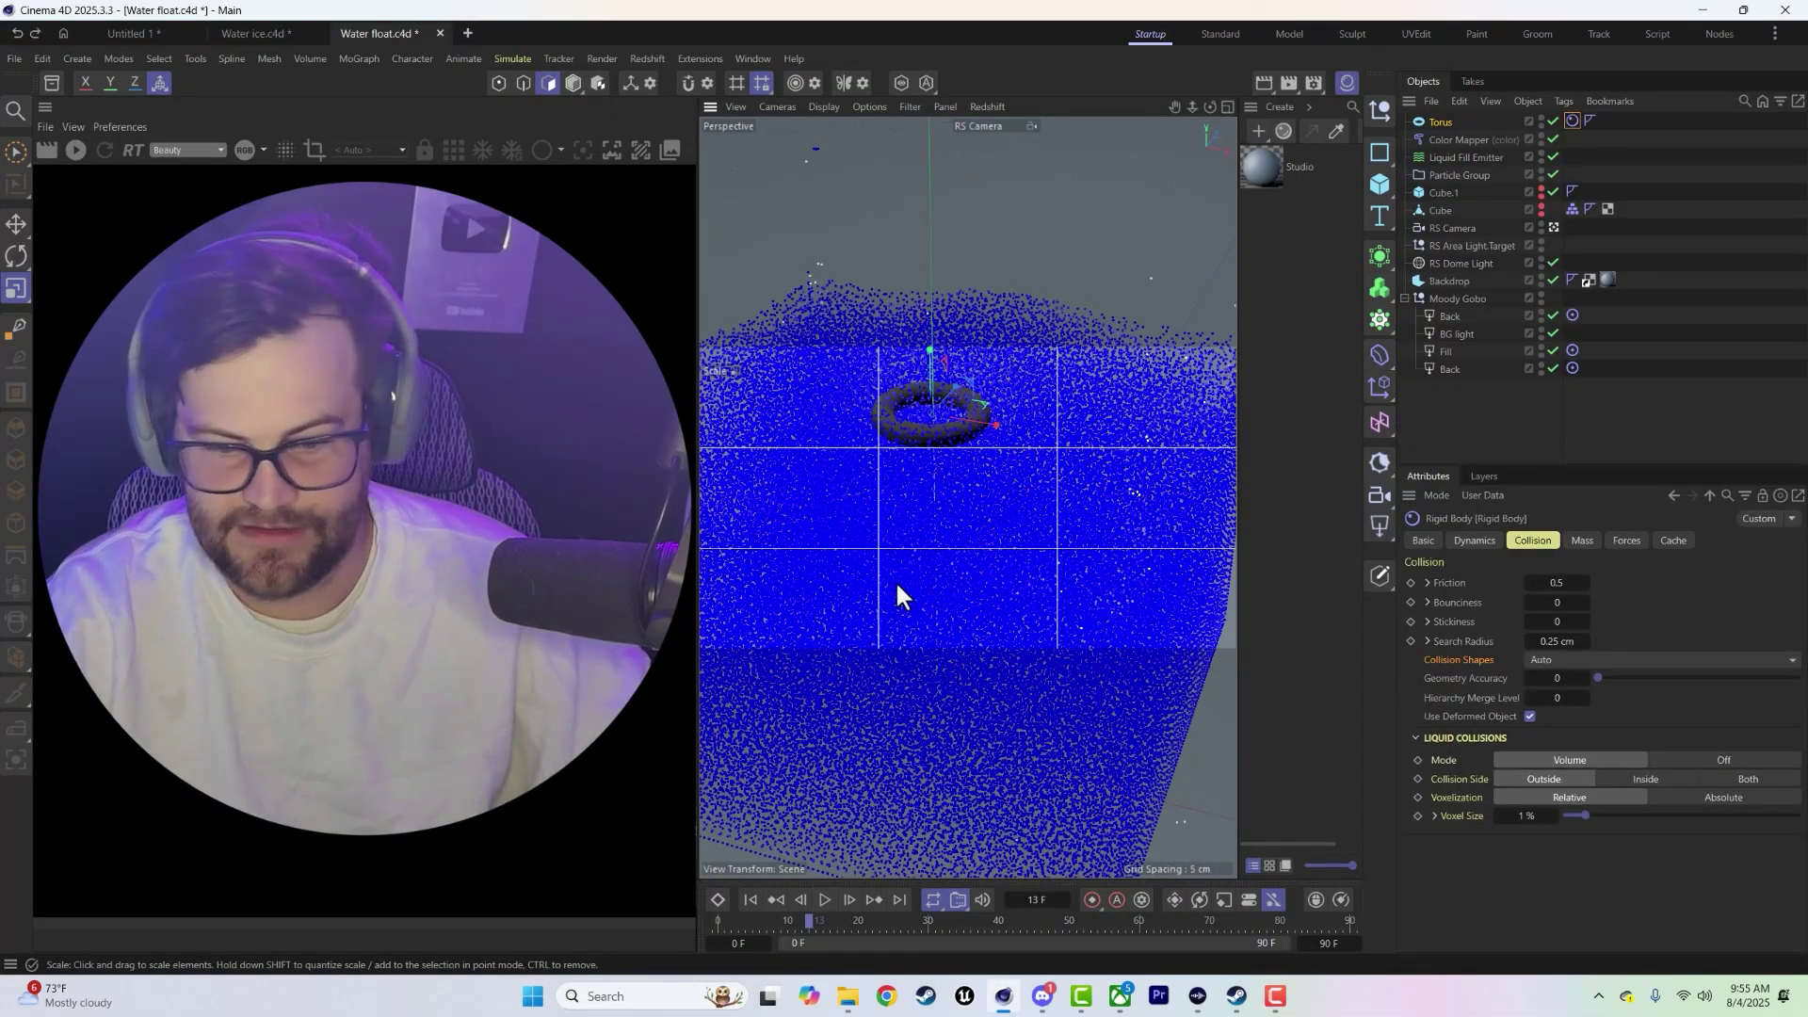
click(747, 900)
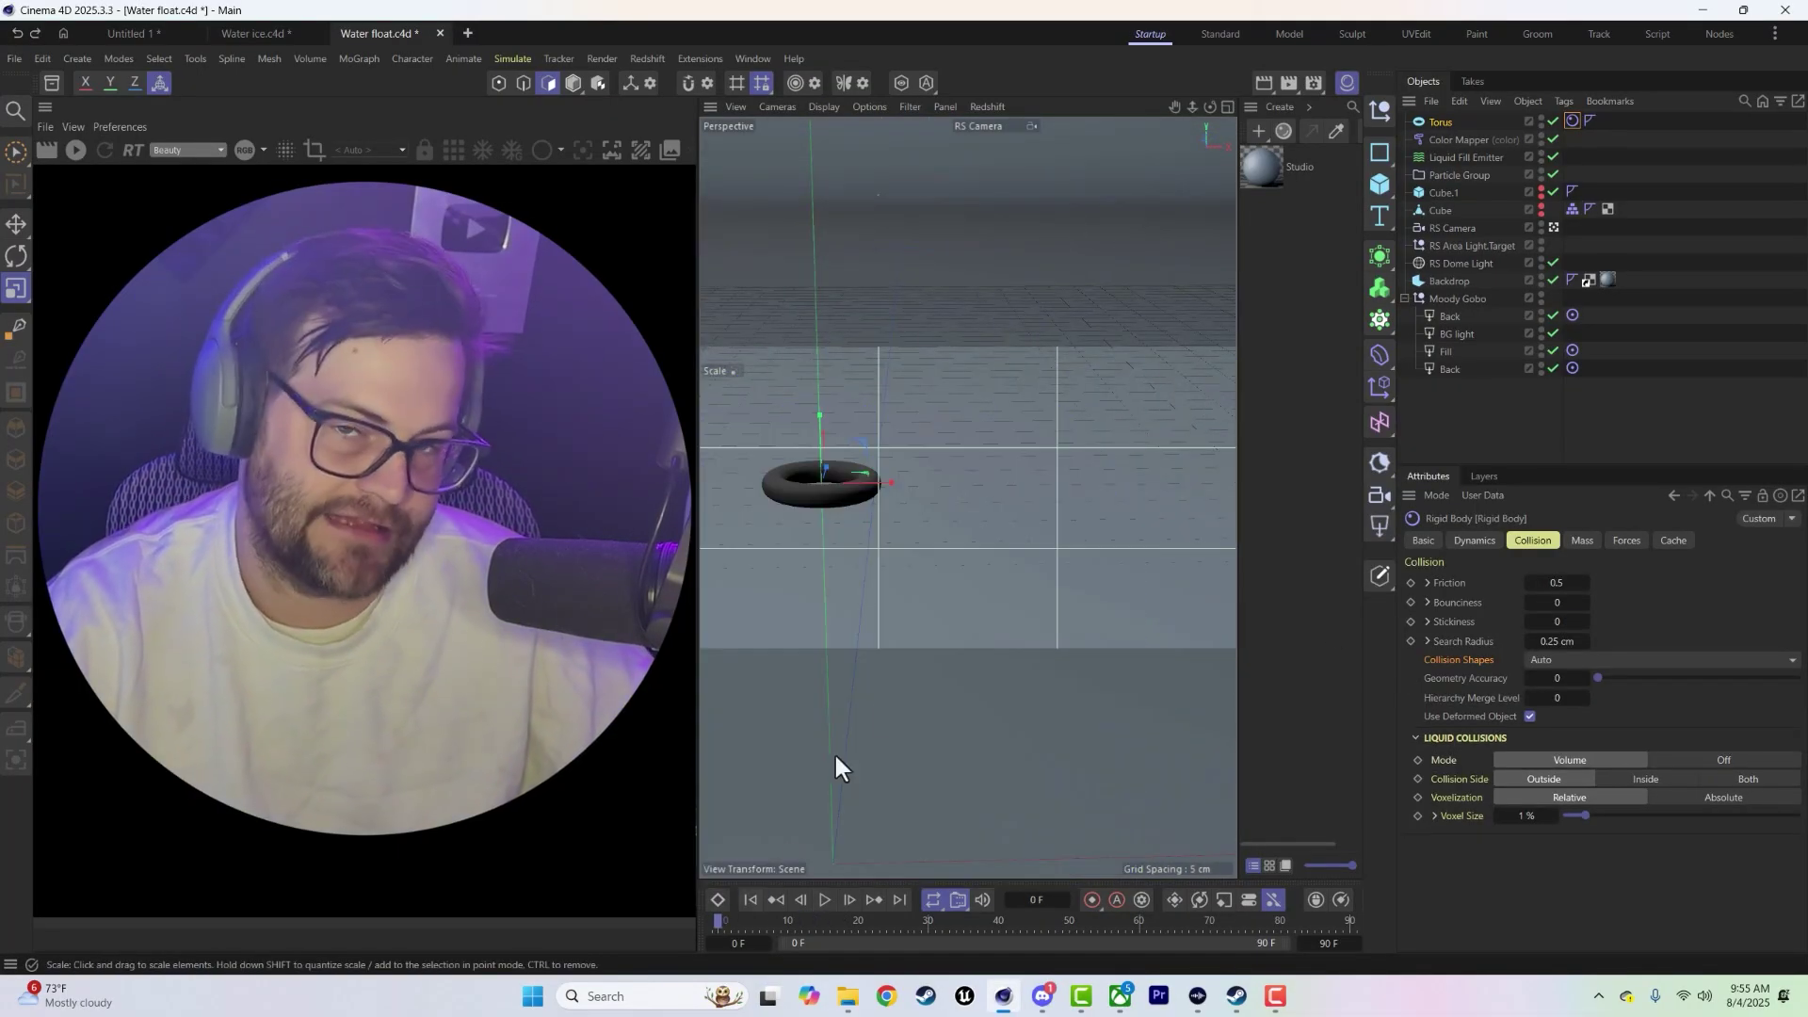
alt+drag(912, 635, 902, 548)
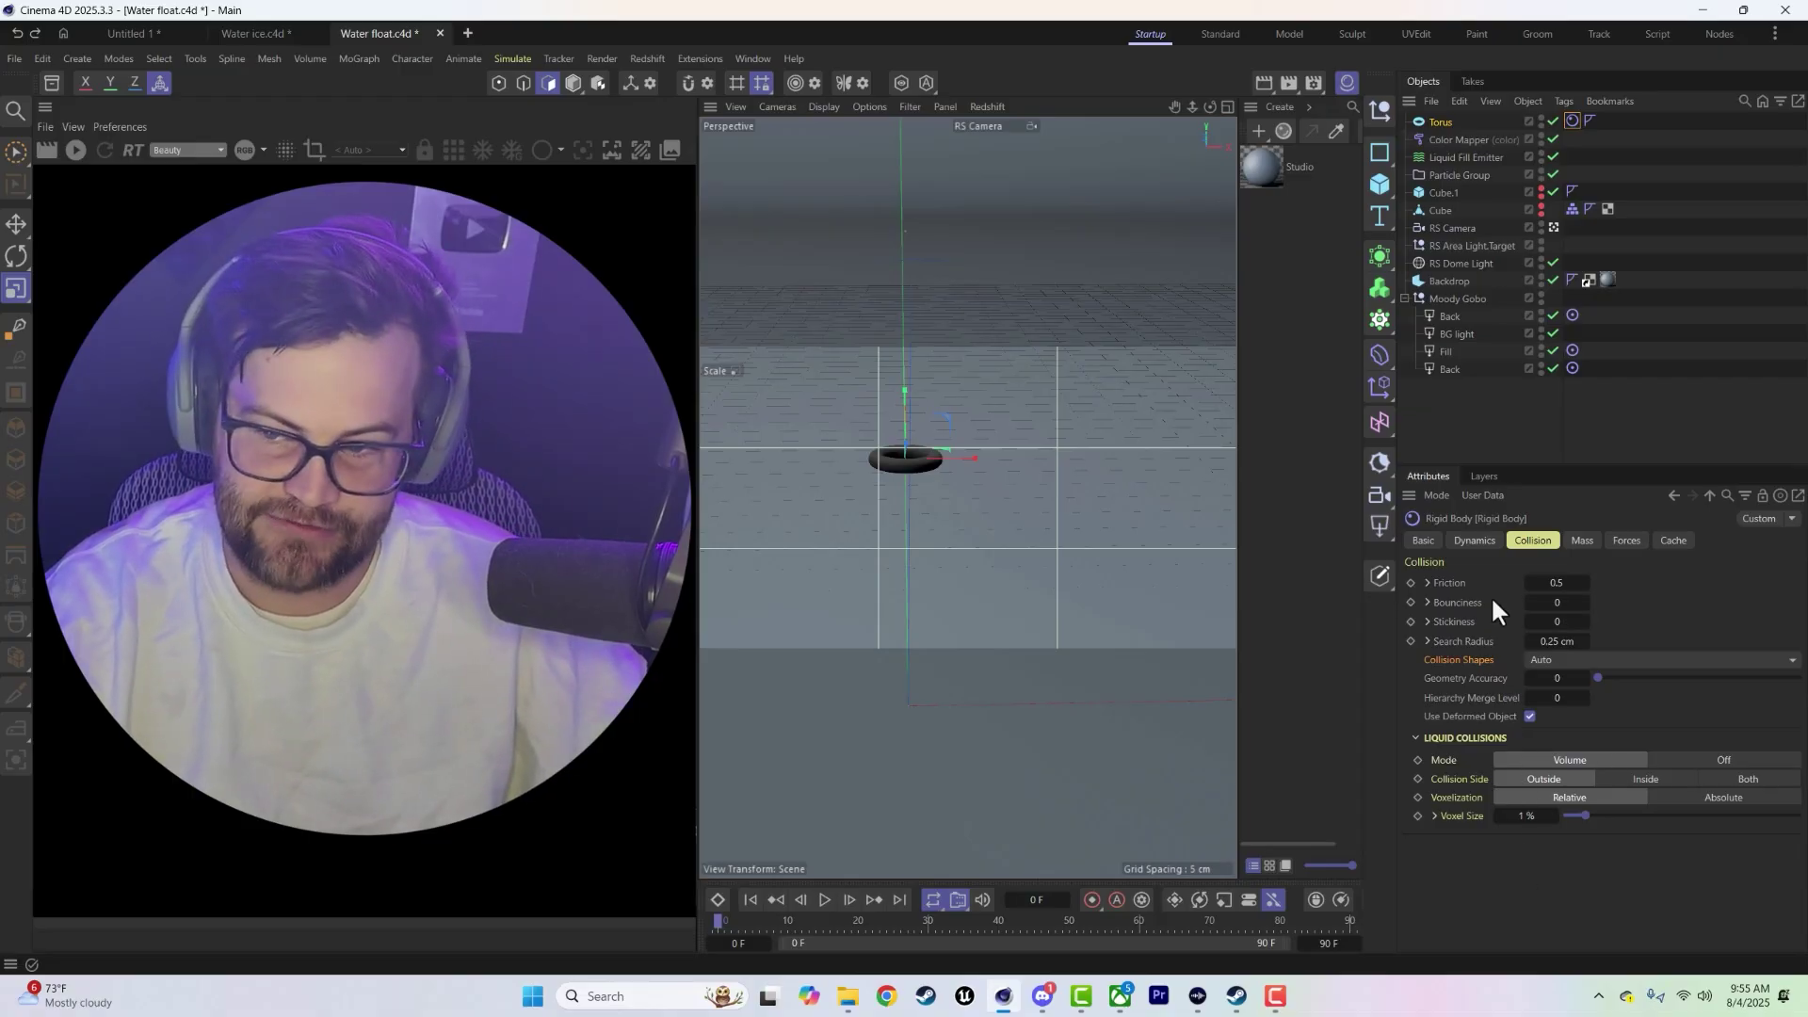
- Give the Liquid Fill Emitter collisions Interaction Mass 0.01, Friction 0.01 and Stickiness 0
click(1582, 539)
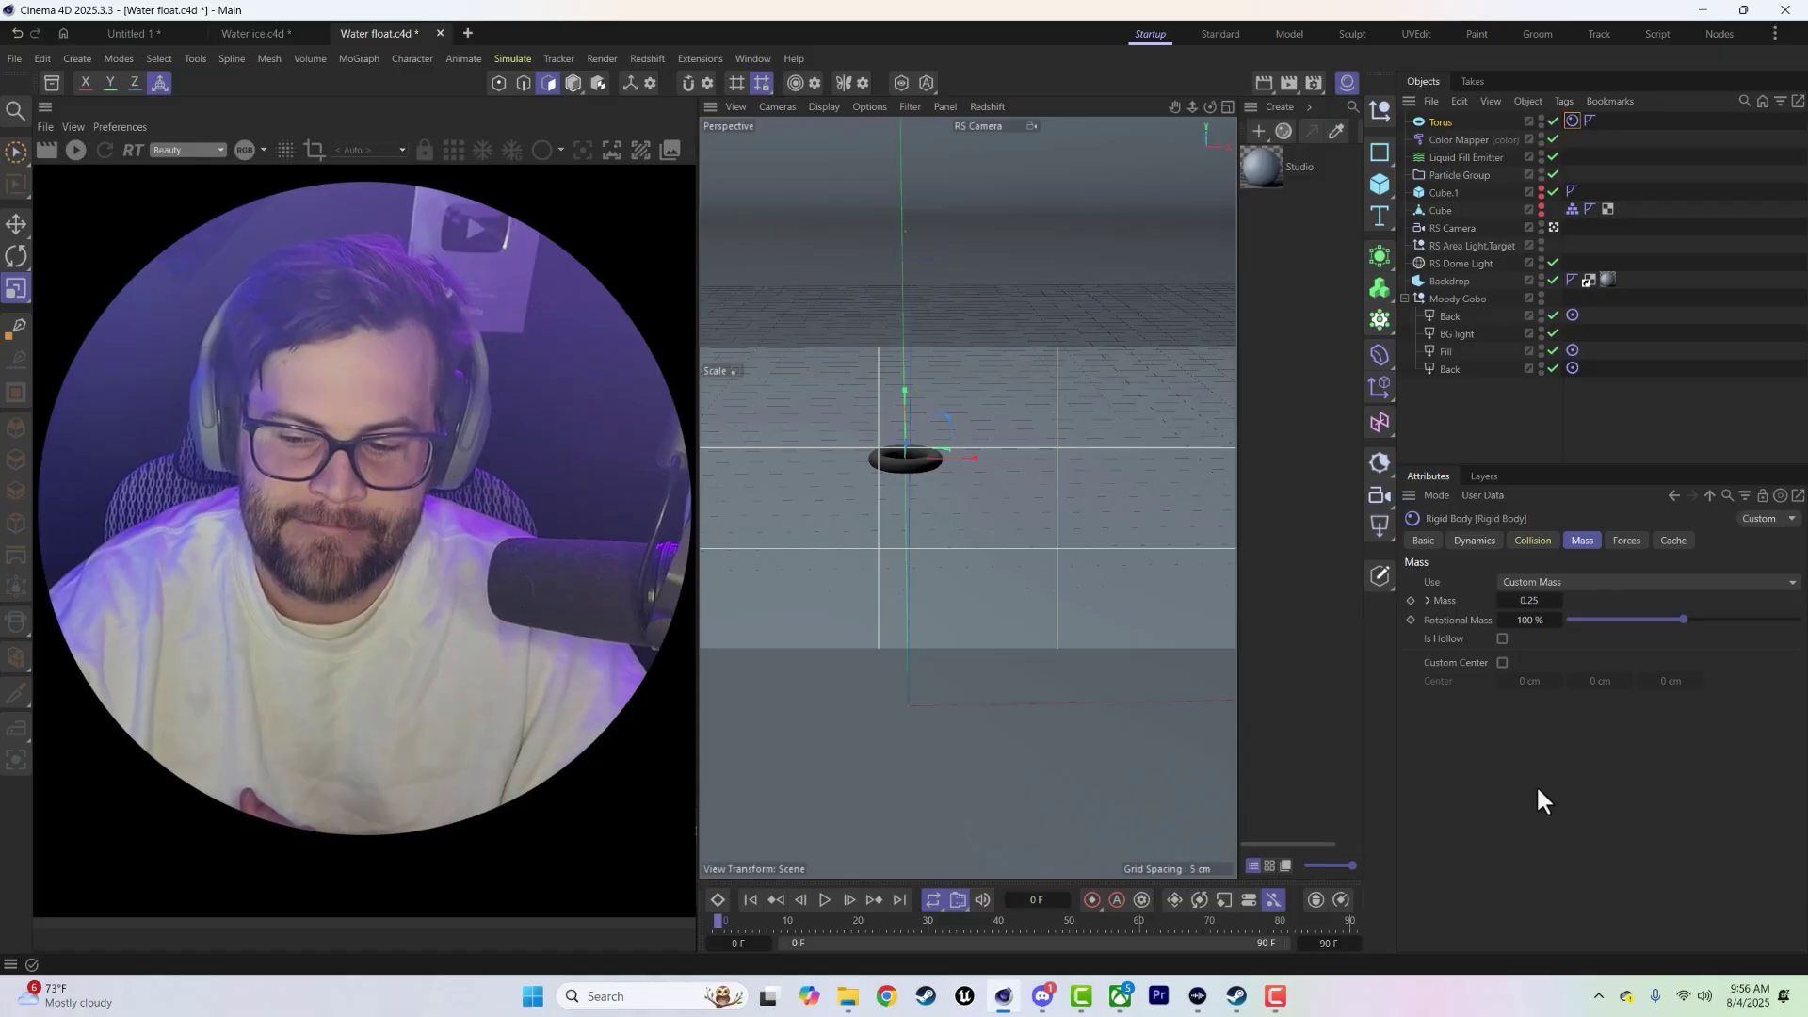
click(1448, 158)
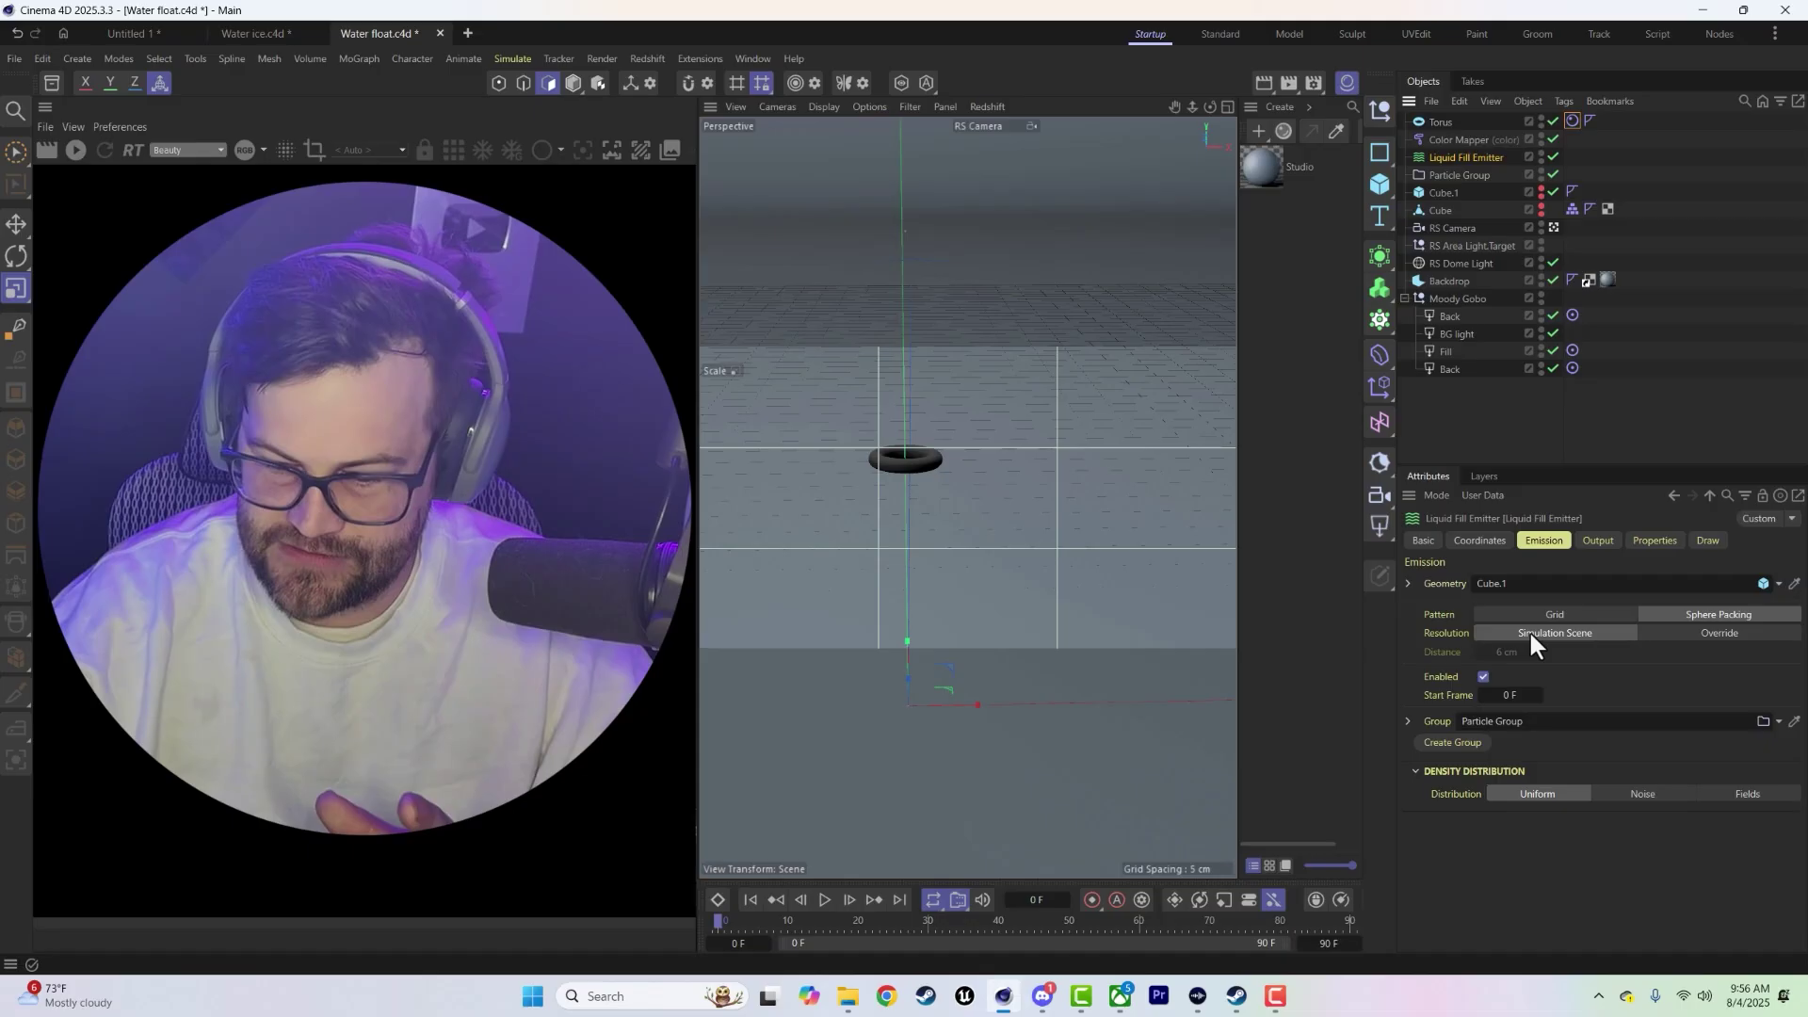
click(1660, 541)
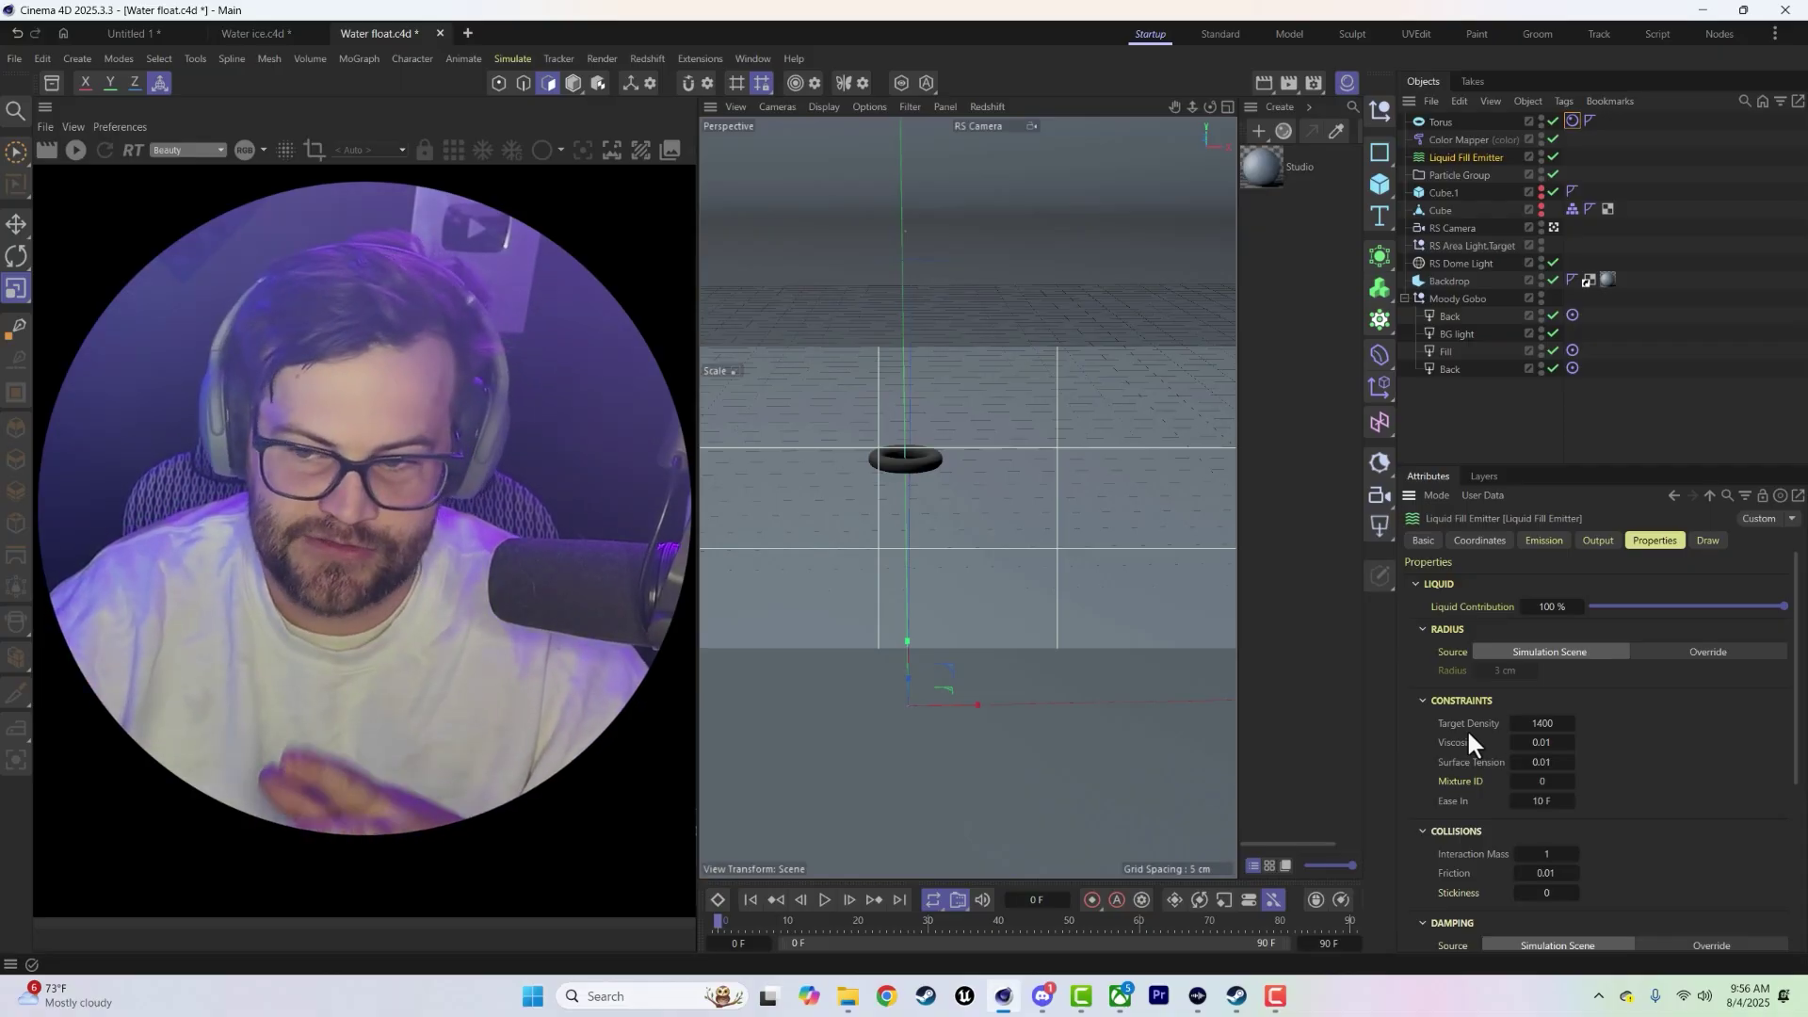
scroll(1470, 733, down, 3)
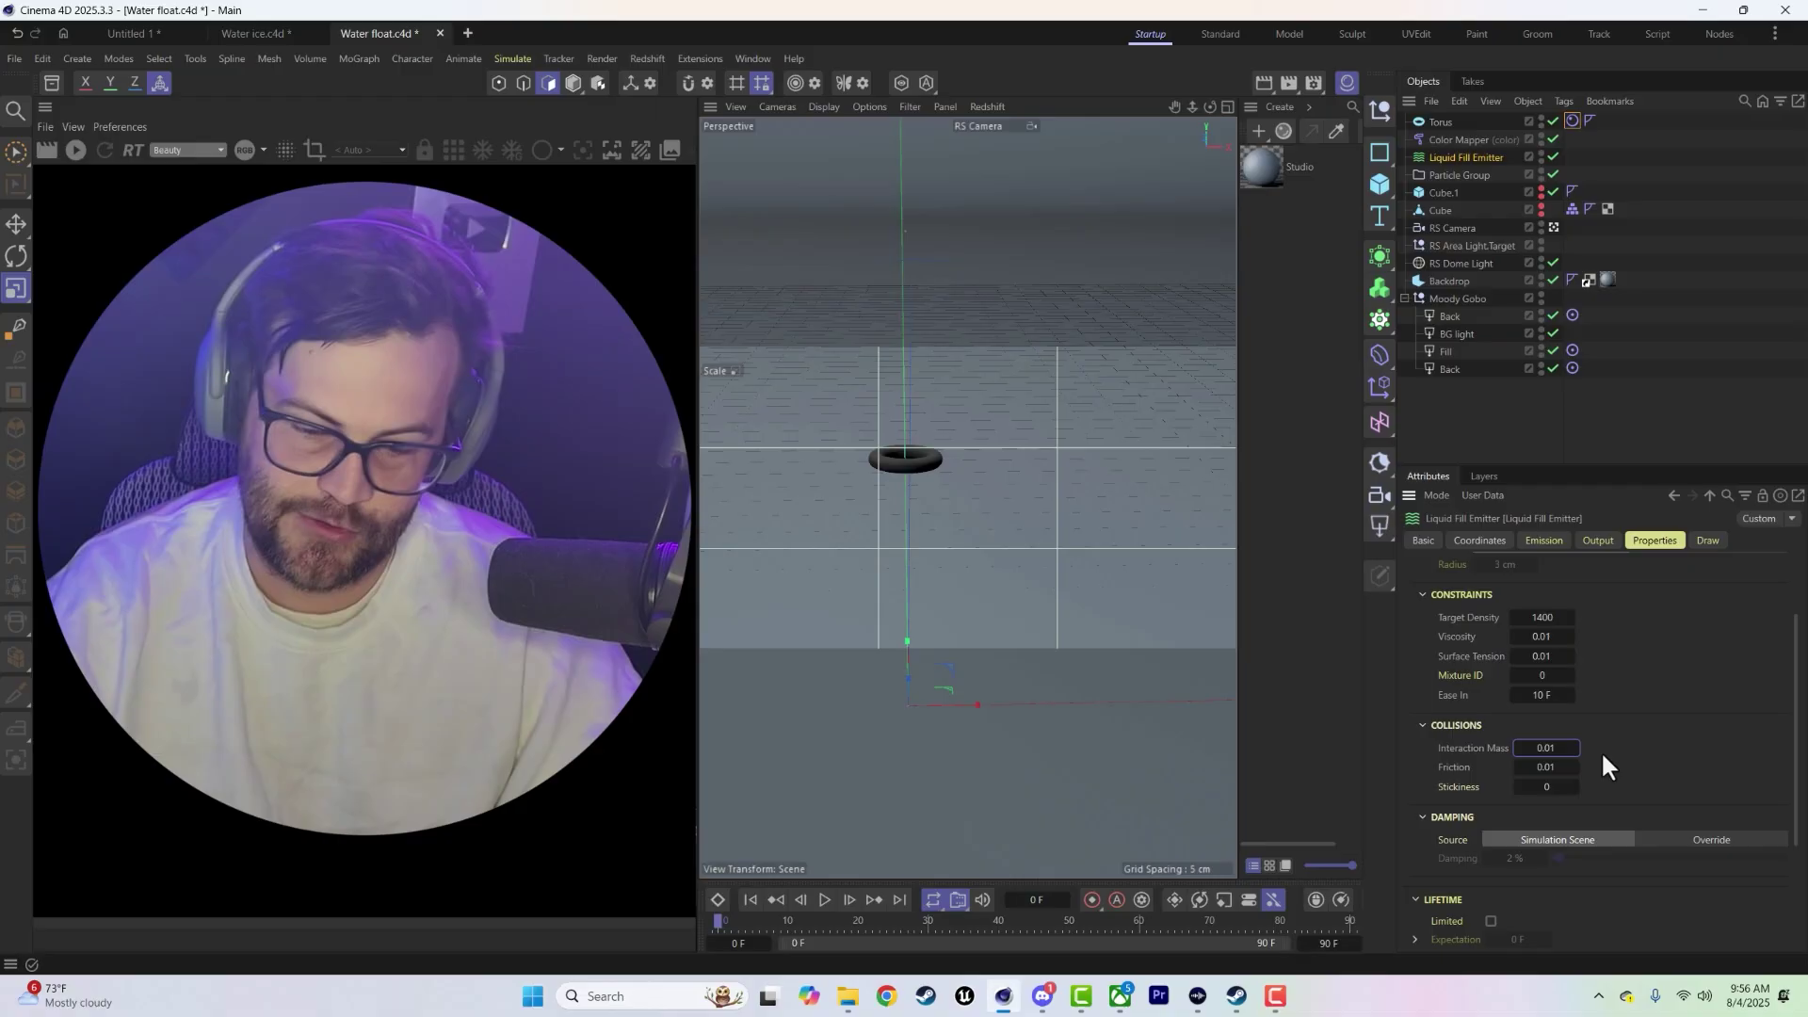
- Switch the torus Rigid Body mass definition from custom mass to custom density
click(1474, 748)
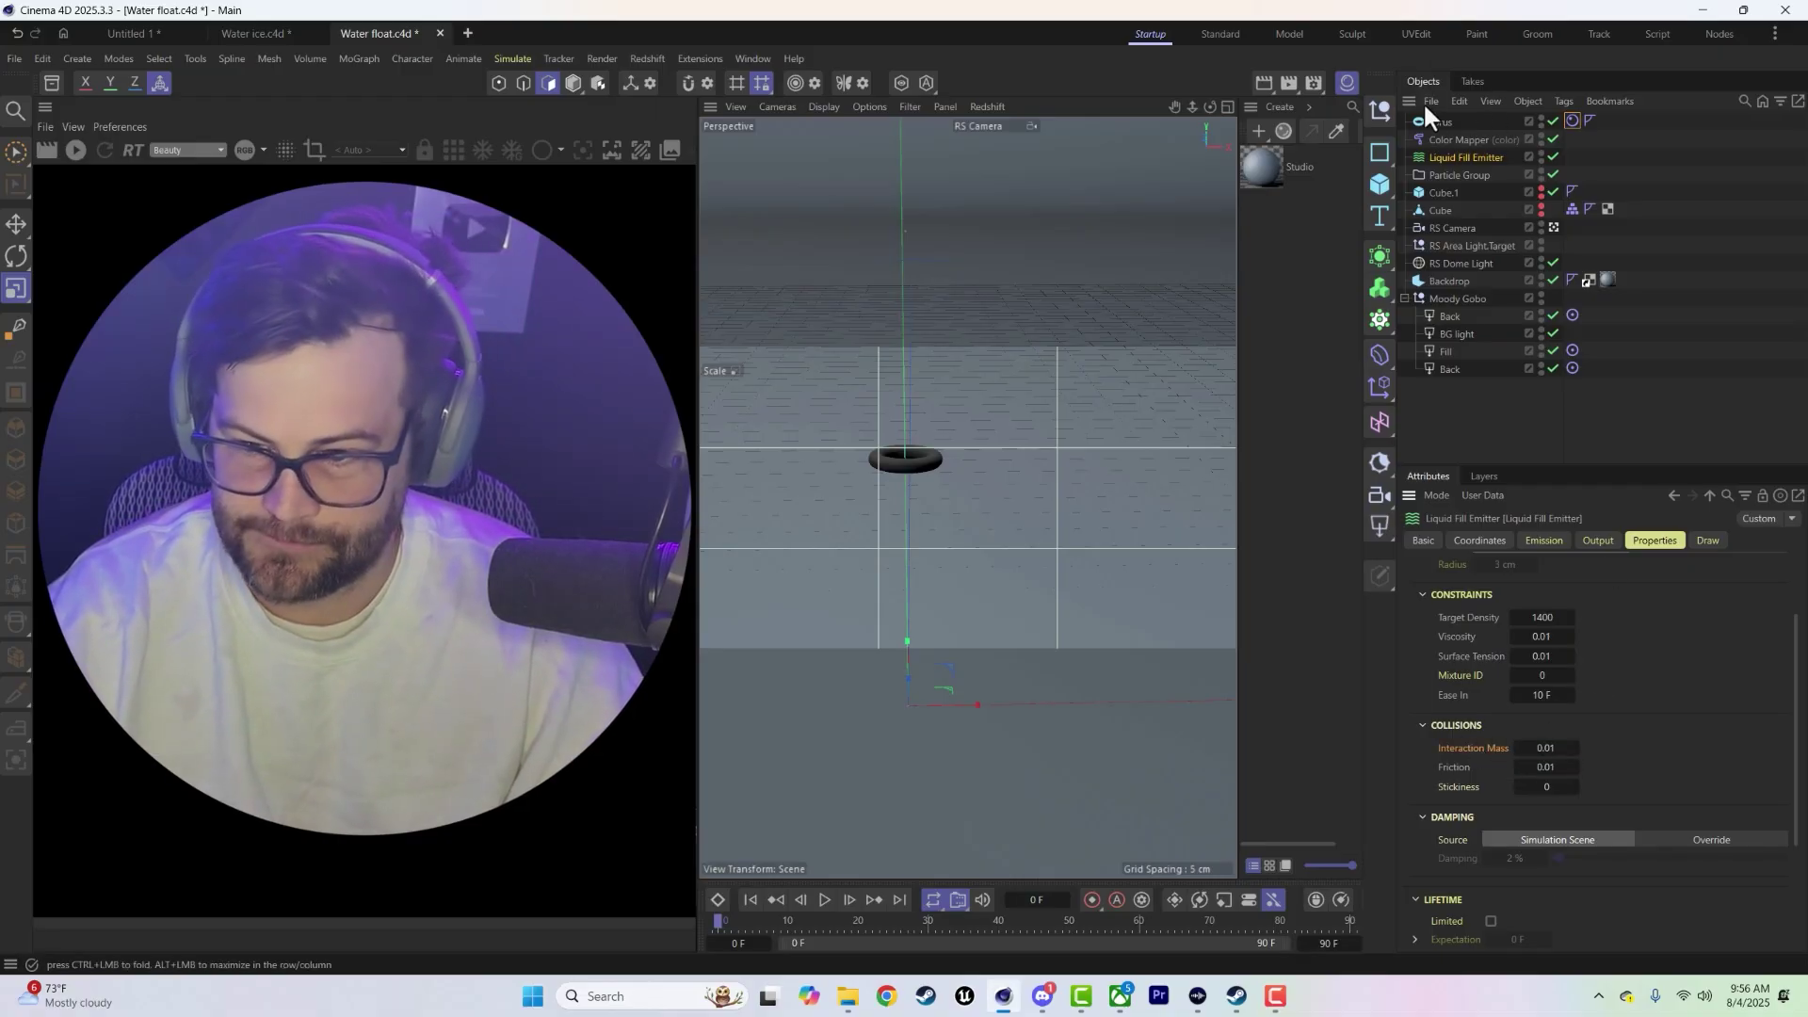
click(1573, 120)
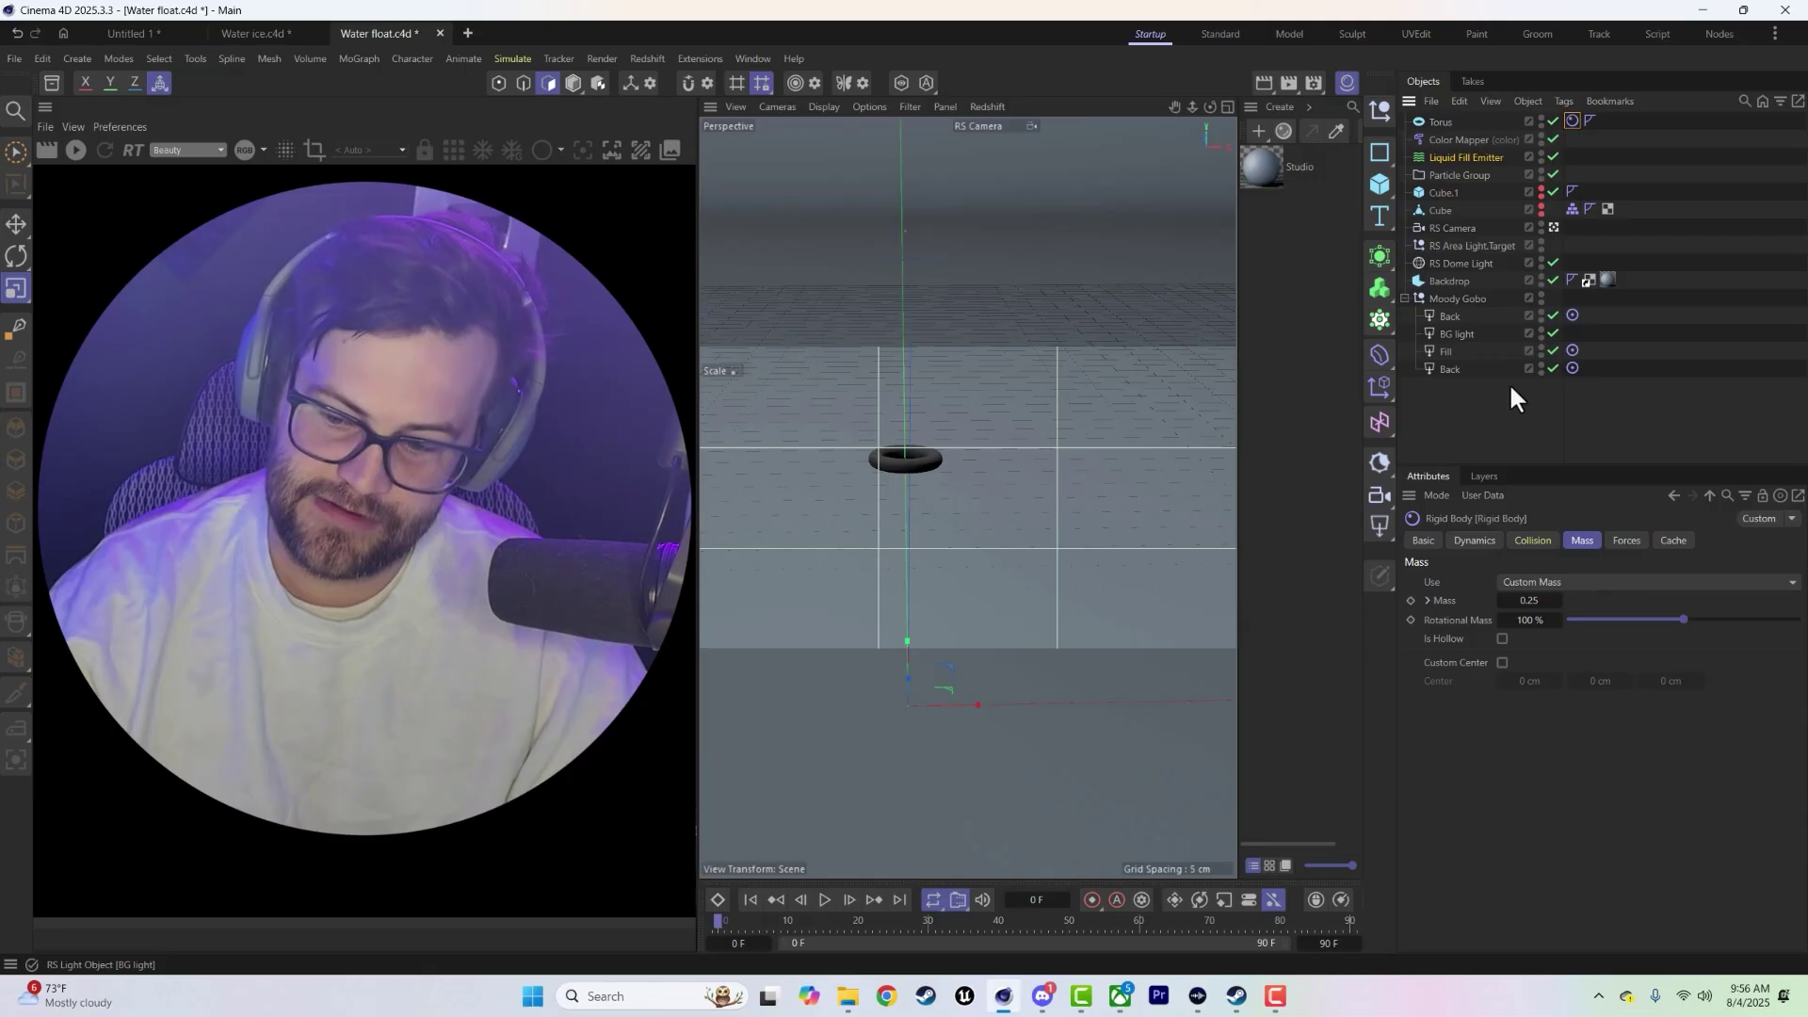
click(1530, 600)
key(BackSpace)
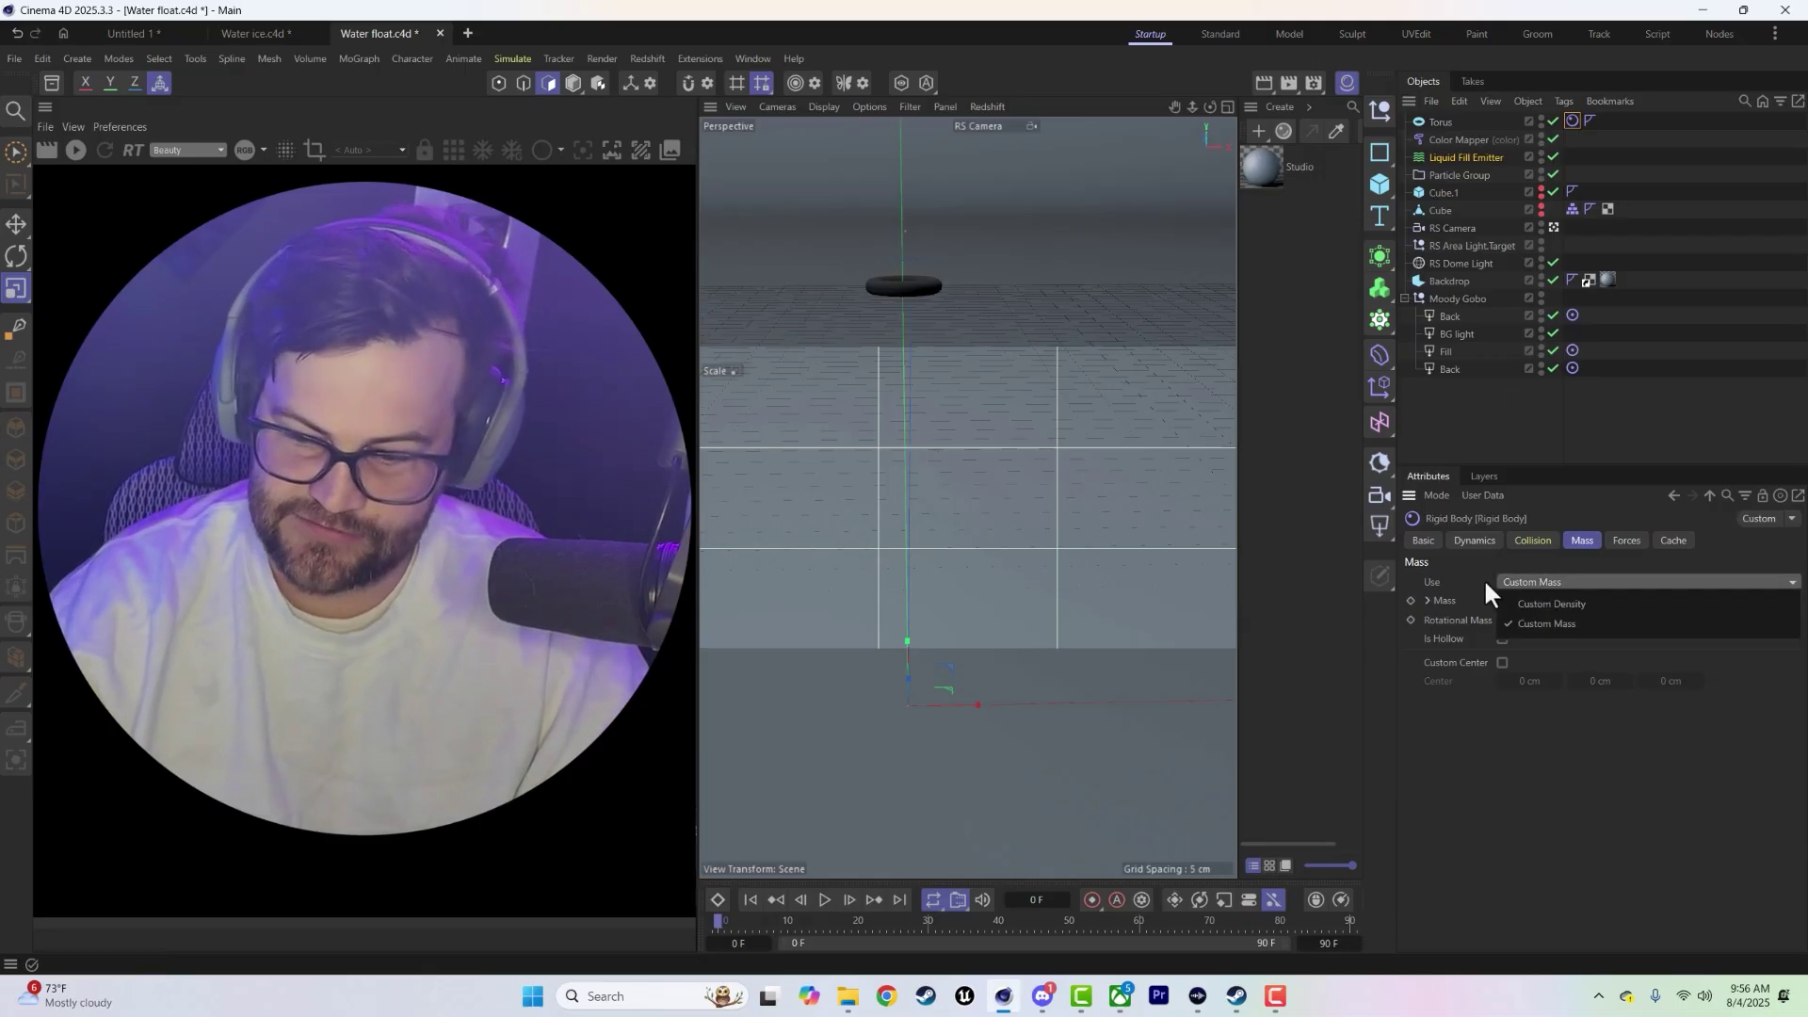
click(1552, 603)
click(1535, 584)
click(1534, 586)
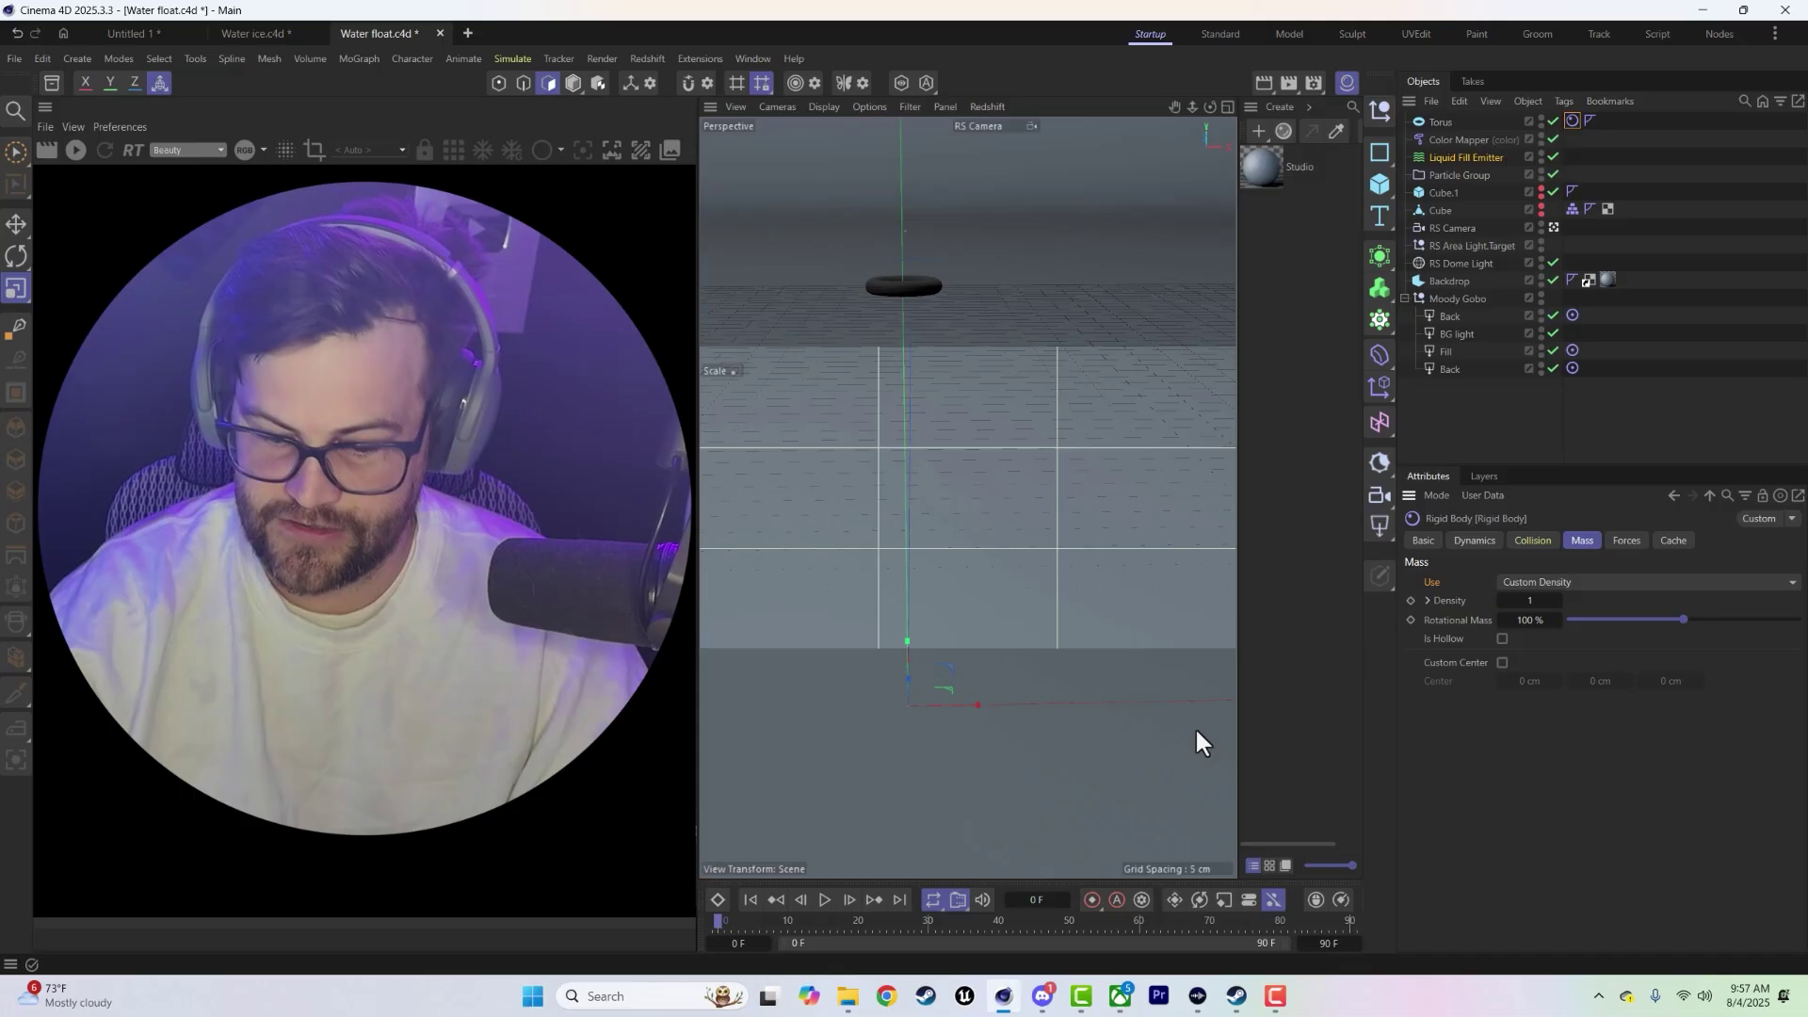
click(833, 906)
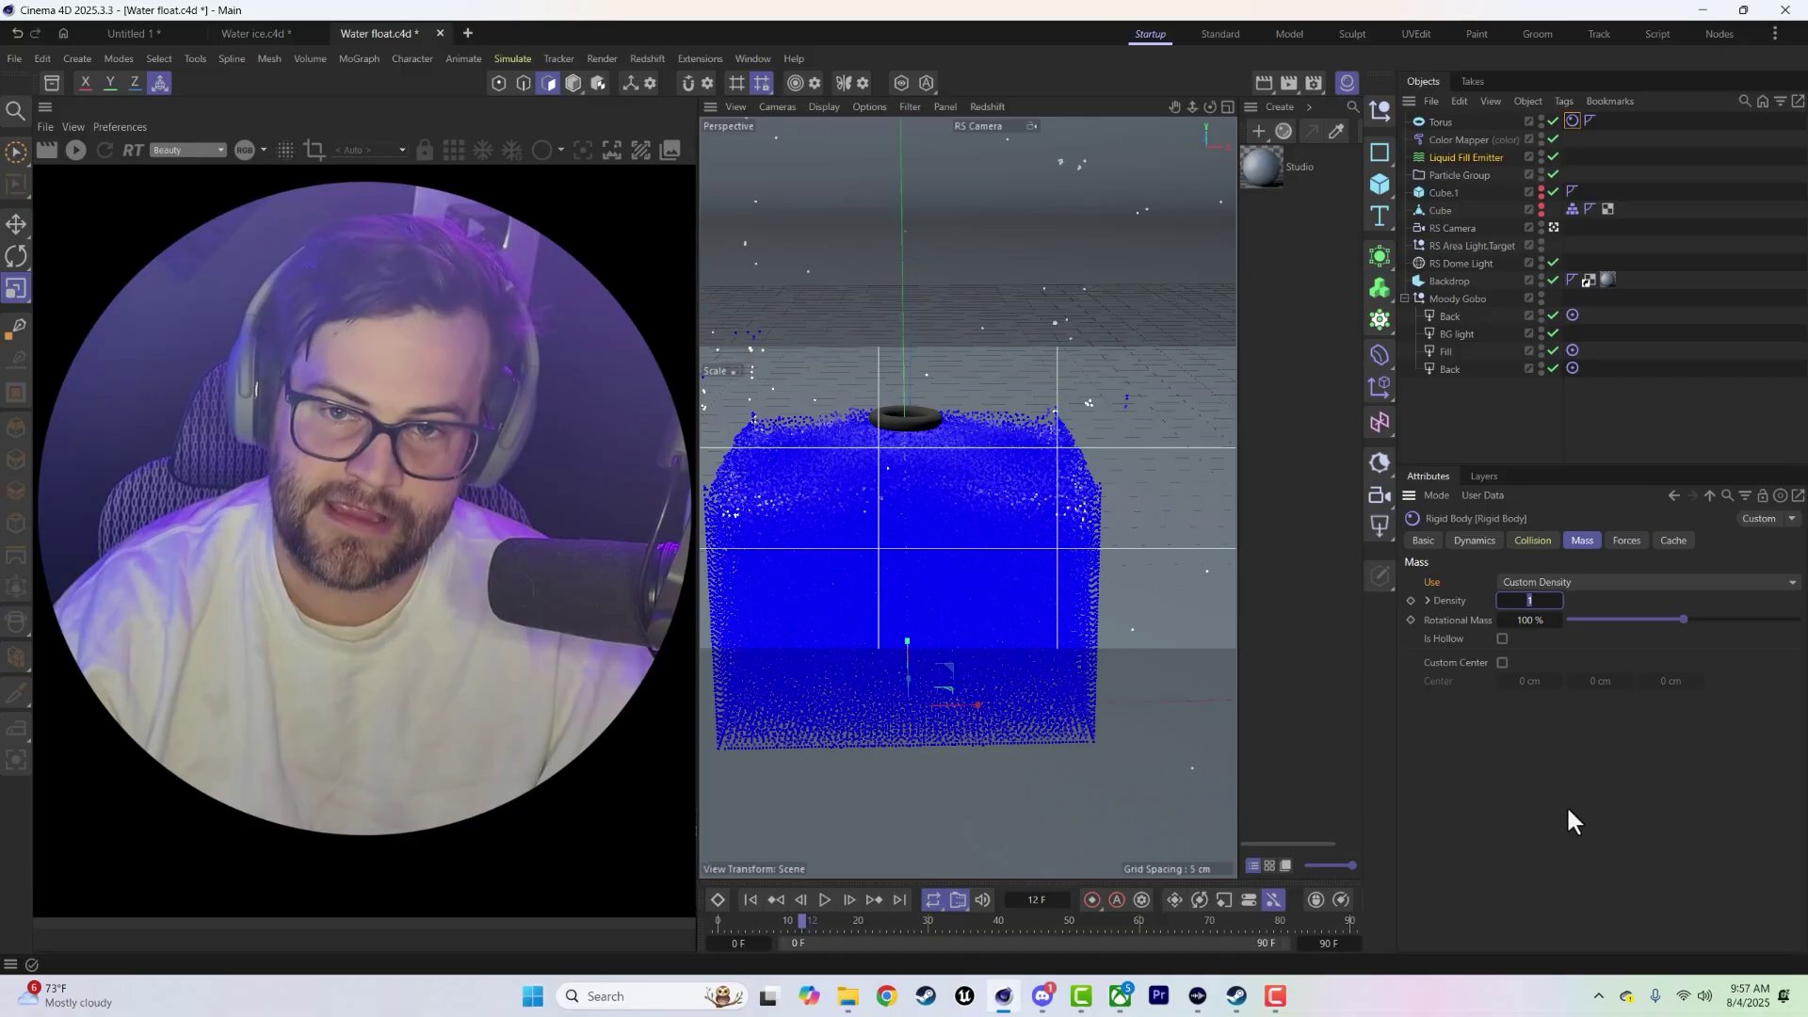
- Test the torus with a custom density of 500, then rewind to the first frame
text(500)
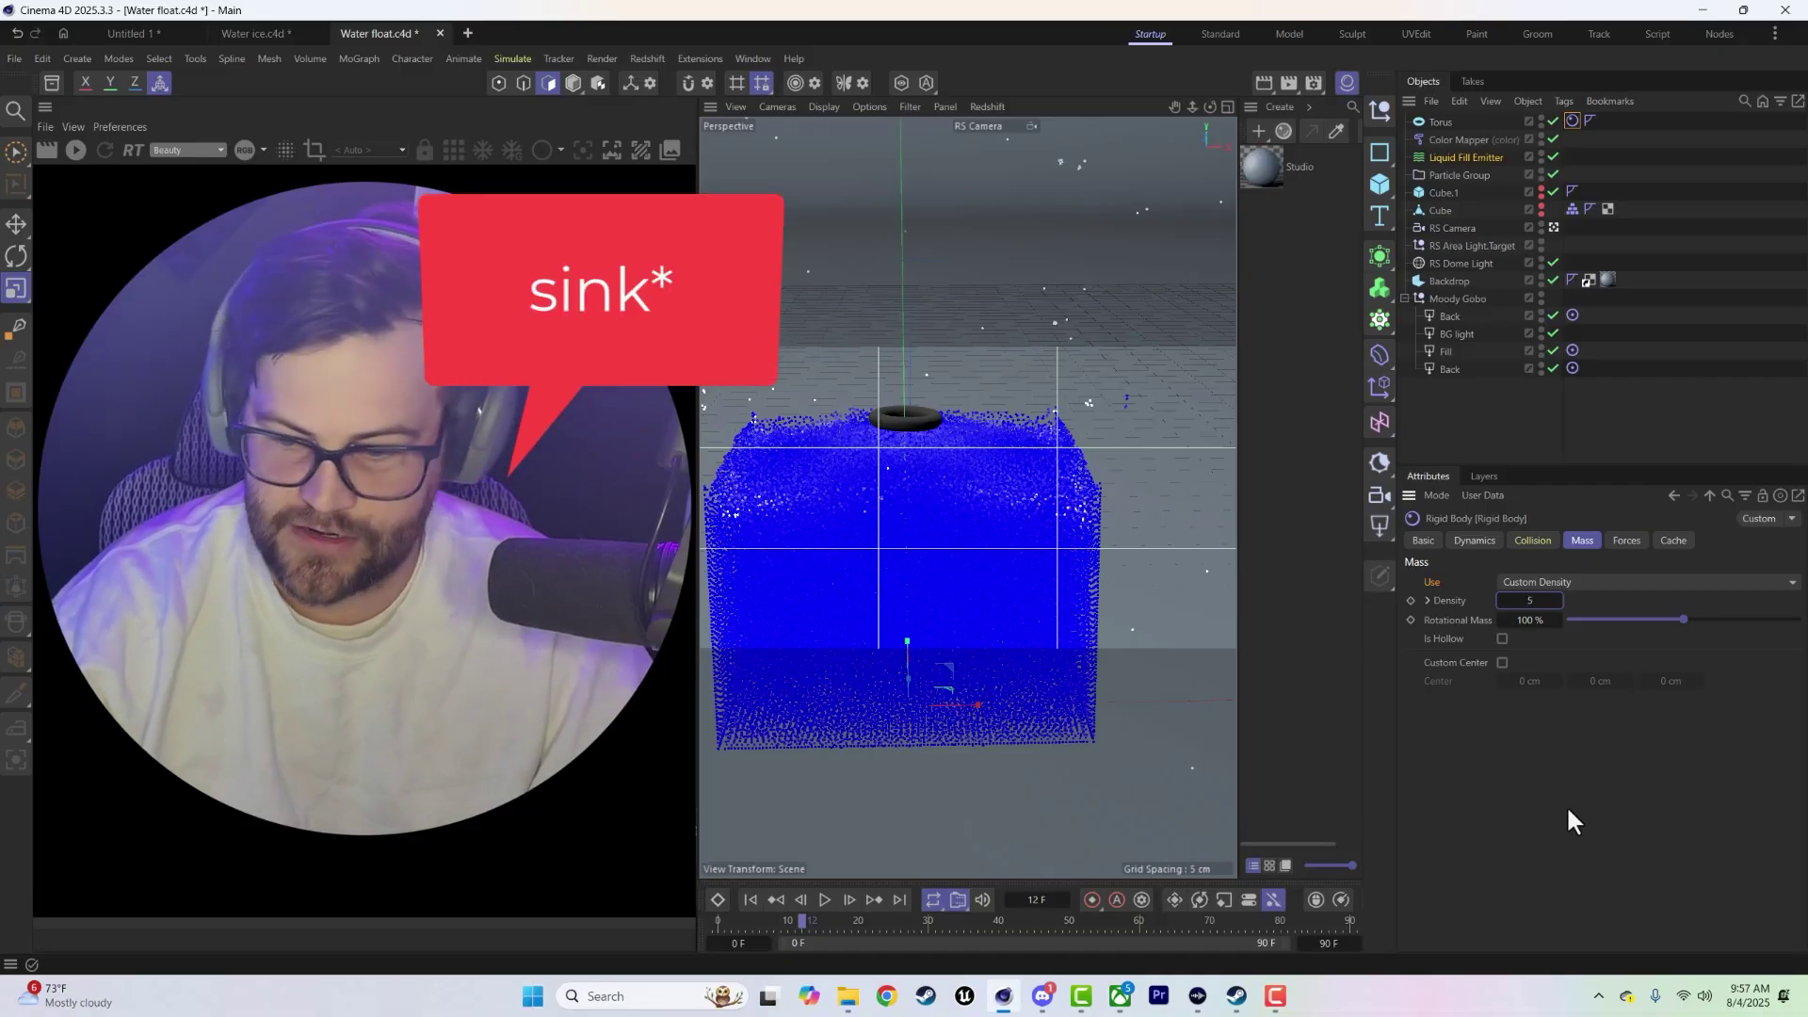
click(750, 900)
click(825, 899)
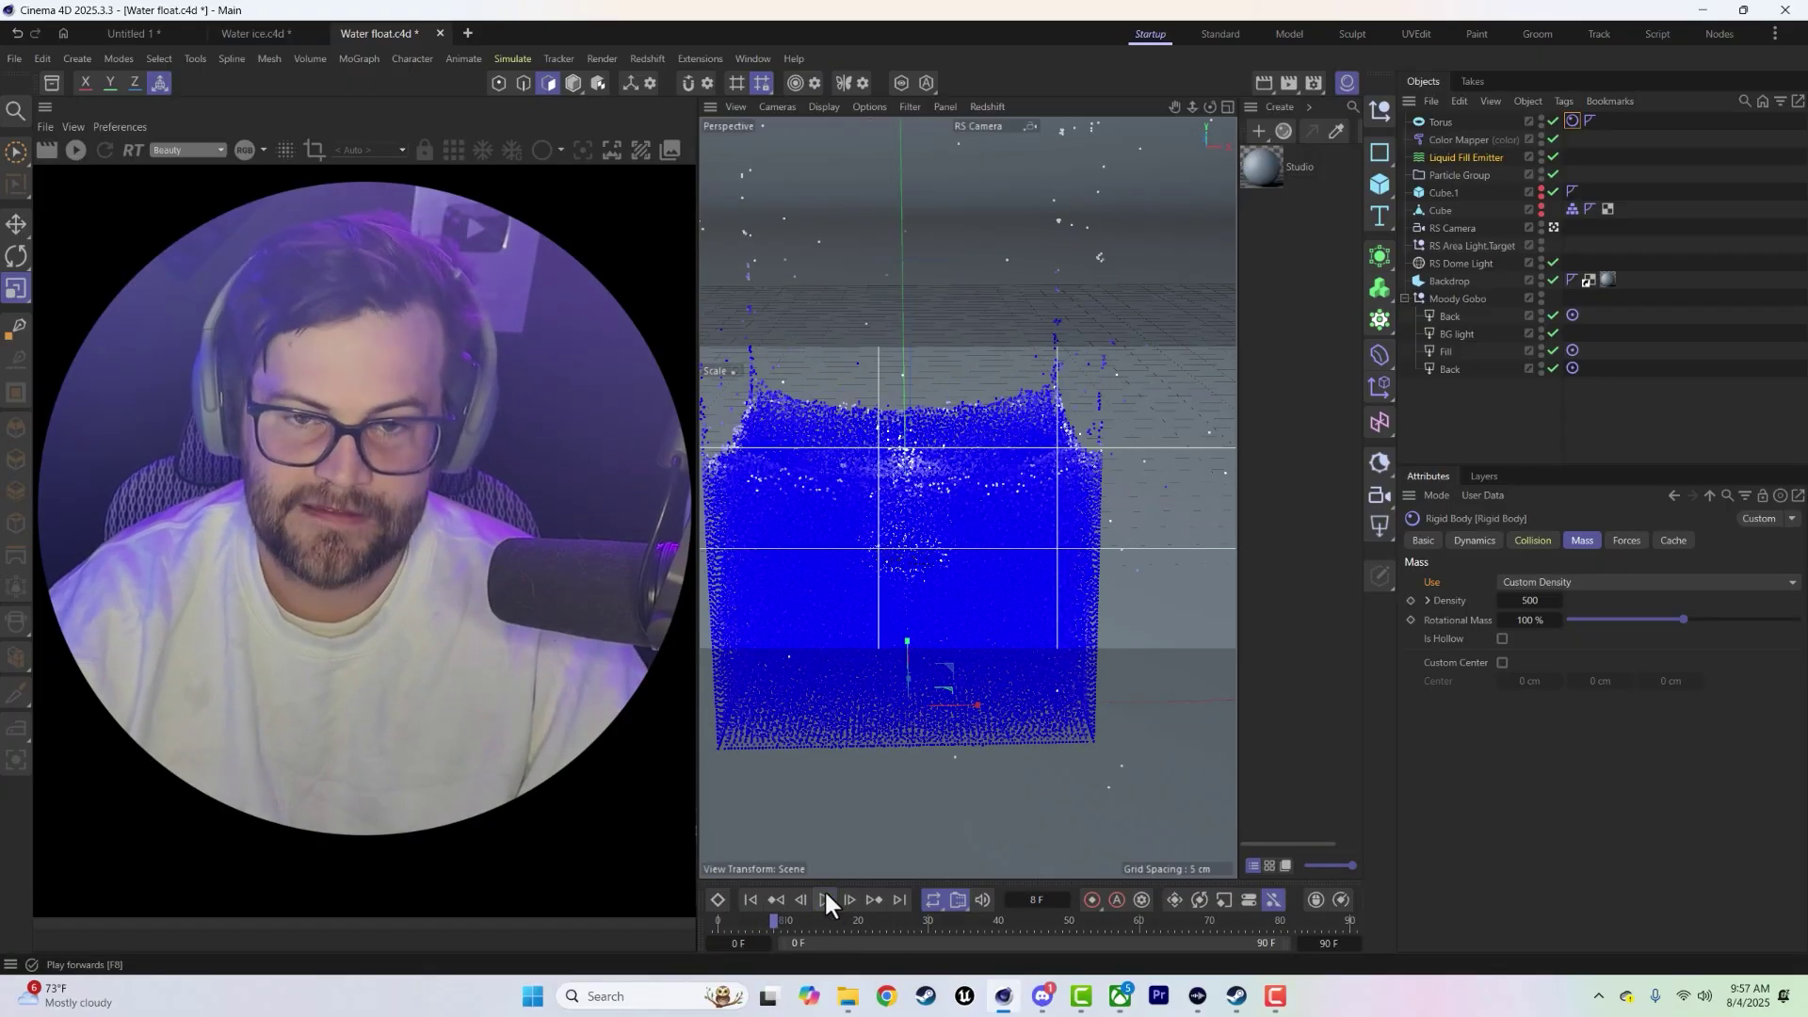
click(824, 899)
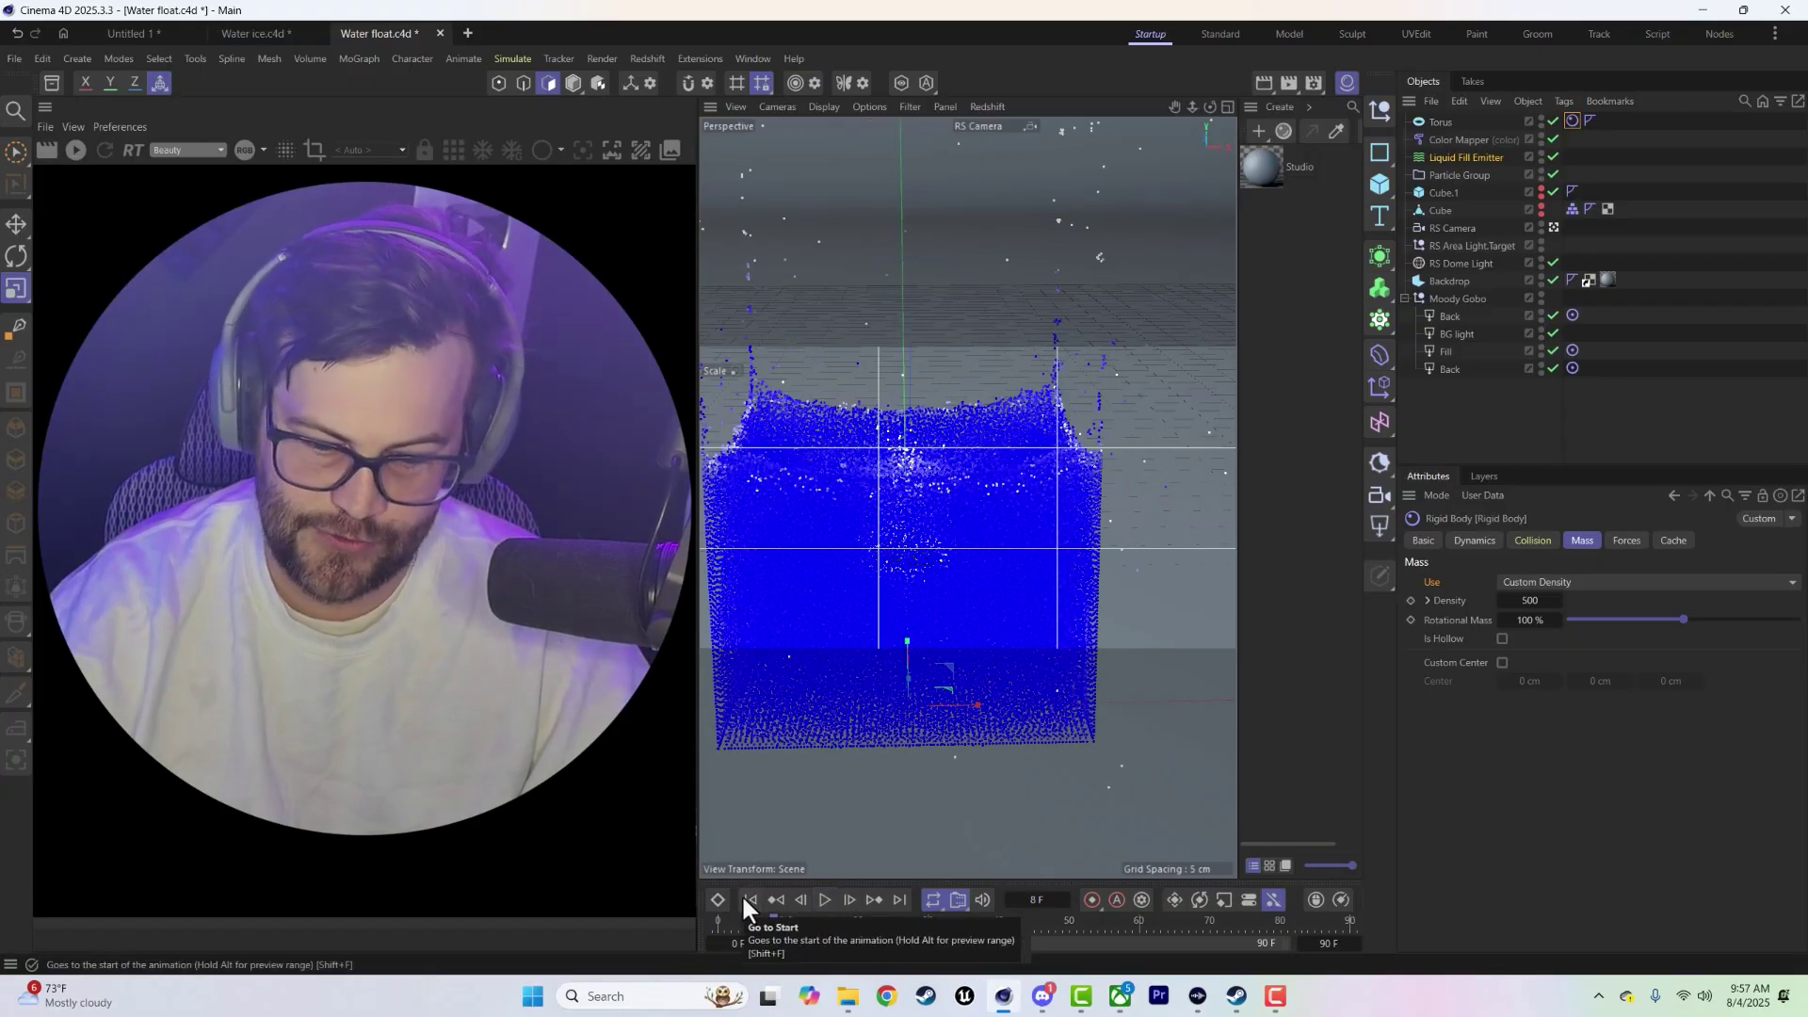
click(750, 899)
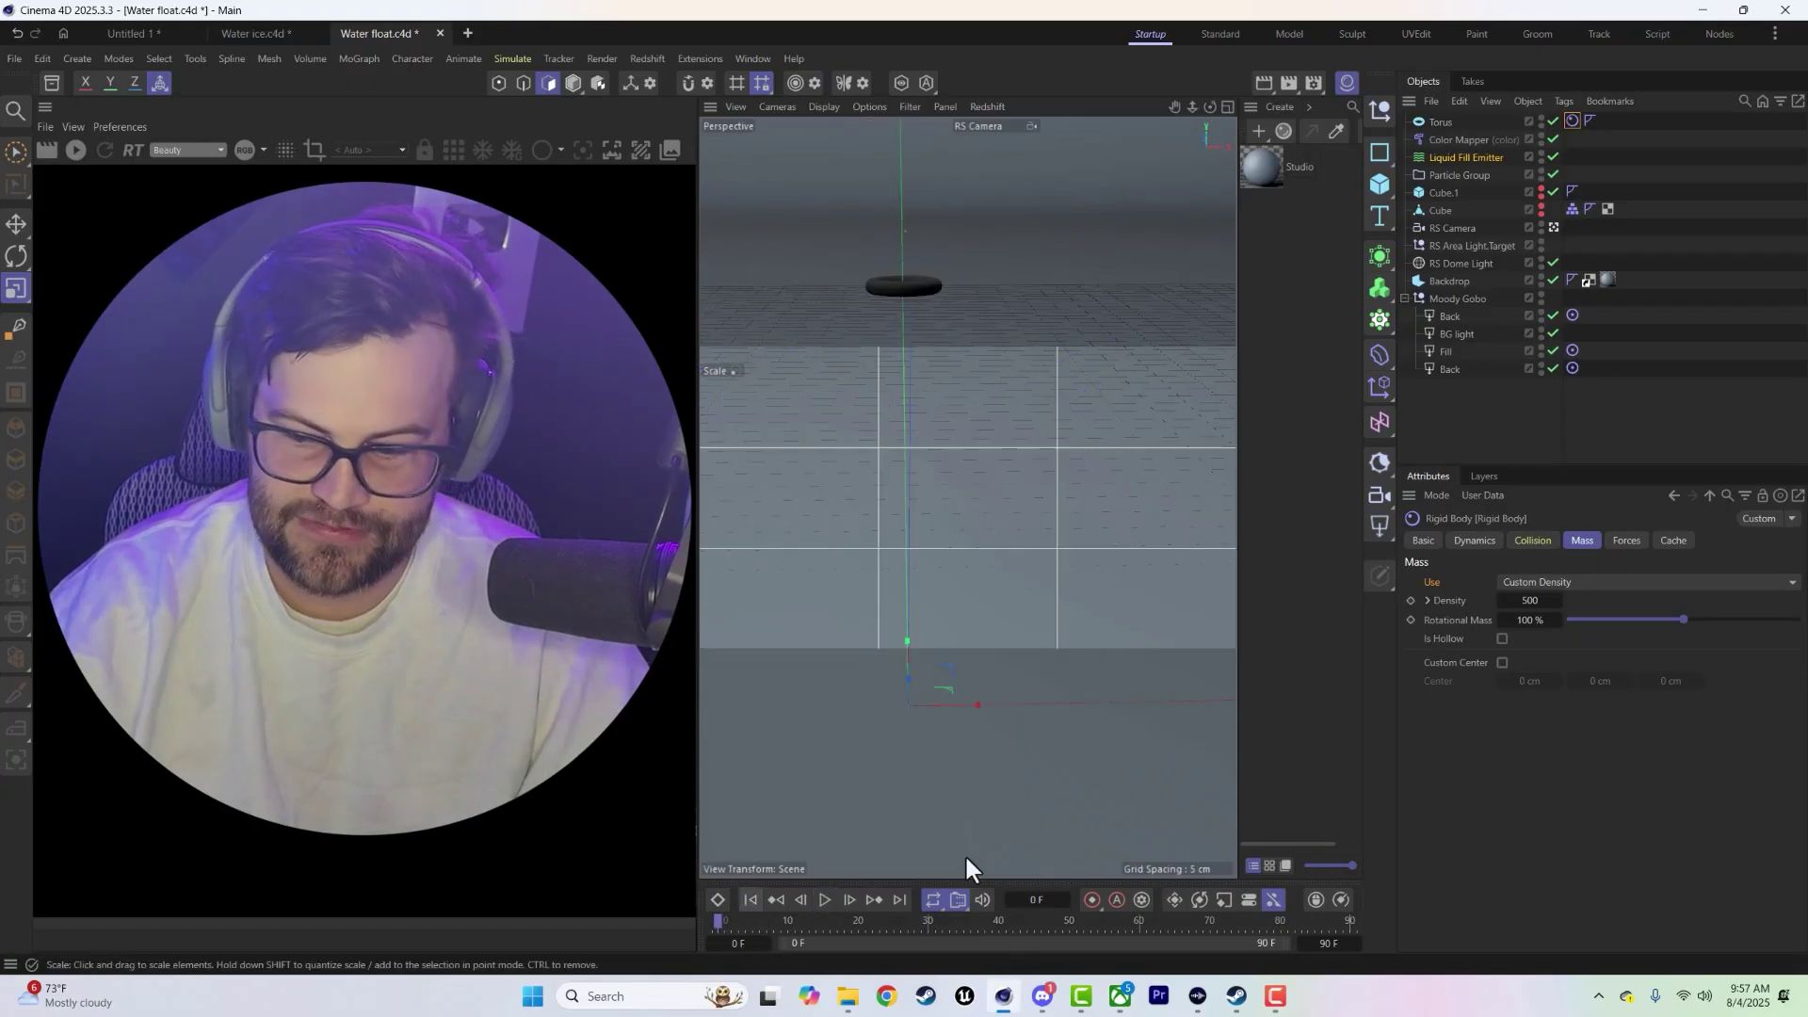
- Switch the torus back to Custom Mass 1 and rerun the simulation from the start
click(1563, 583)
click(1552, 621)
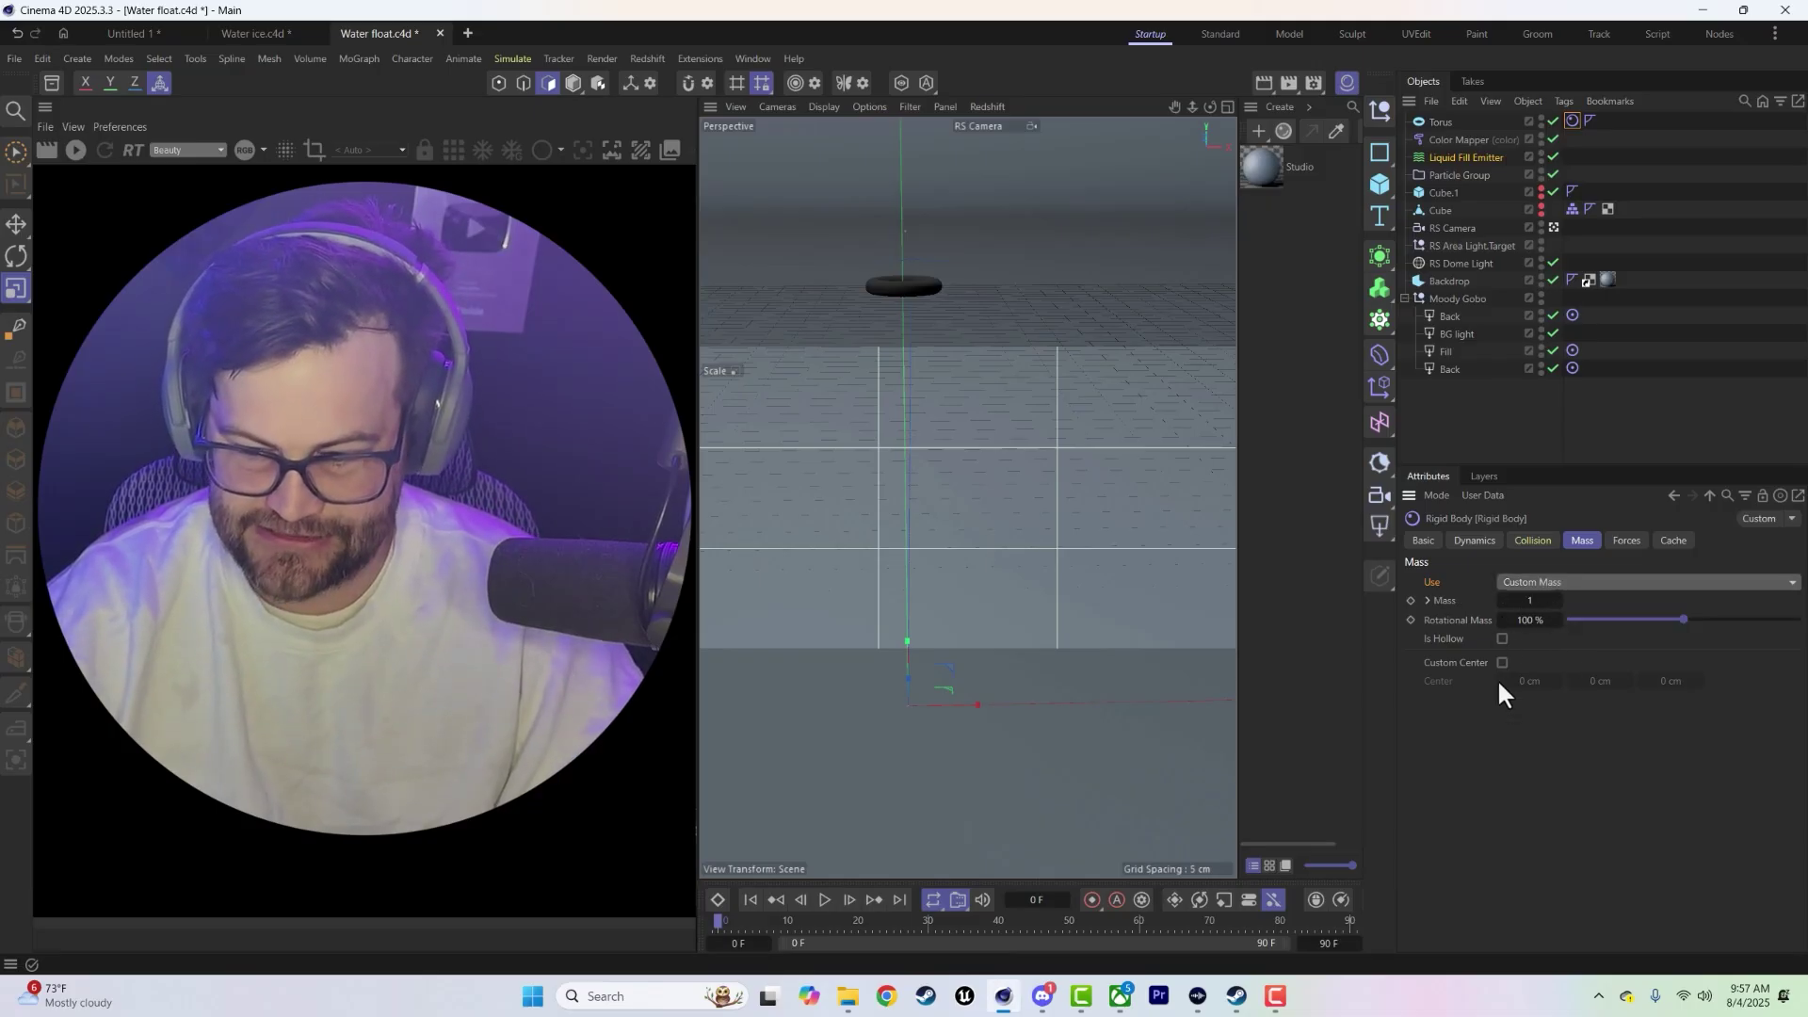
click(823, 906)
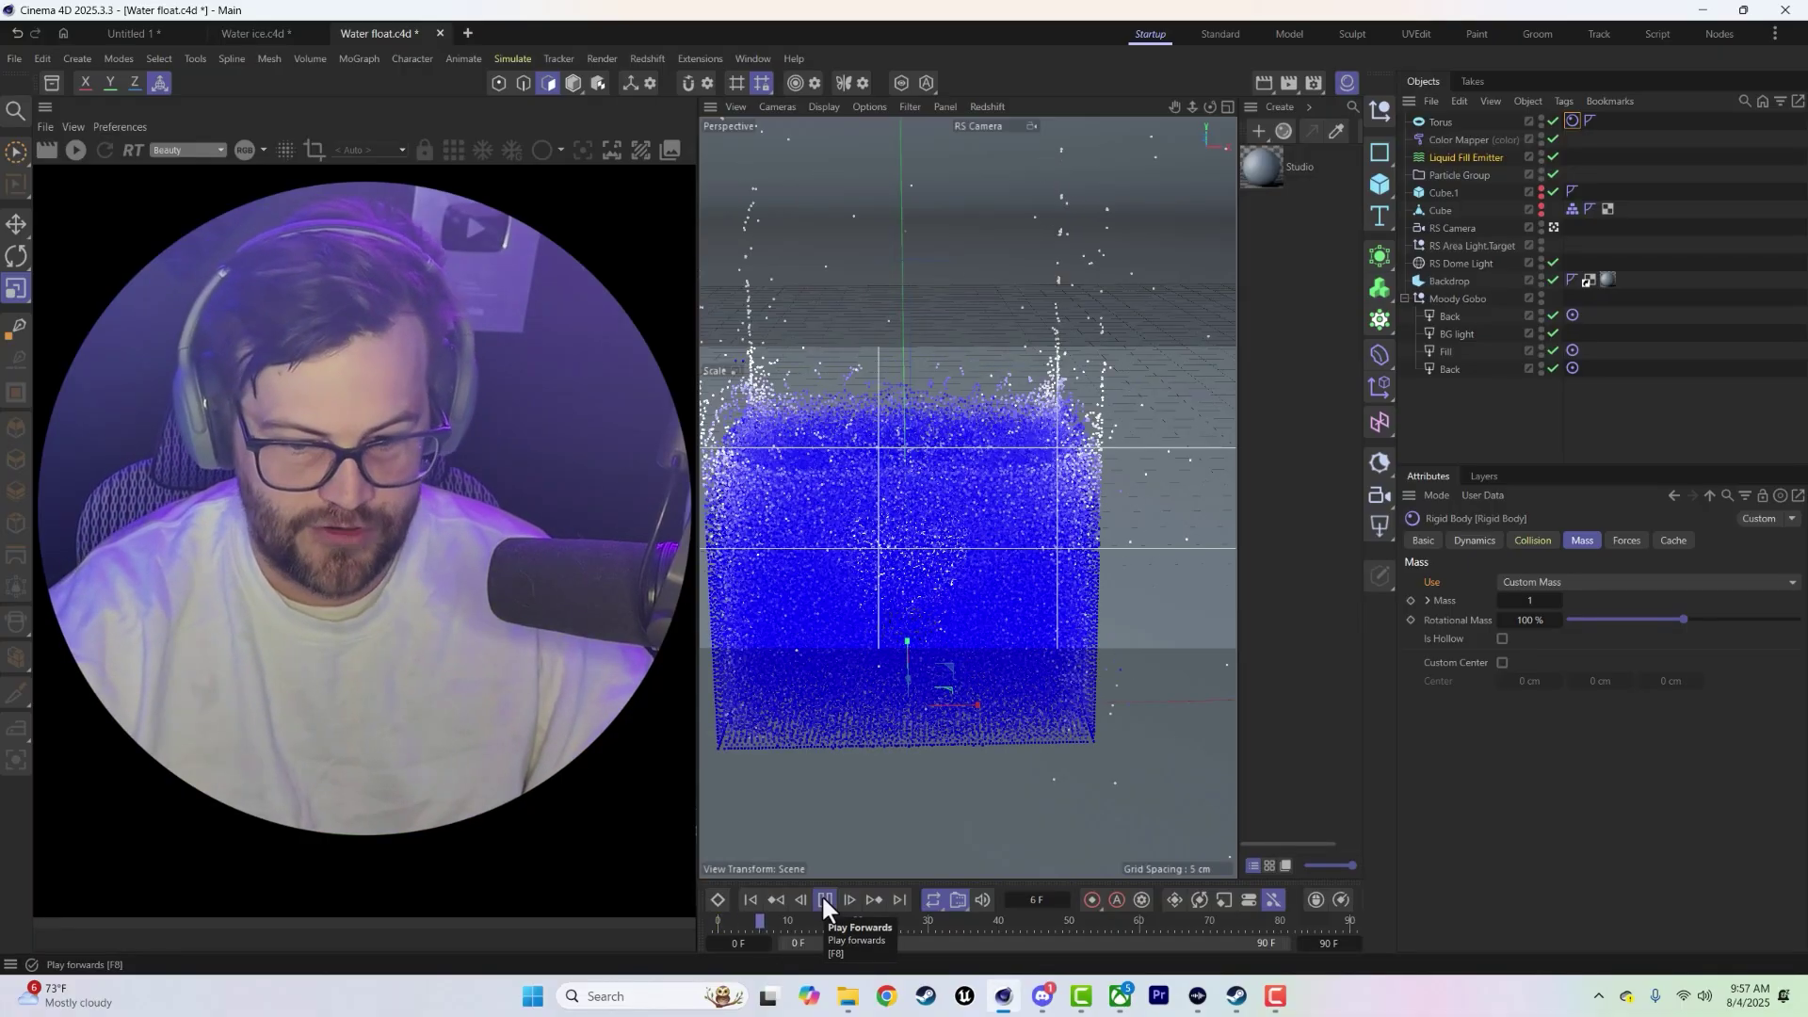
click(823, 902)
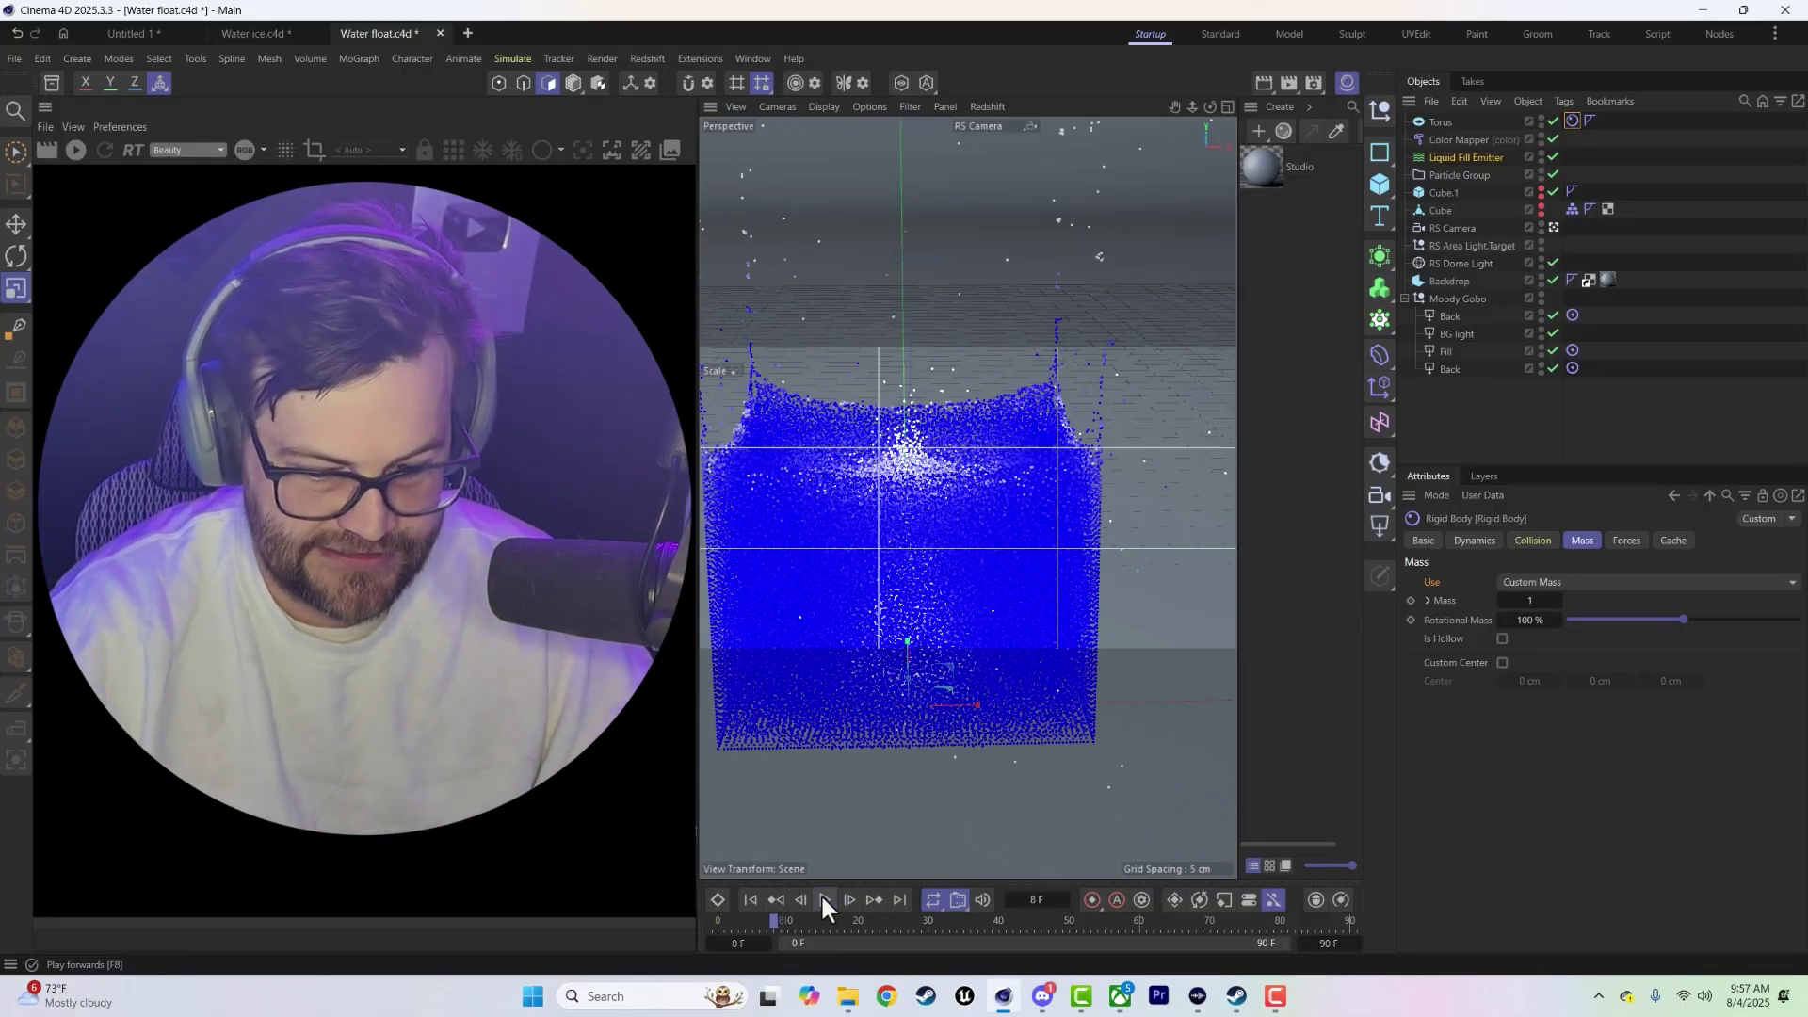
click(750, 899)
- Raise the torus higher above the liquid cube and test the drop, rewinding afterwards
click(1441, 122)
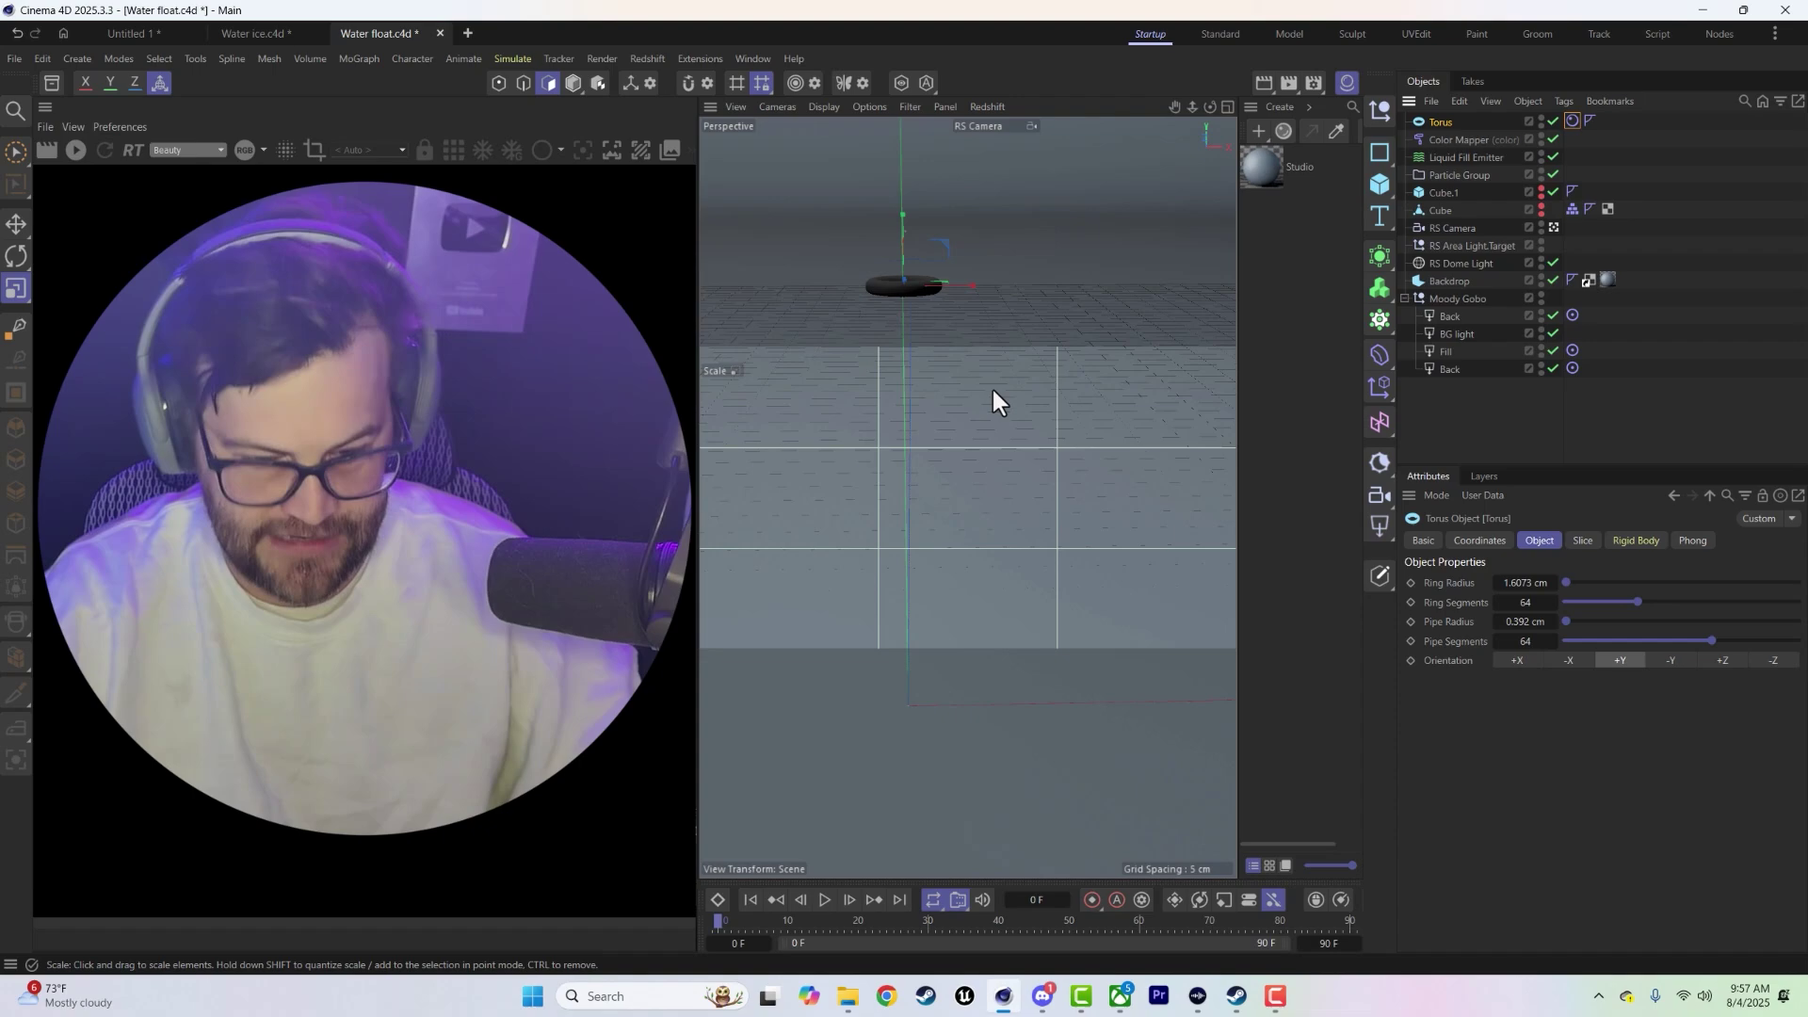
key(e)
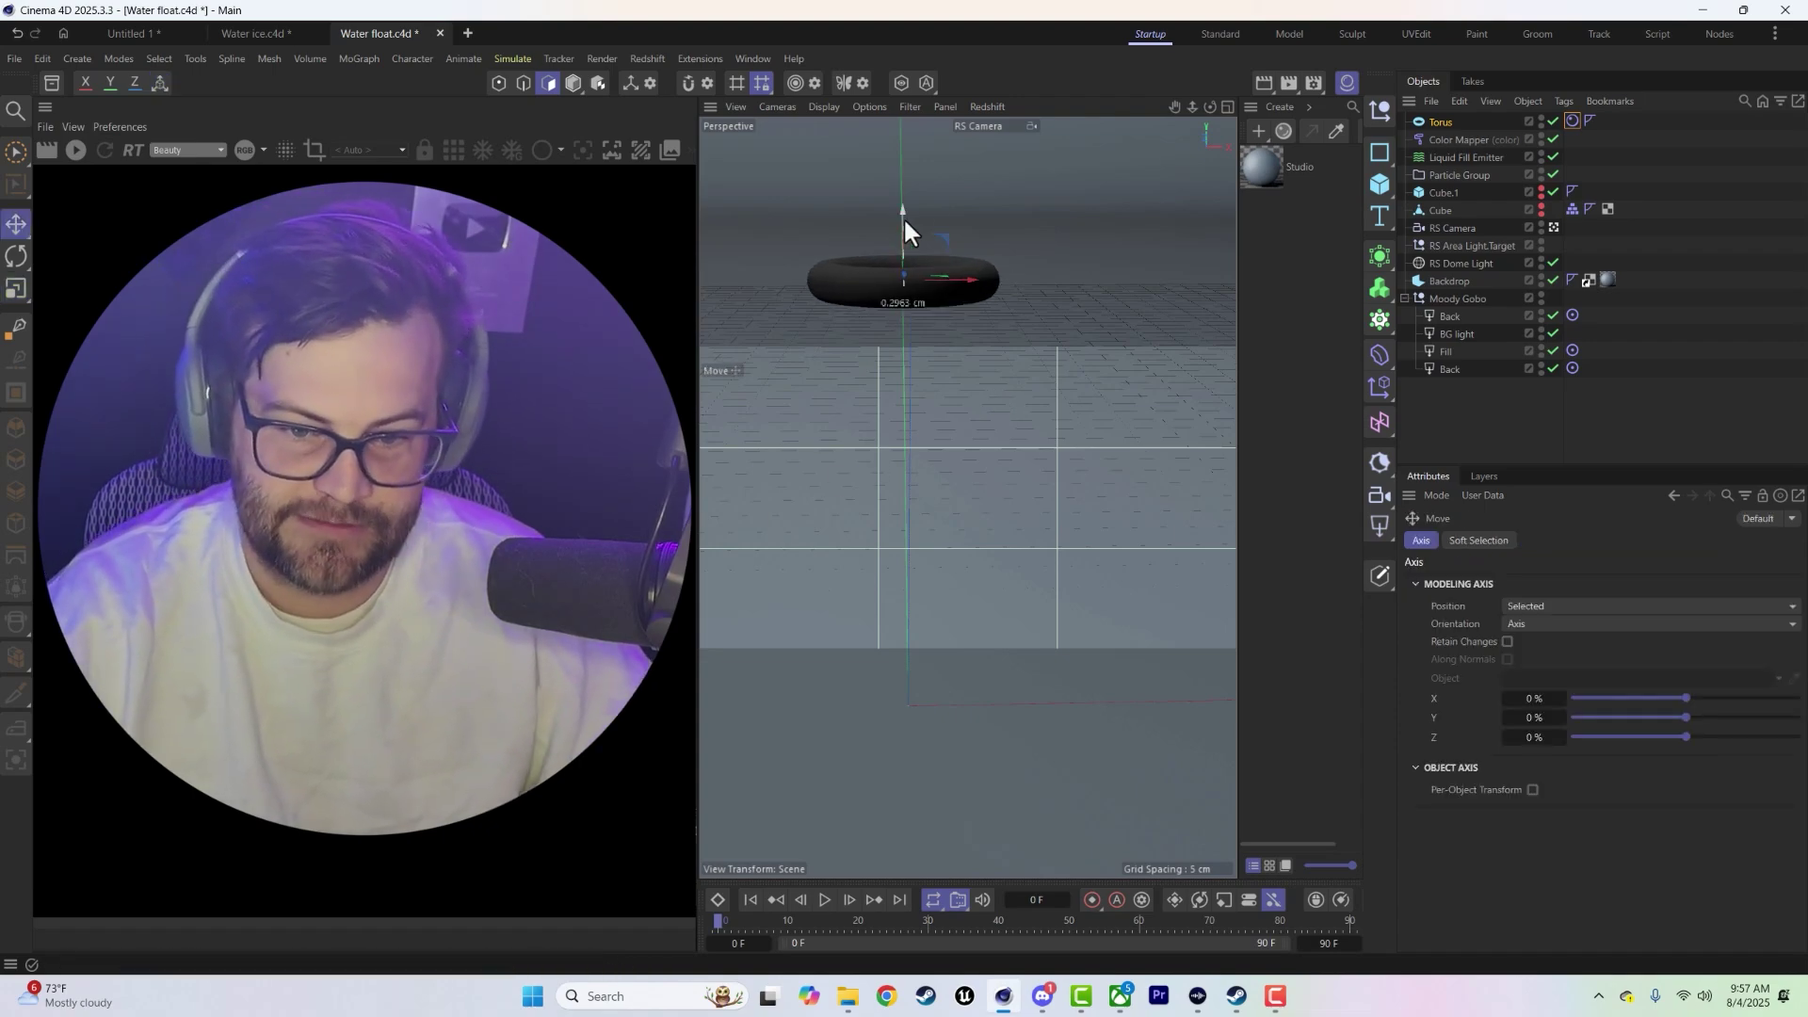
drag(903, 217, 857, 461)
click(824, 901)
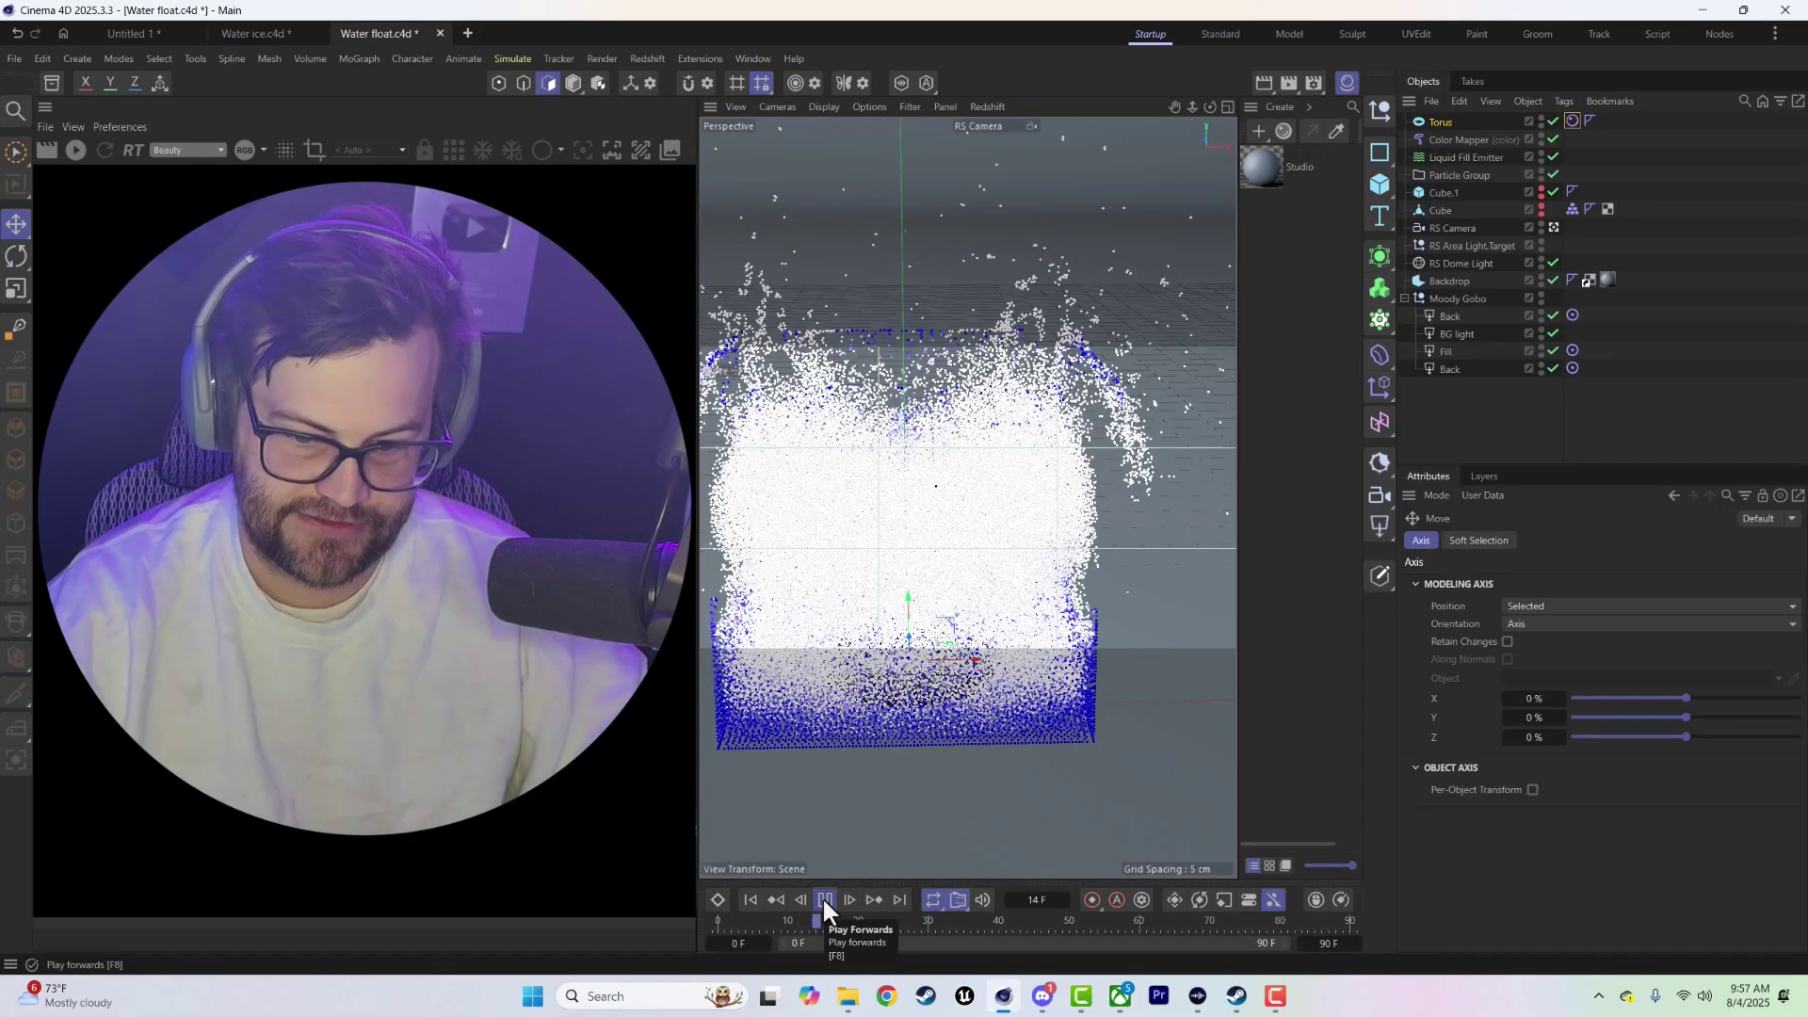
click(825, 899)
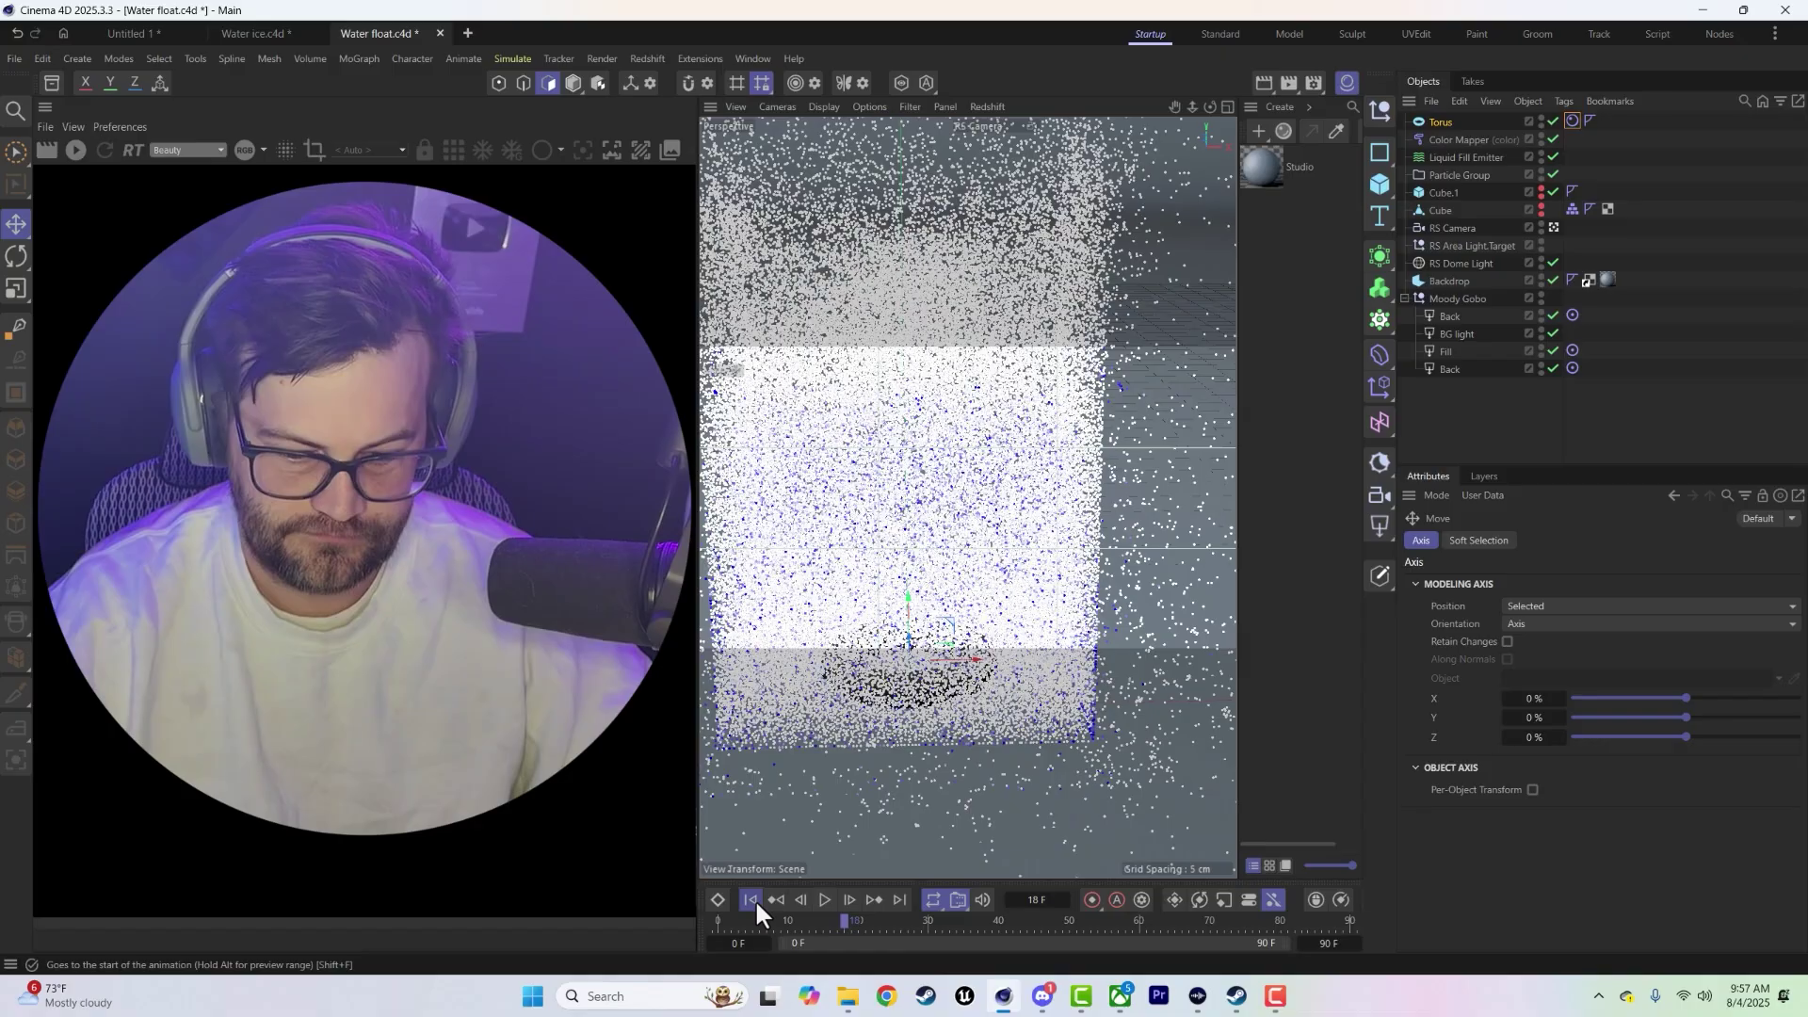
click(751, 900)
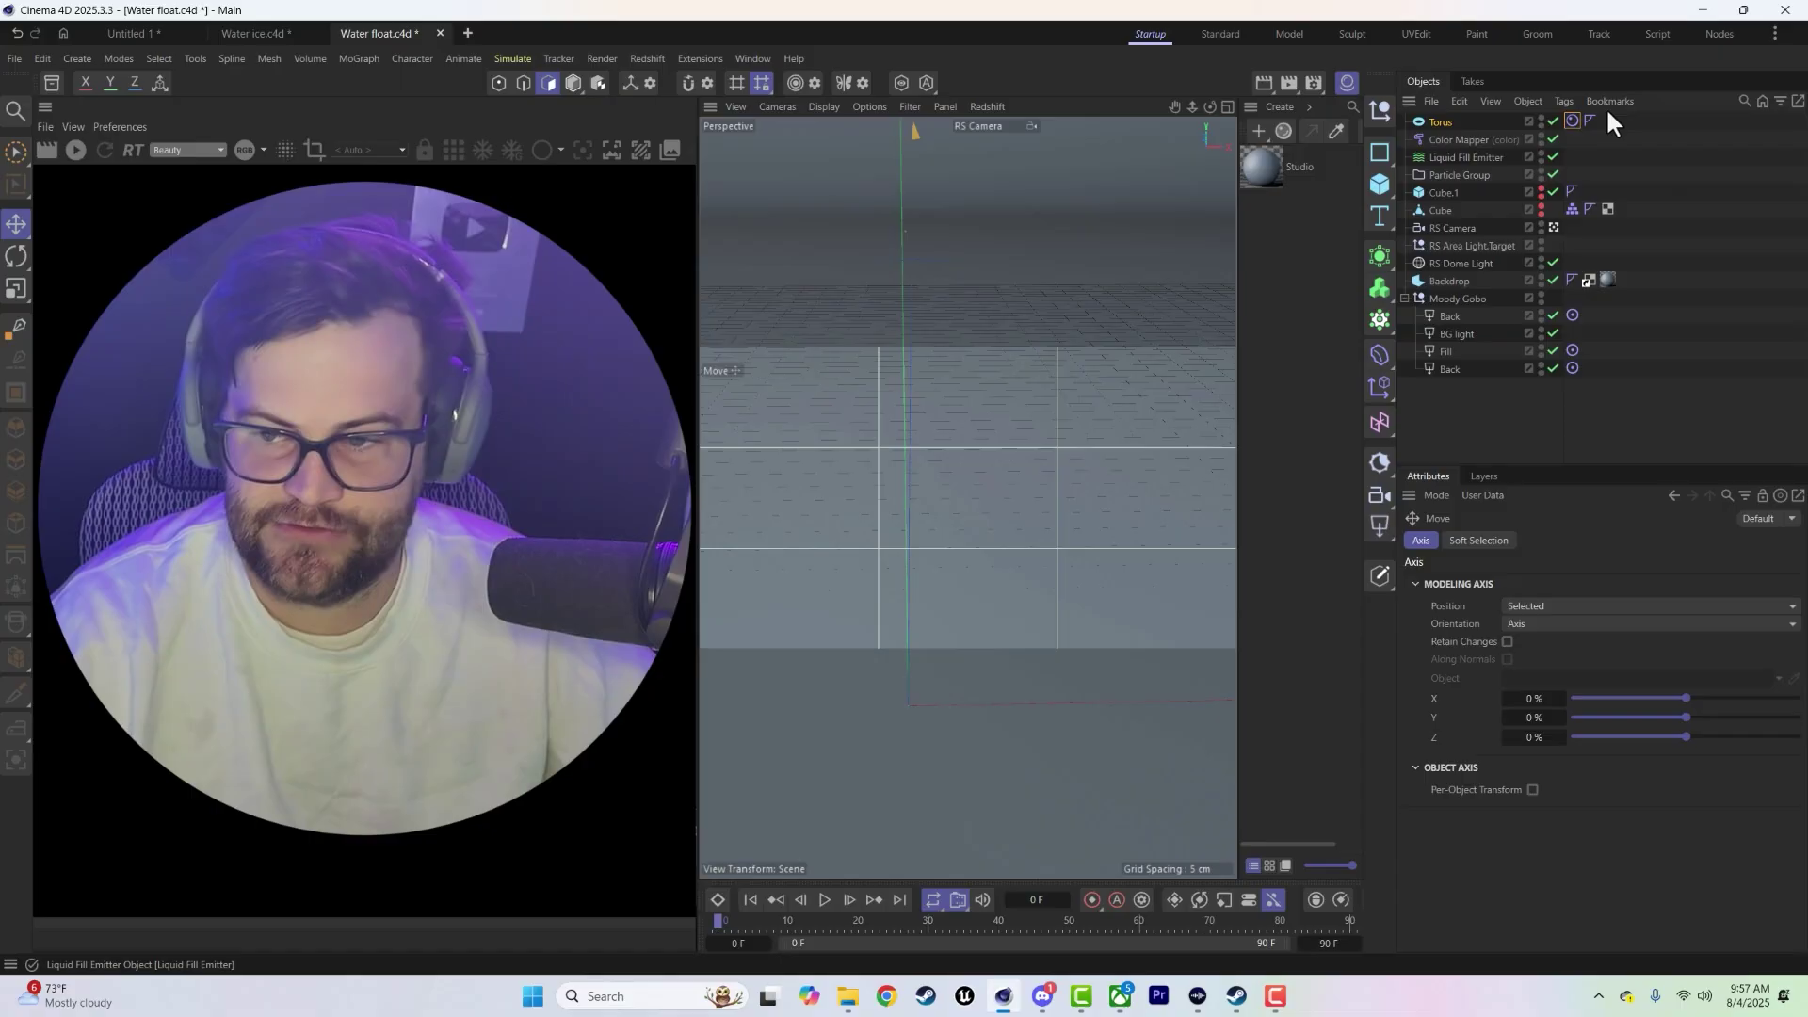
- Set the torus Custom Mass to 0.005, rerun the liquid simulation, and rewind to frame 0
click(1571, 121)
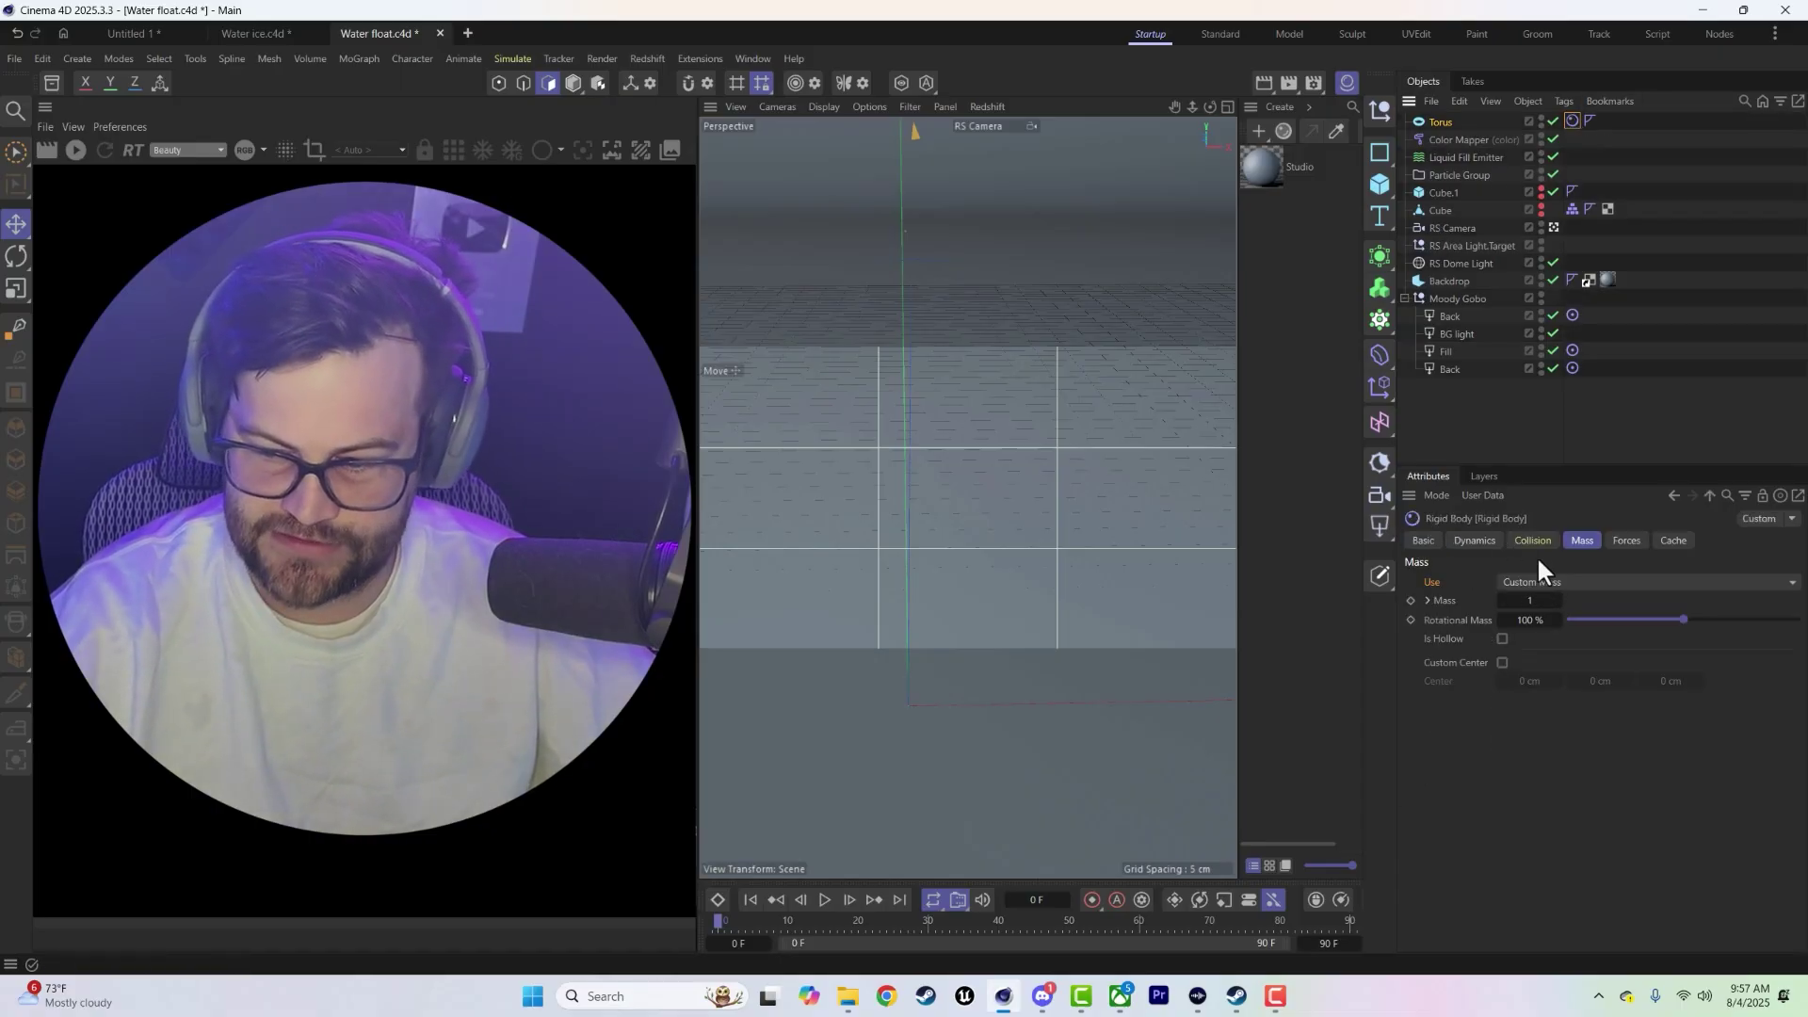
click(1457, 159)
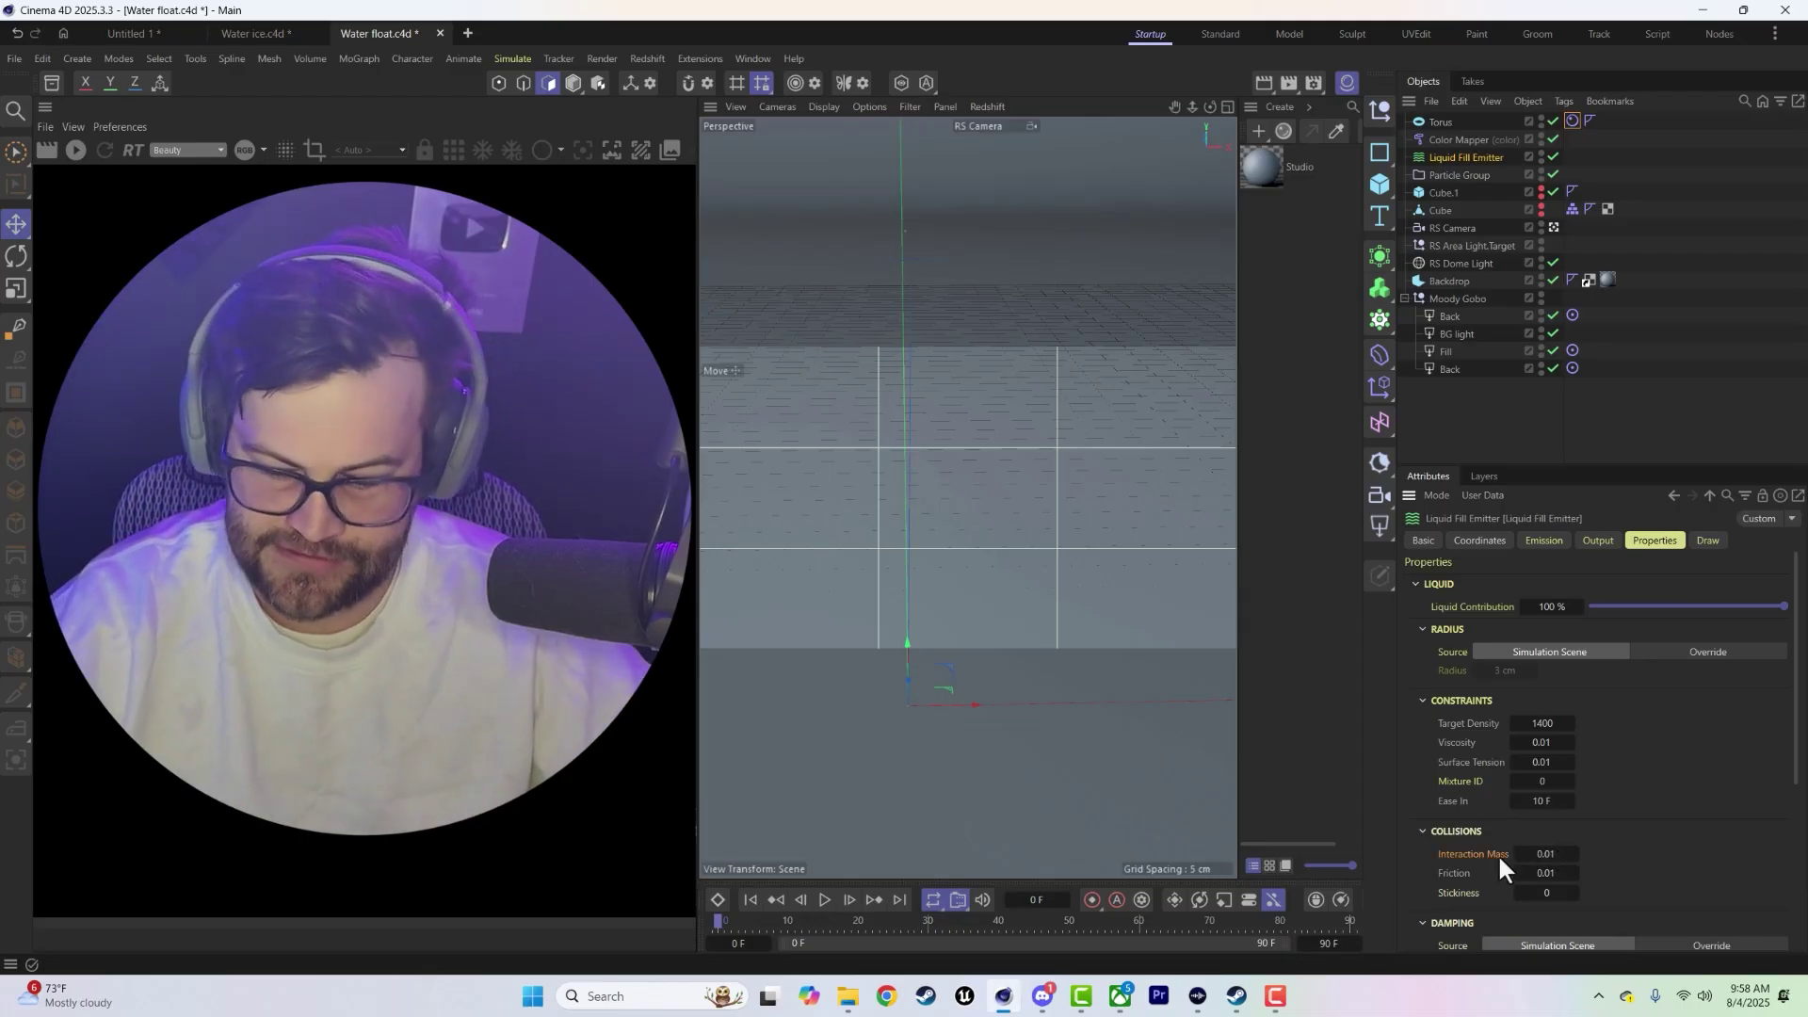
click(1571, 121)
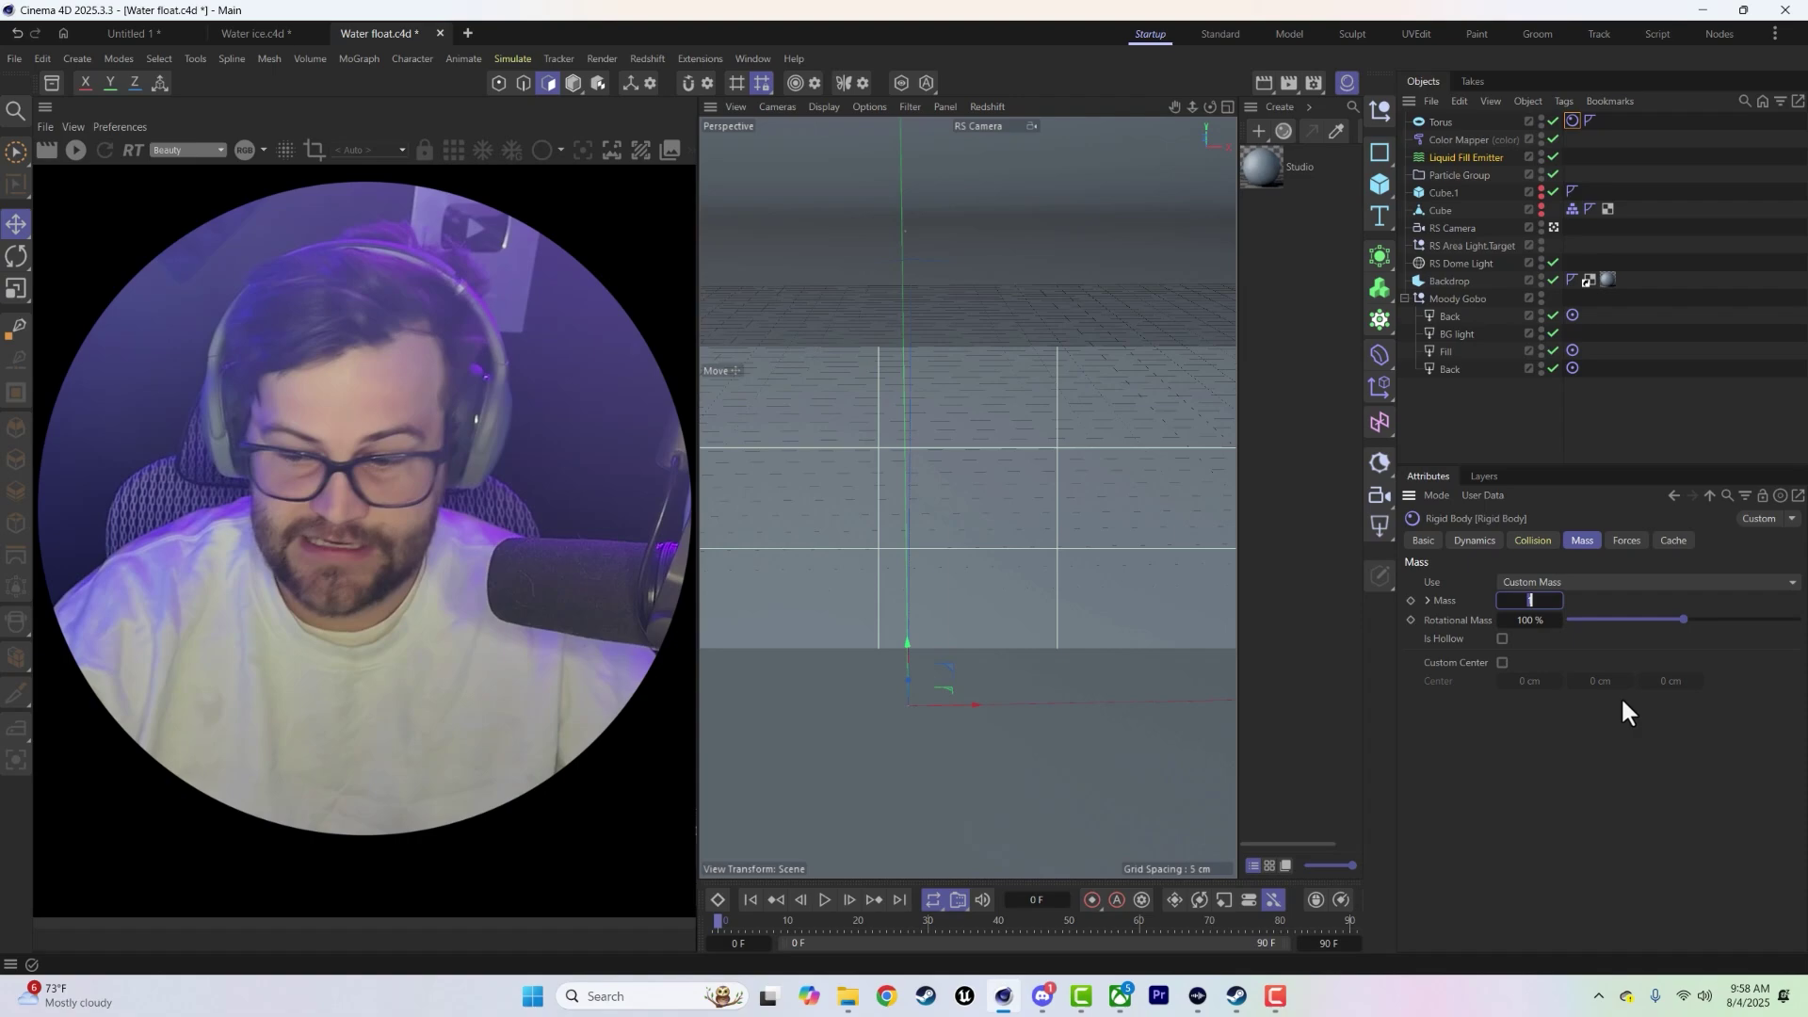
text(.005)
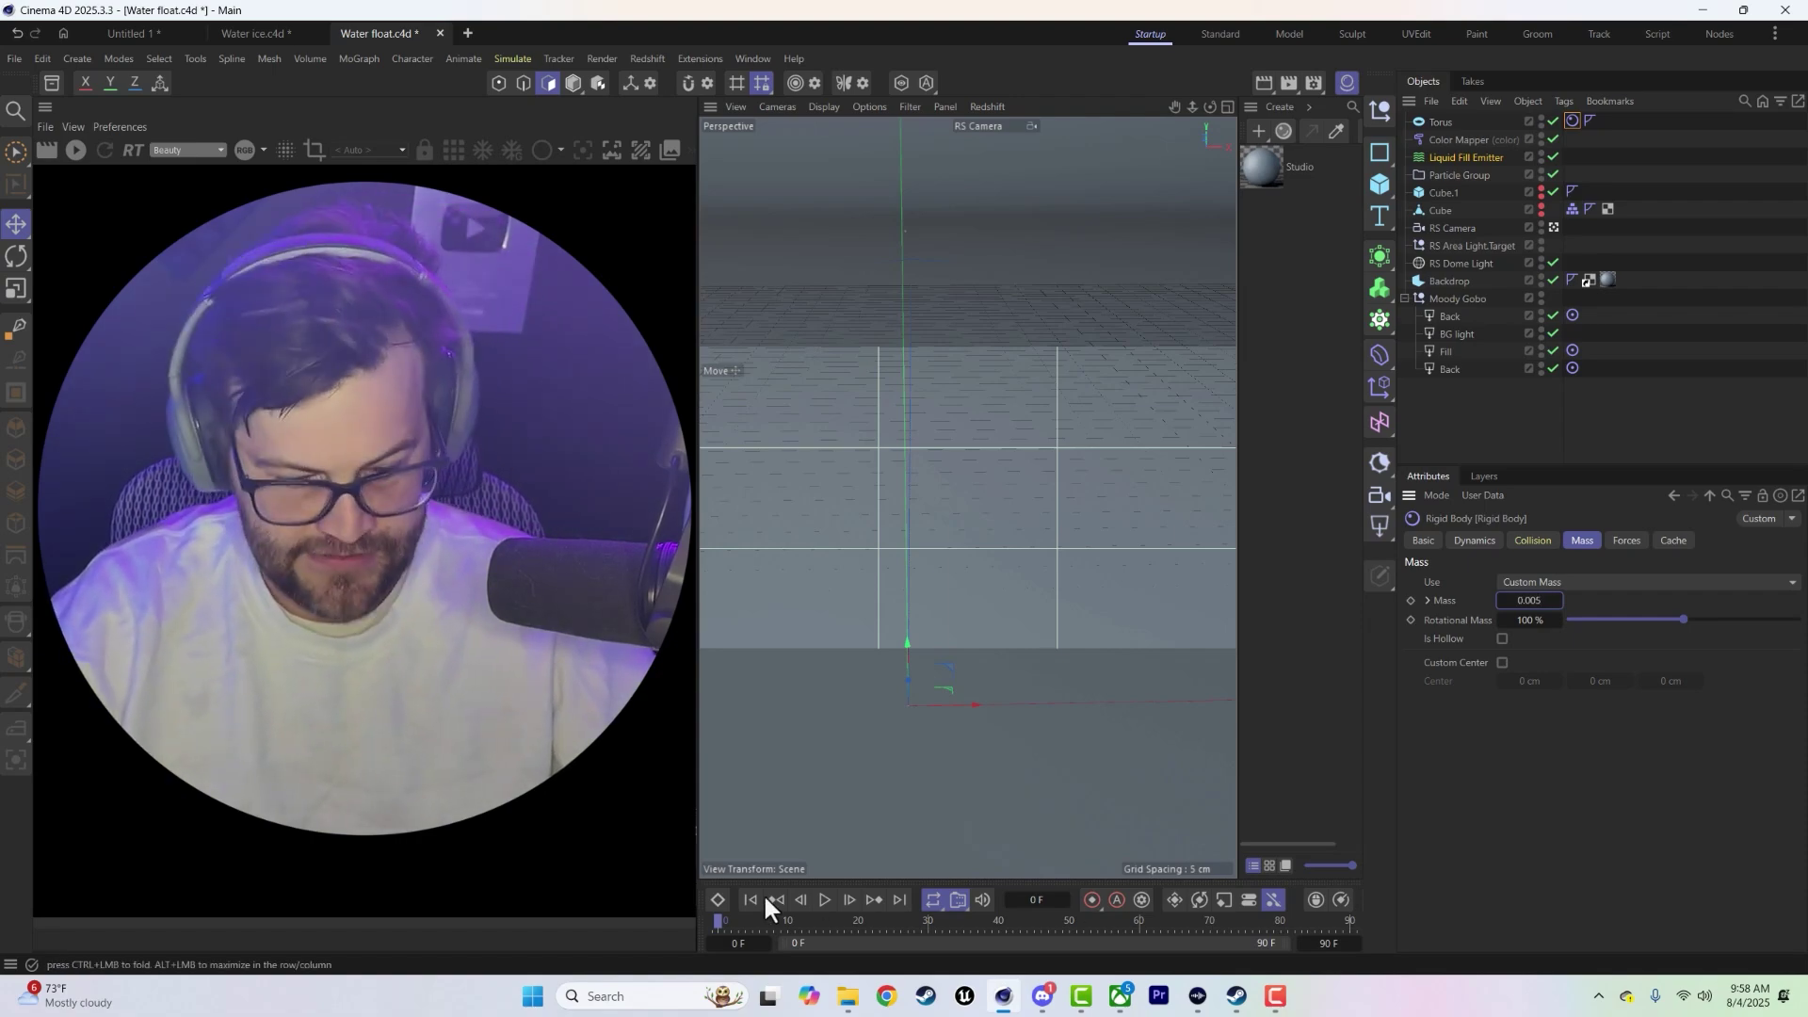
click(824, 901)
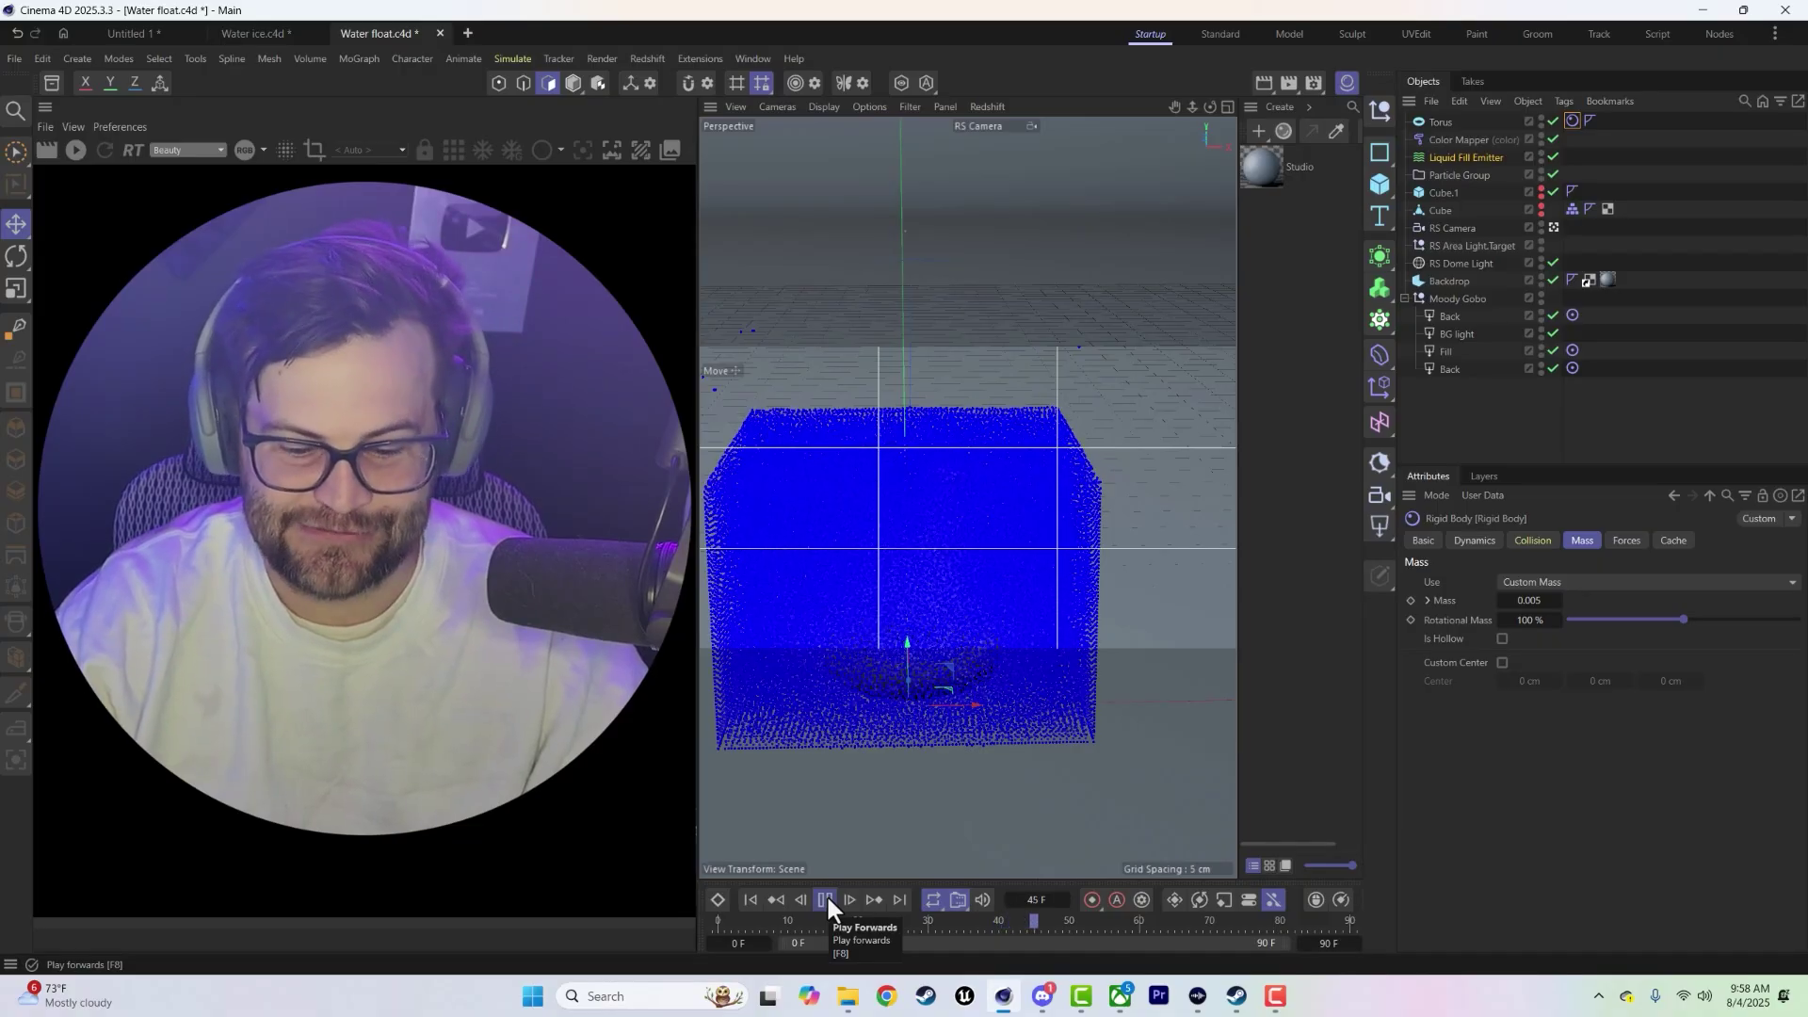
click(826, 902)
click(751, 900)
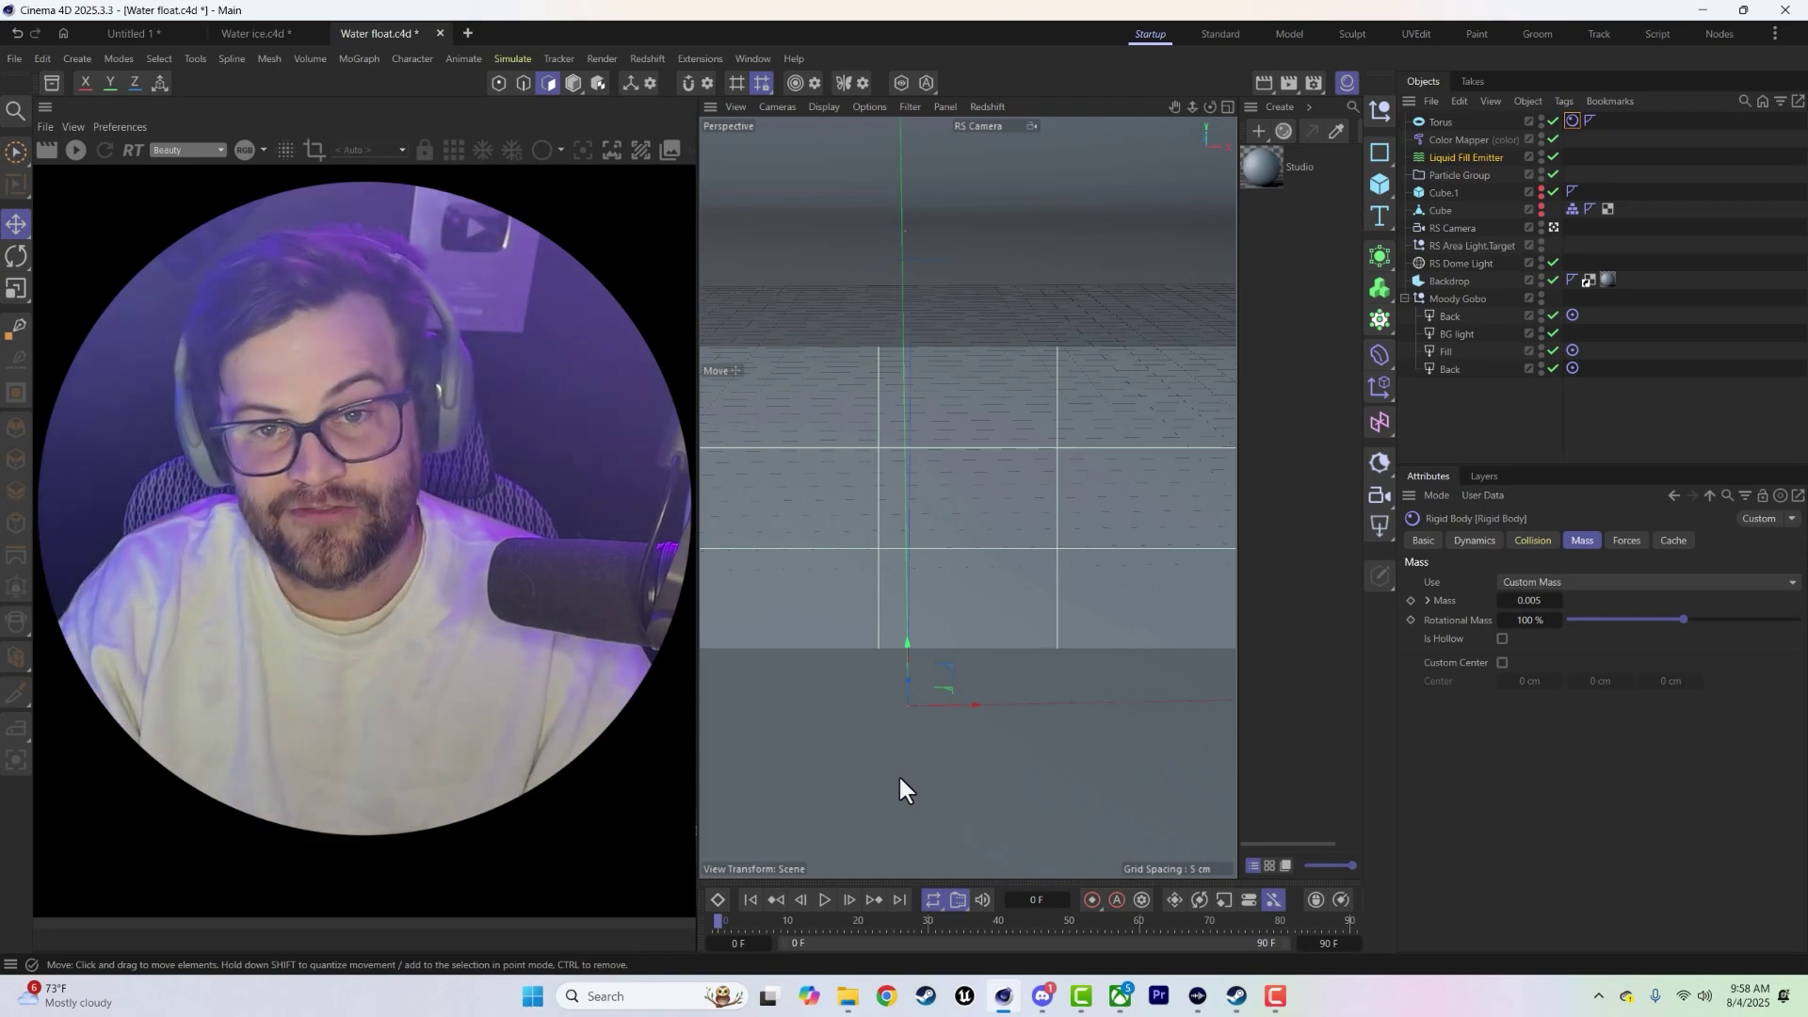
click(1548, 601)
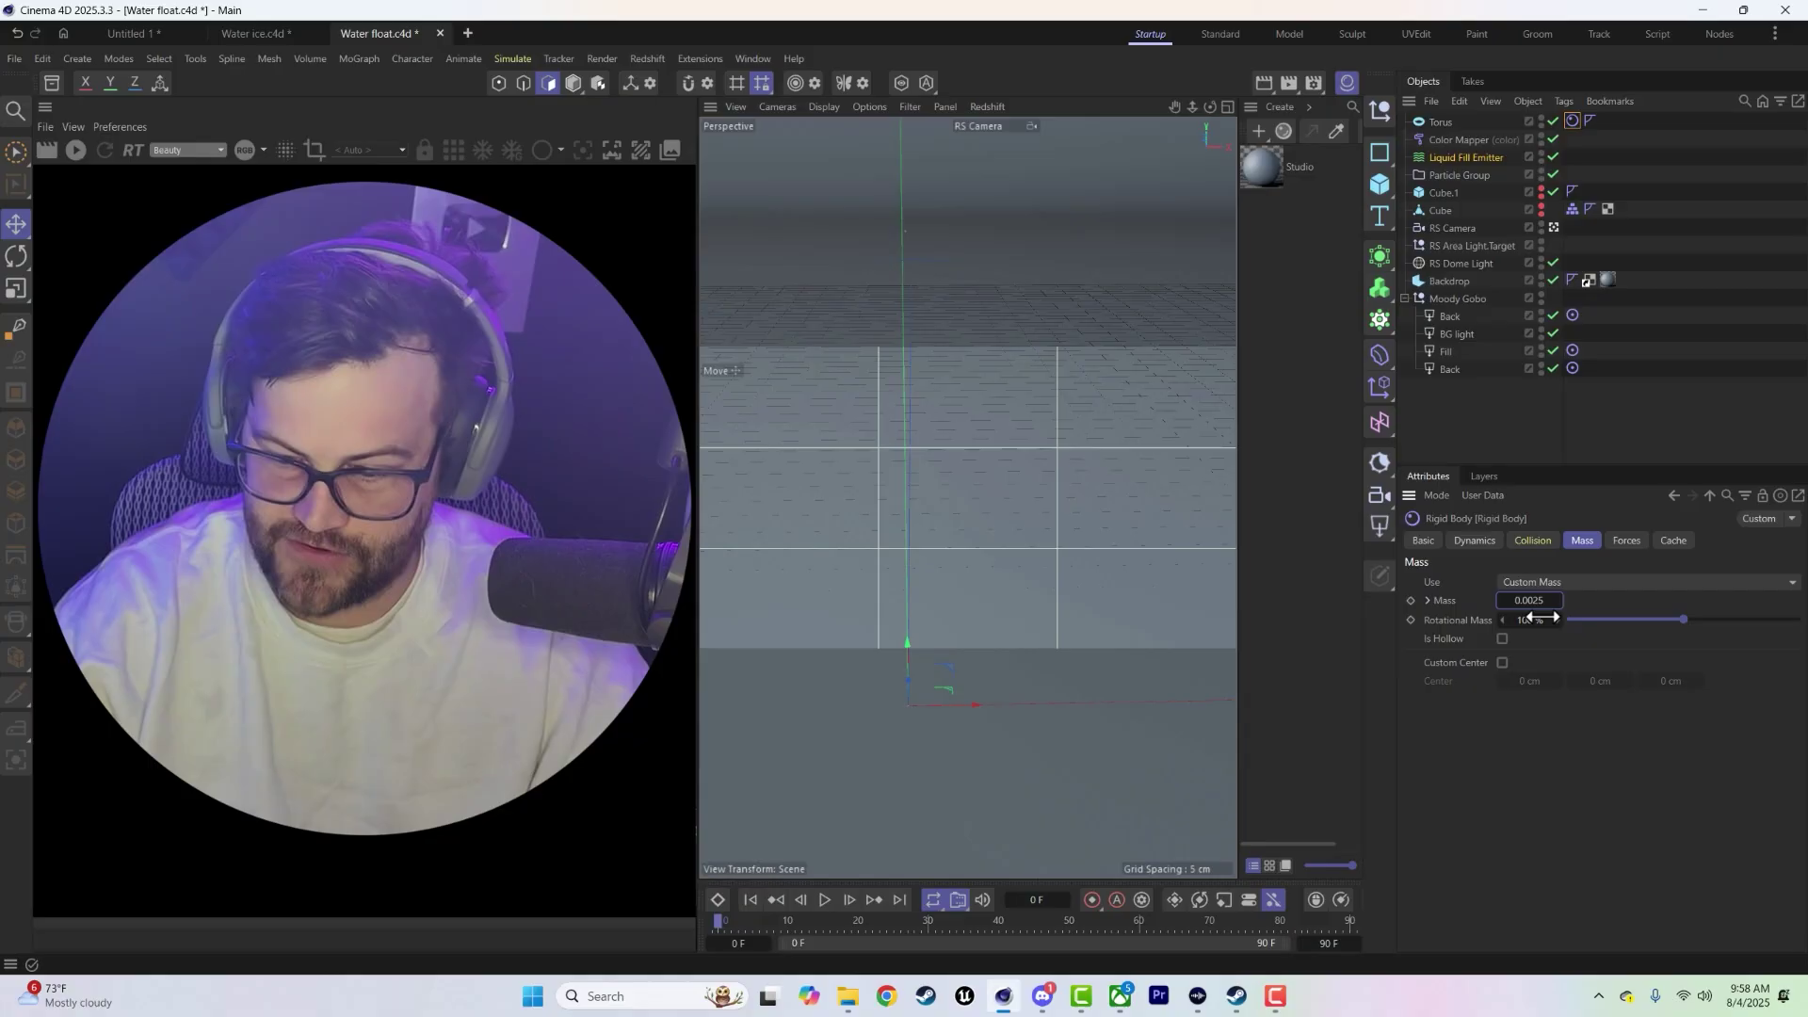
- Test the torus in the liquid with a Custom Mass of 0.0025
key(Return)
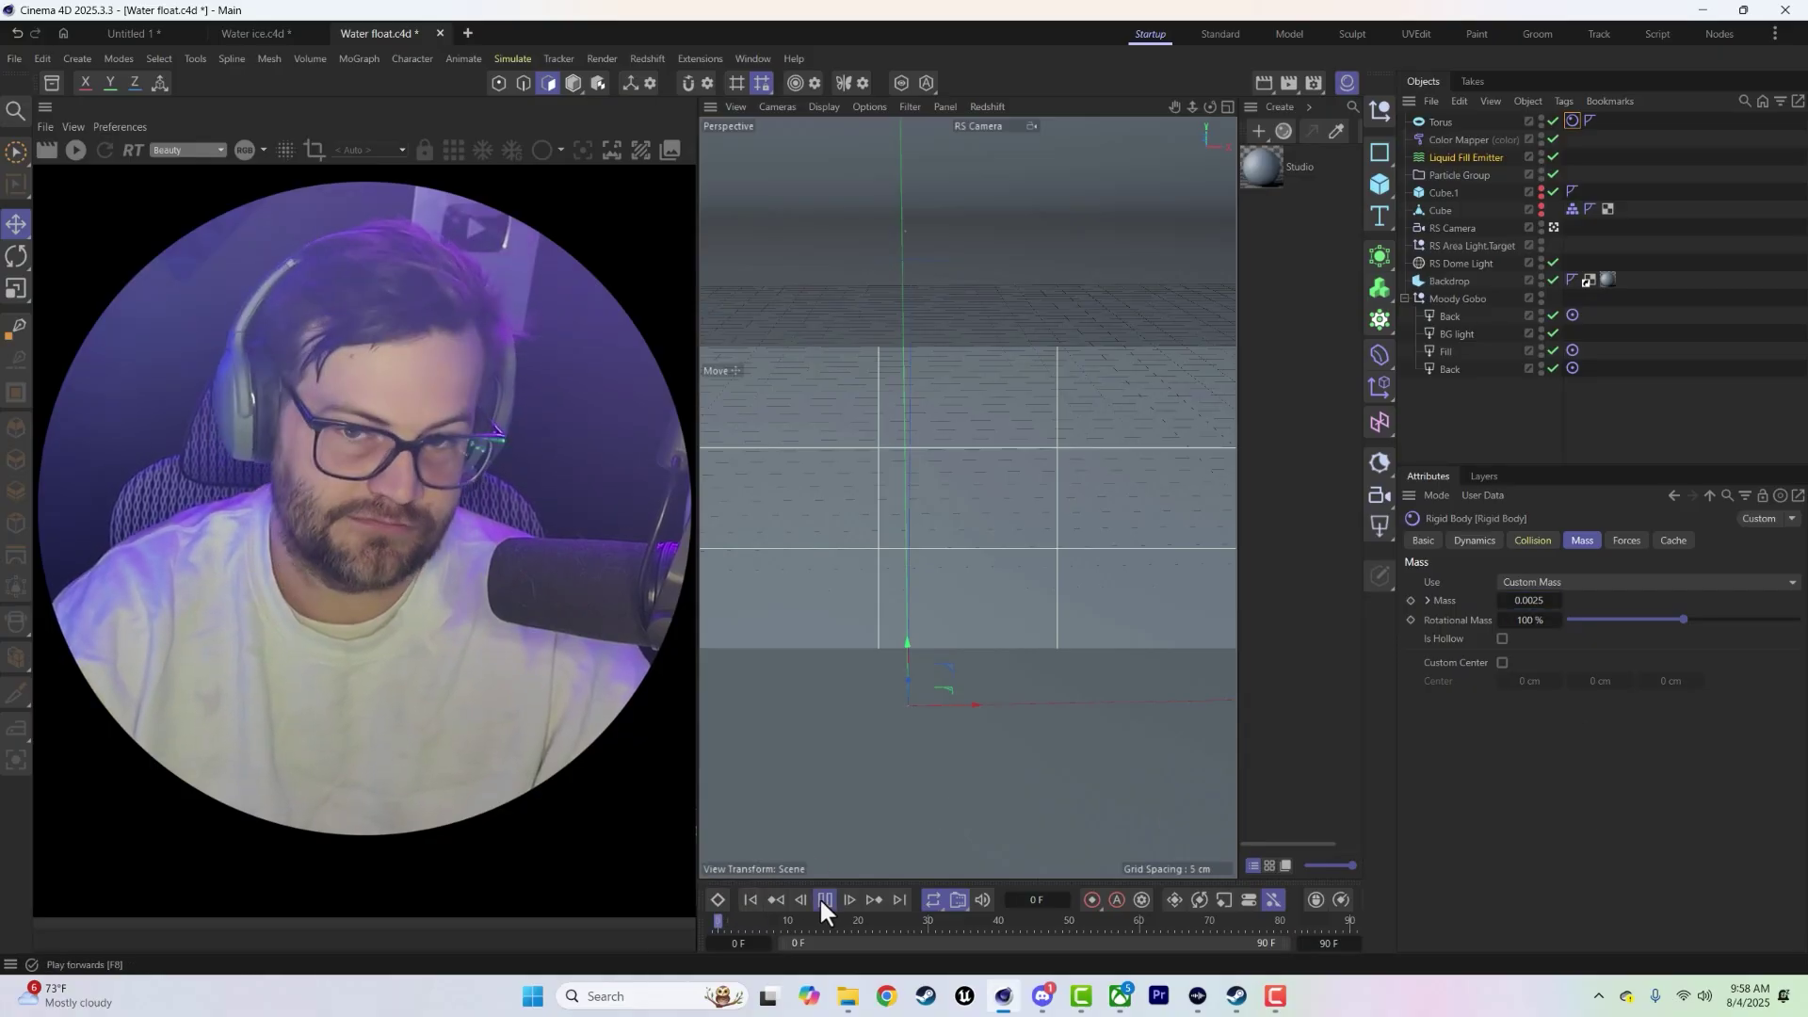
click(825, 900)
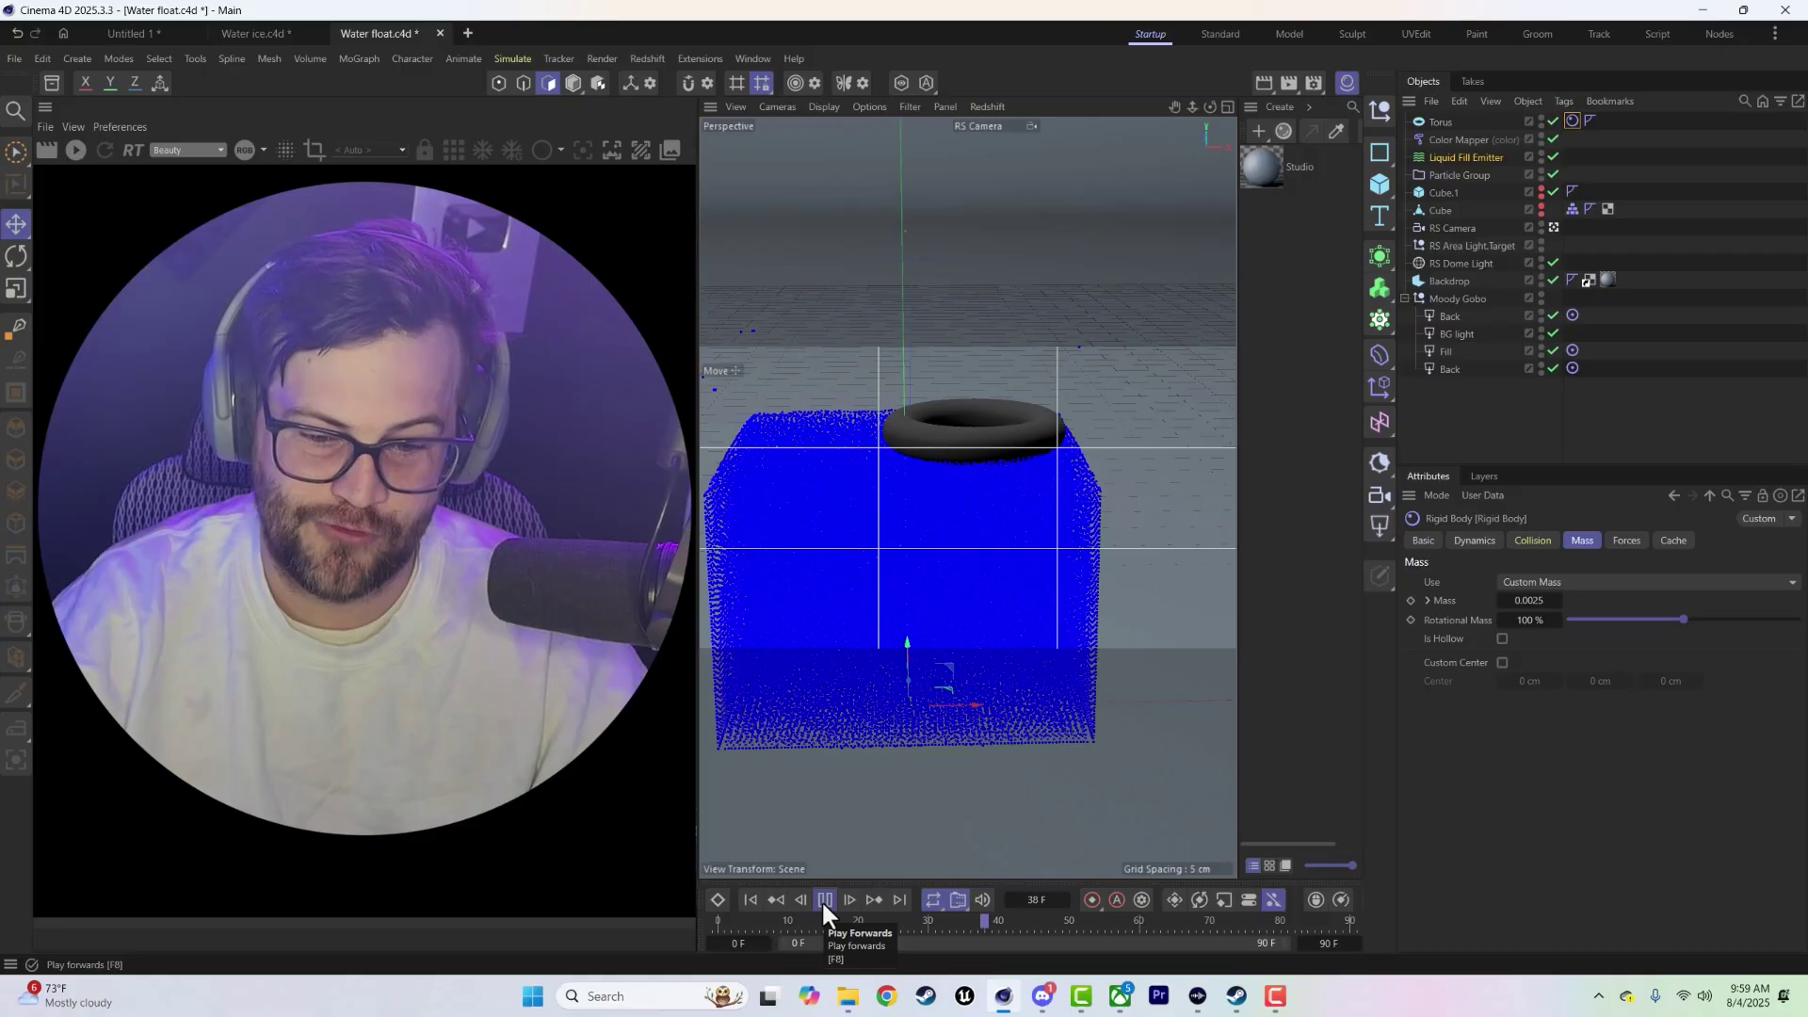
click(824, 910)
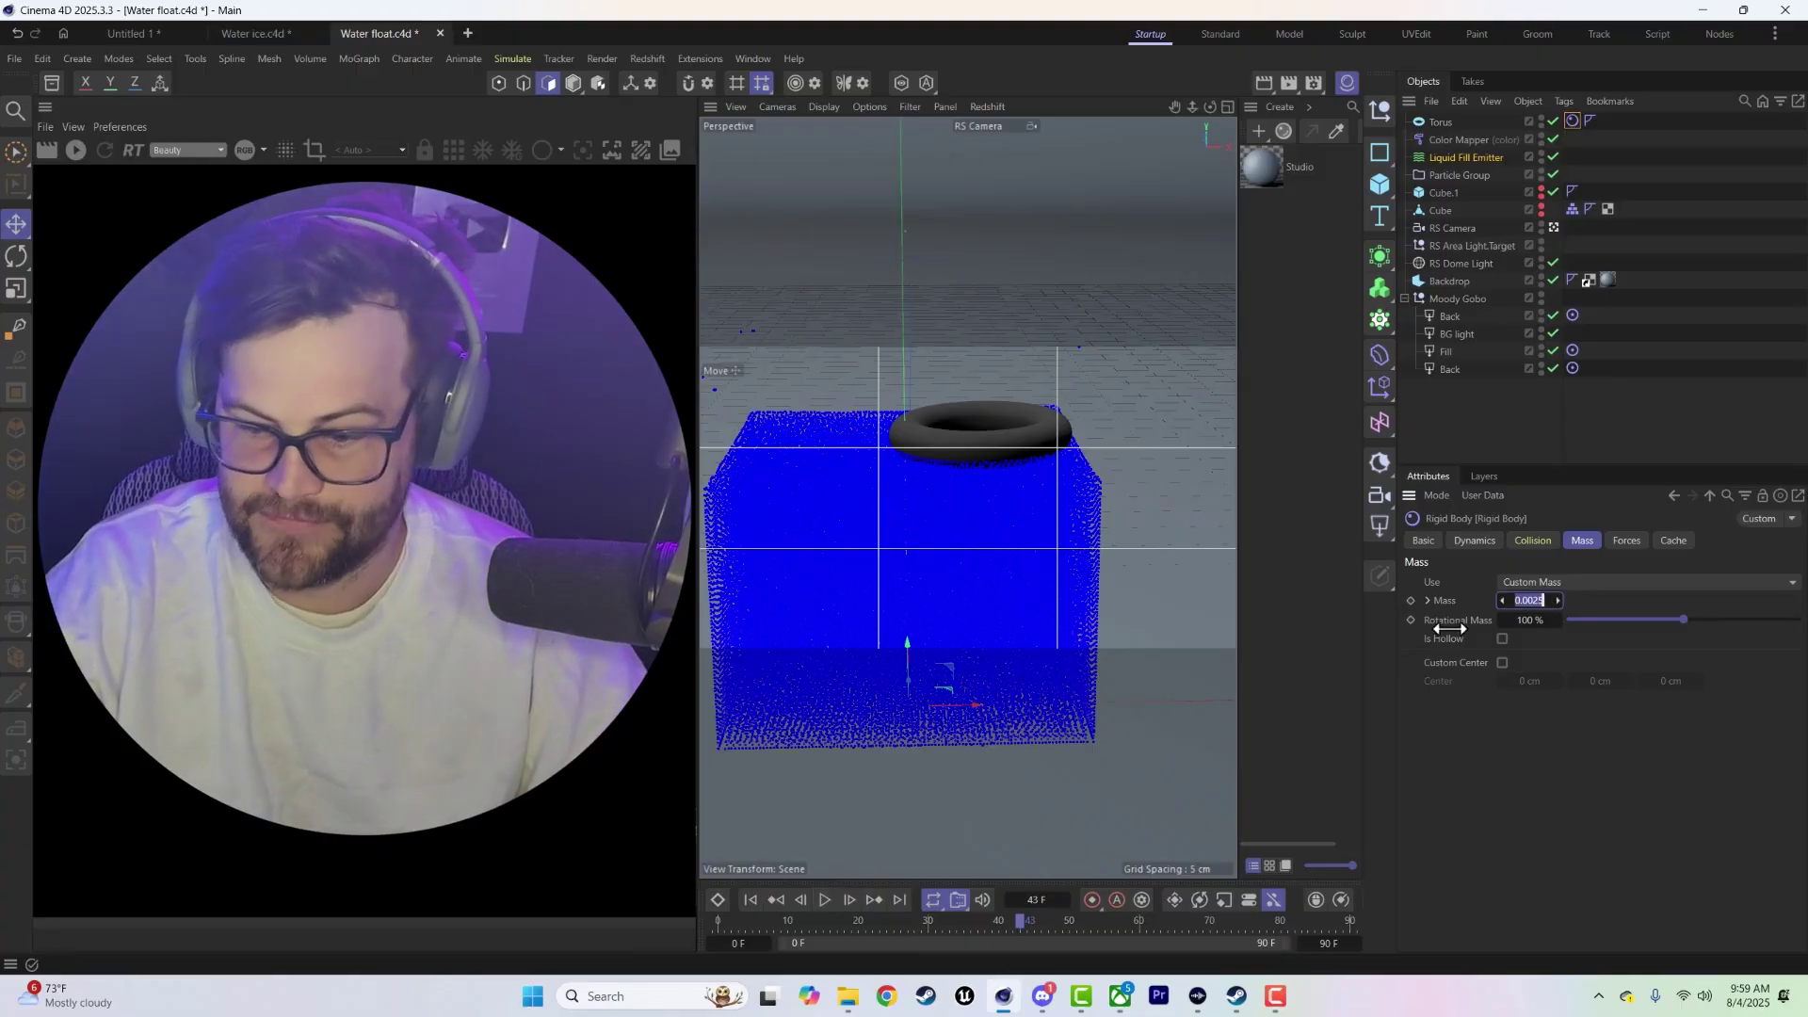
- Set the torus Custom Mass to 50 and run the simulation again
text(50)
key(Return)
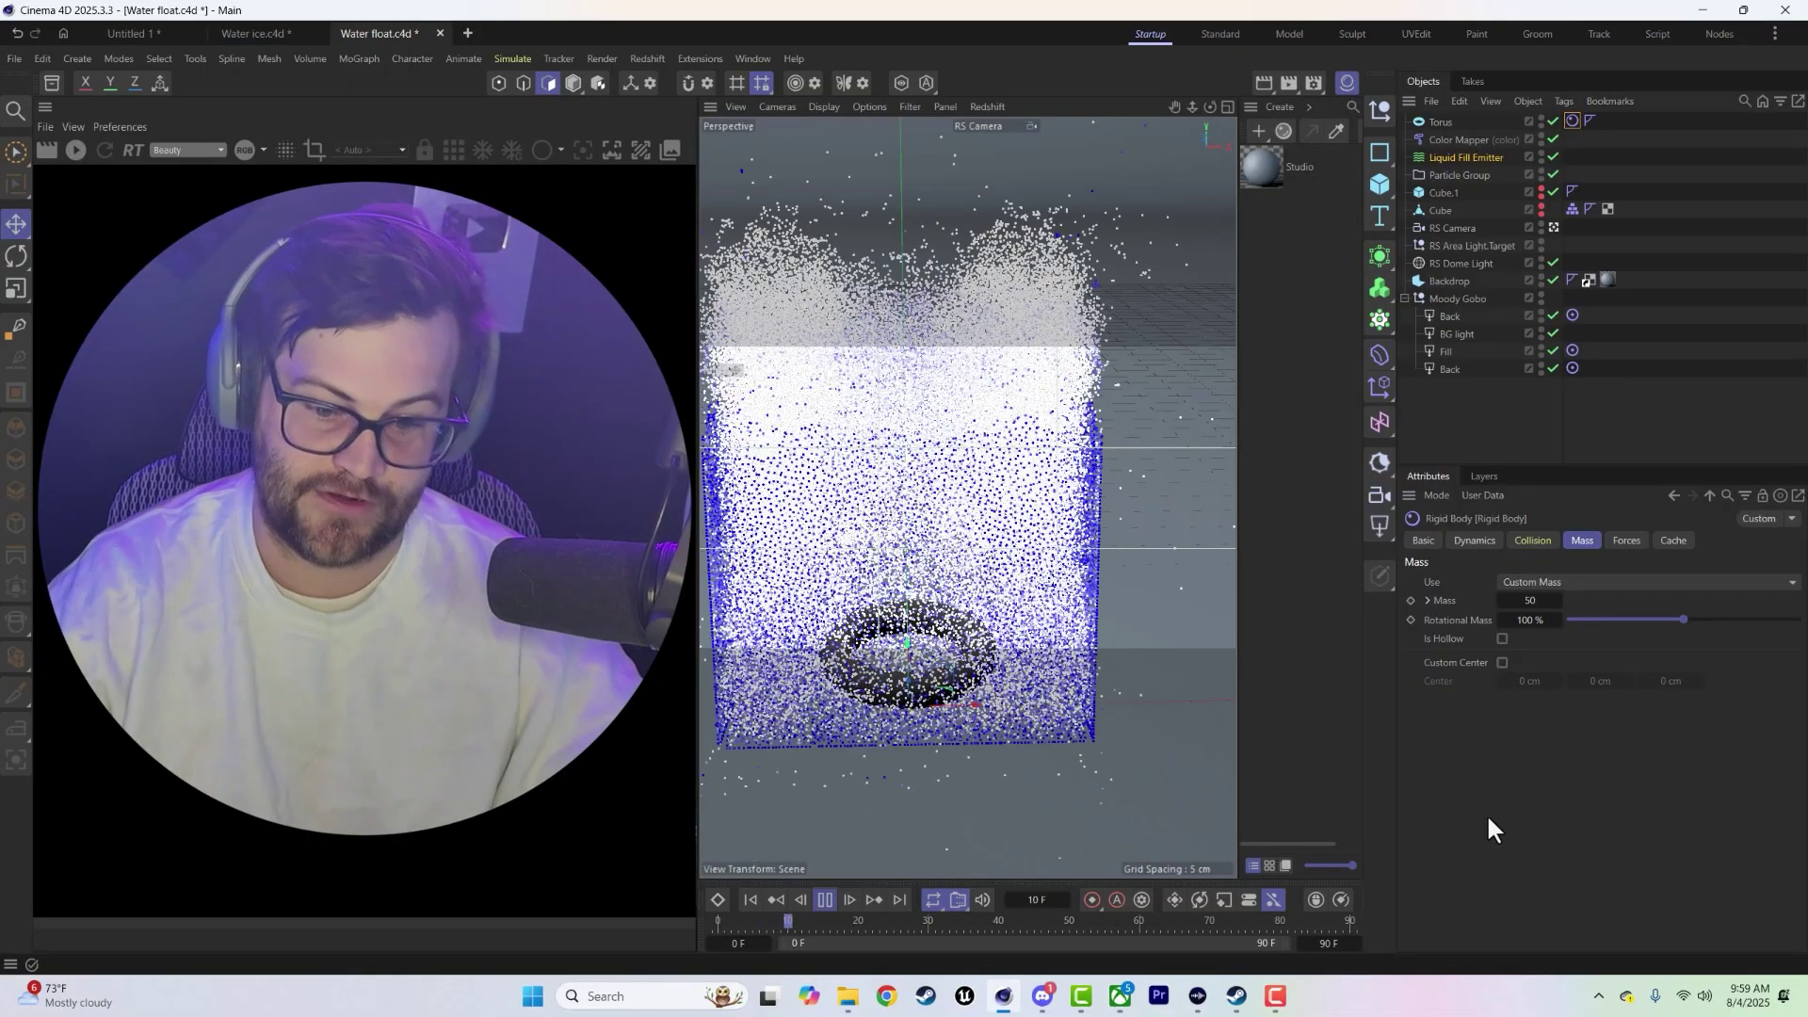
click(826, 899)
- Test the sphere at mass 0.001, then clear its Rigid Body mass value for a new test
click(750, 902)
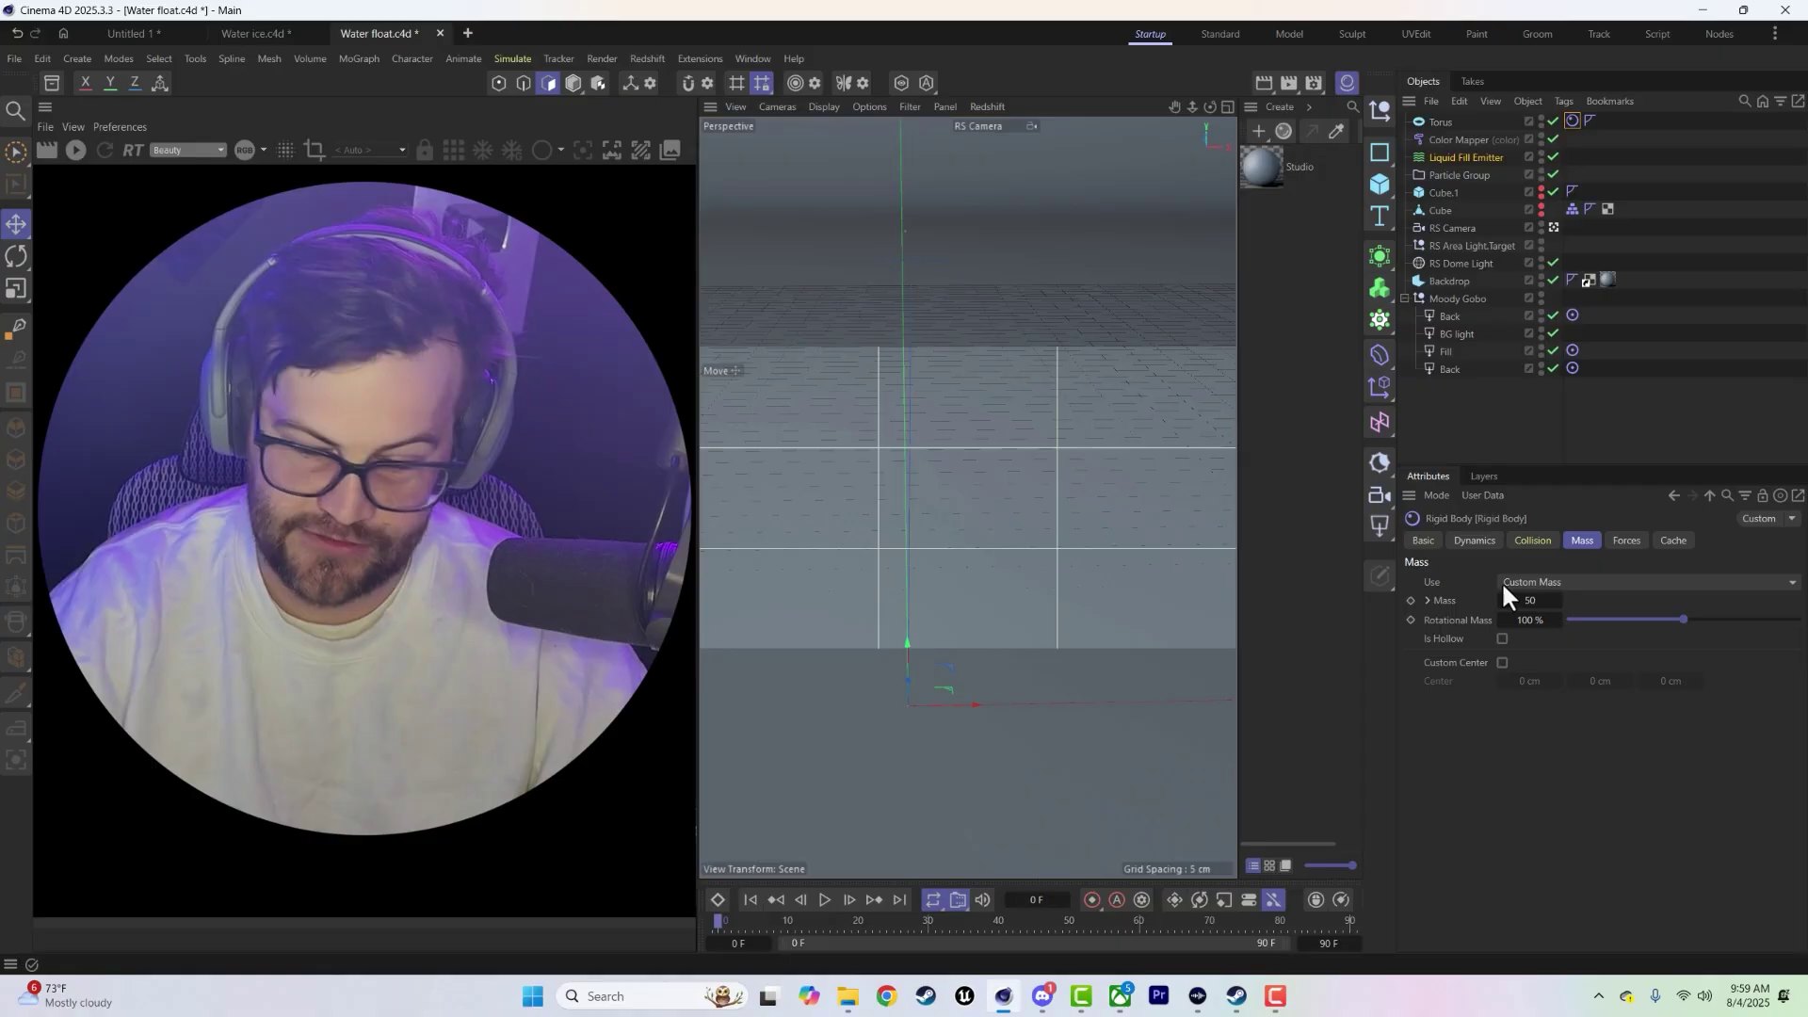
click(826, 899)
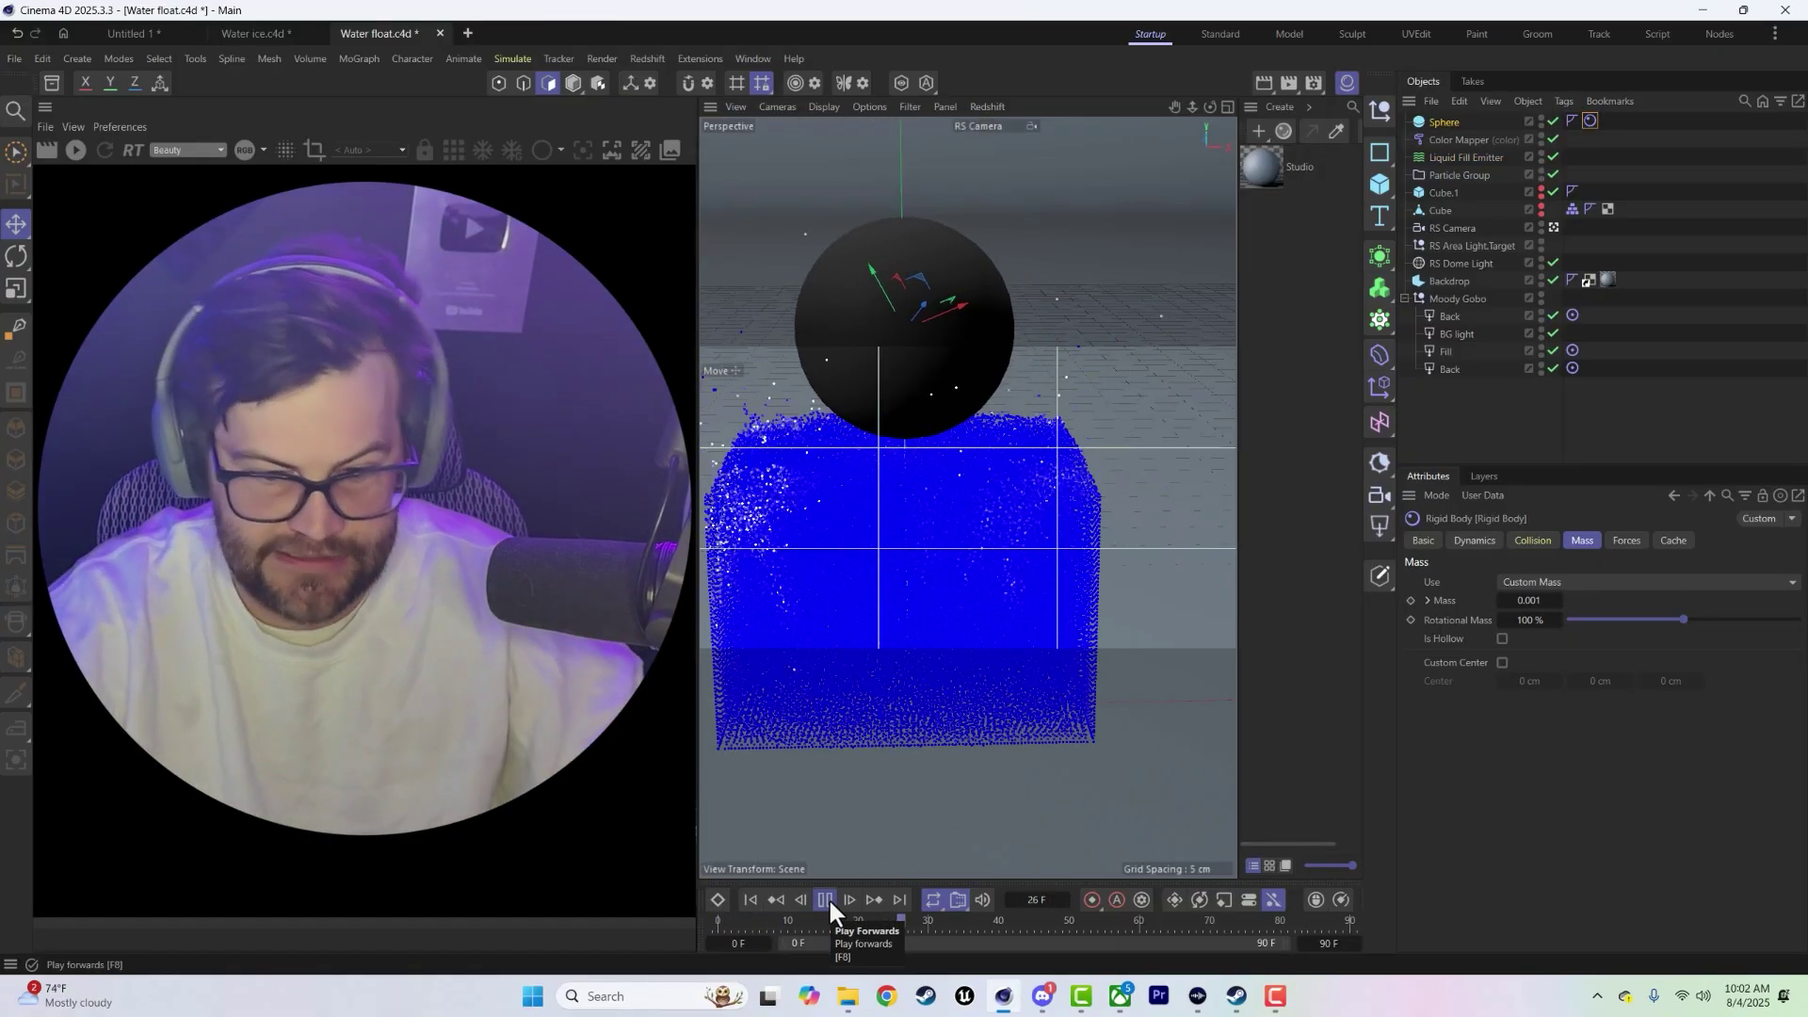
key(F8)
key(shift+f)
key(t)
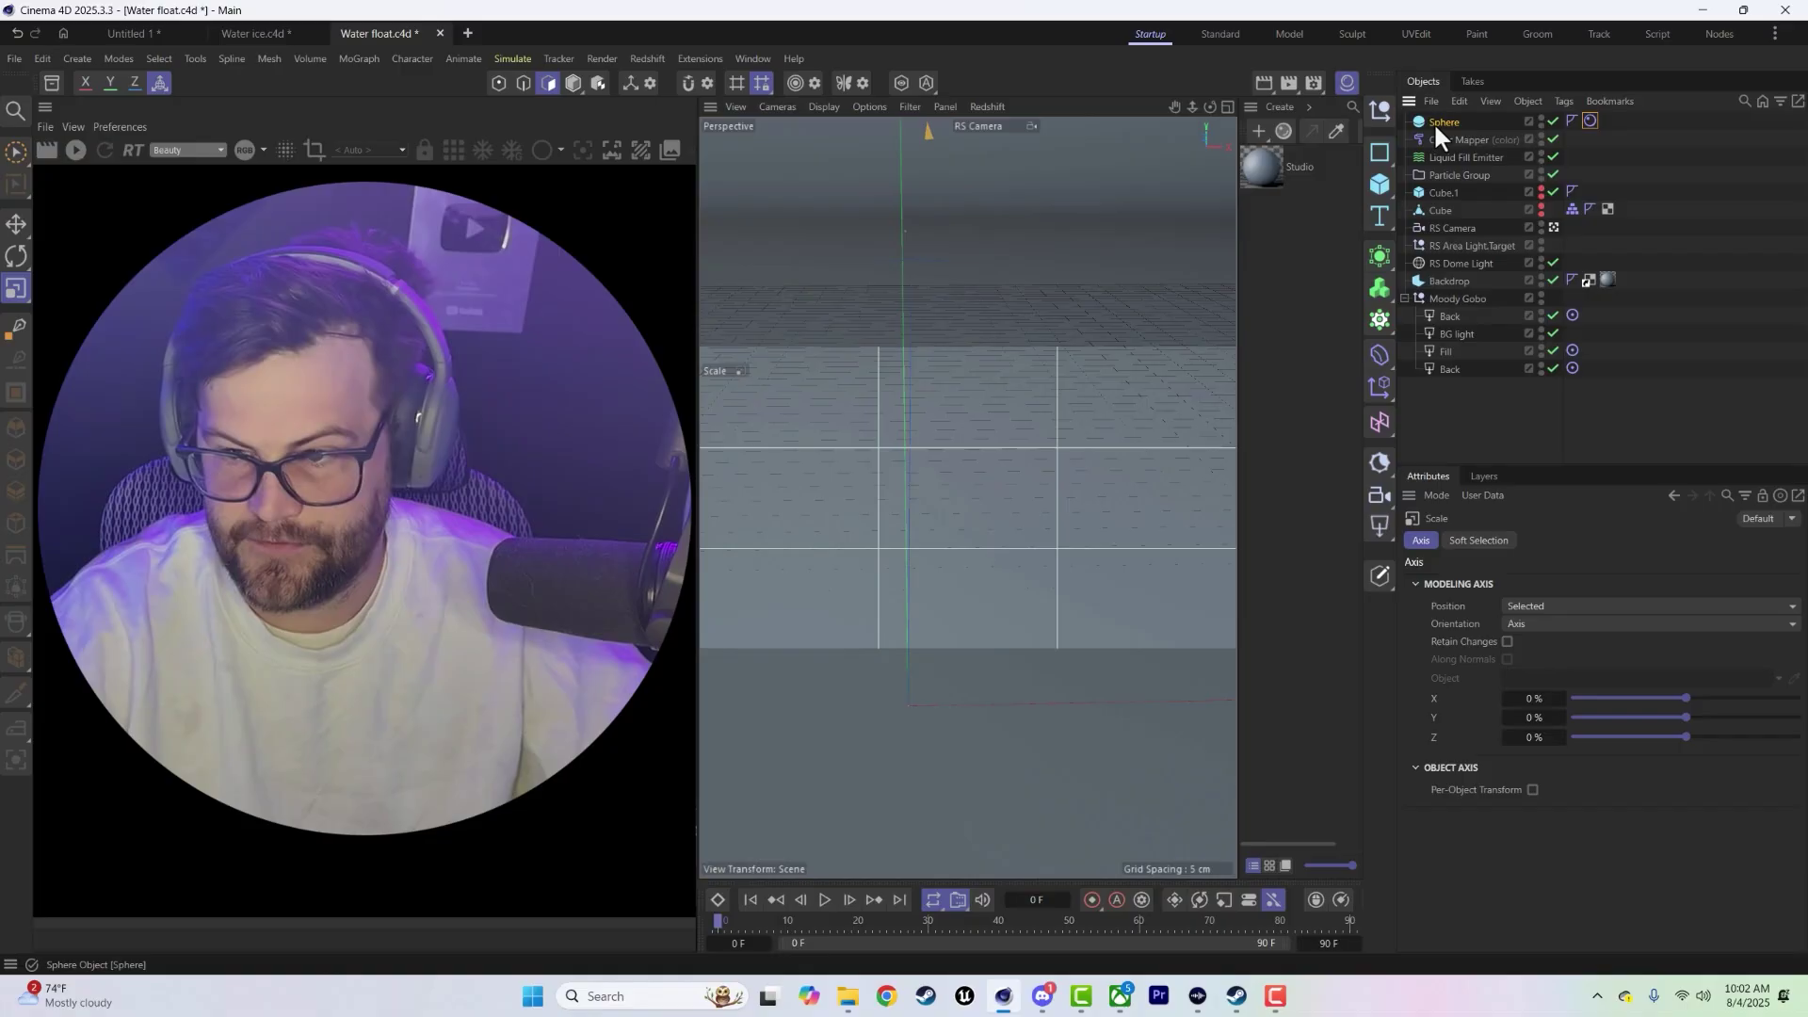
click(1589, 121)
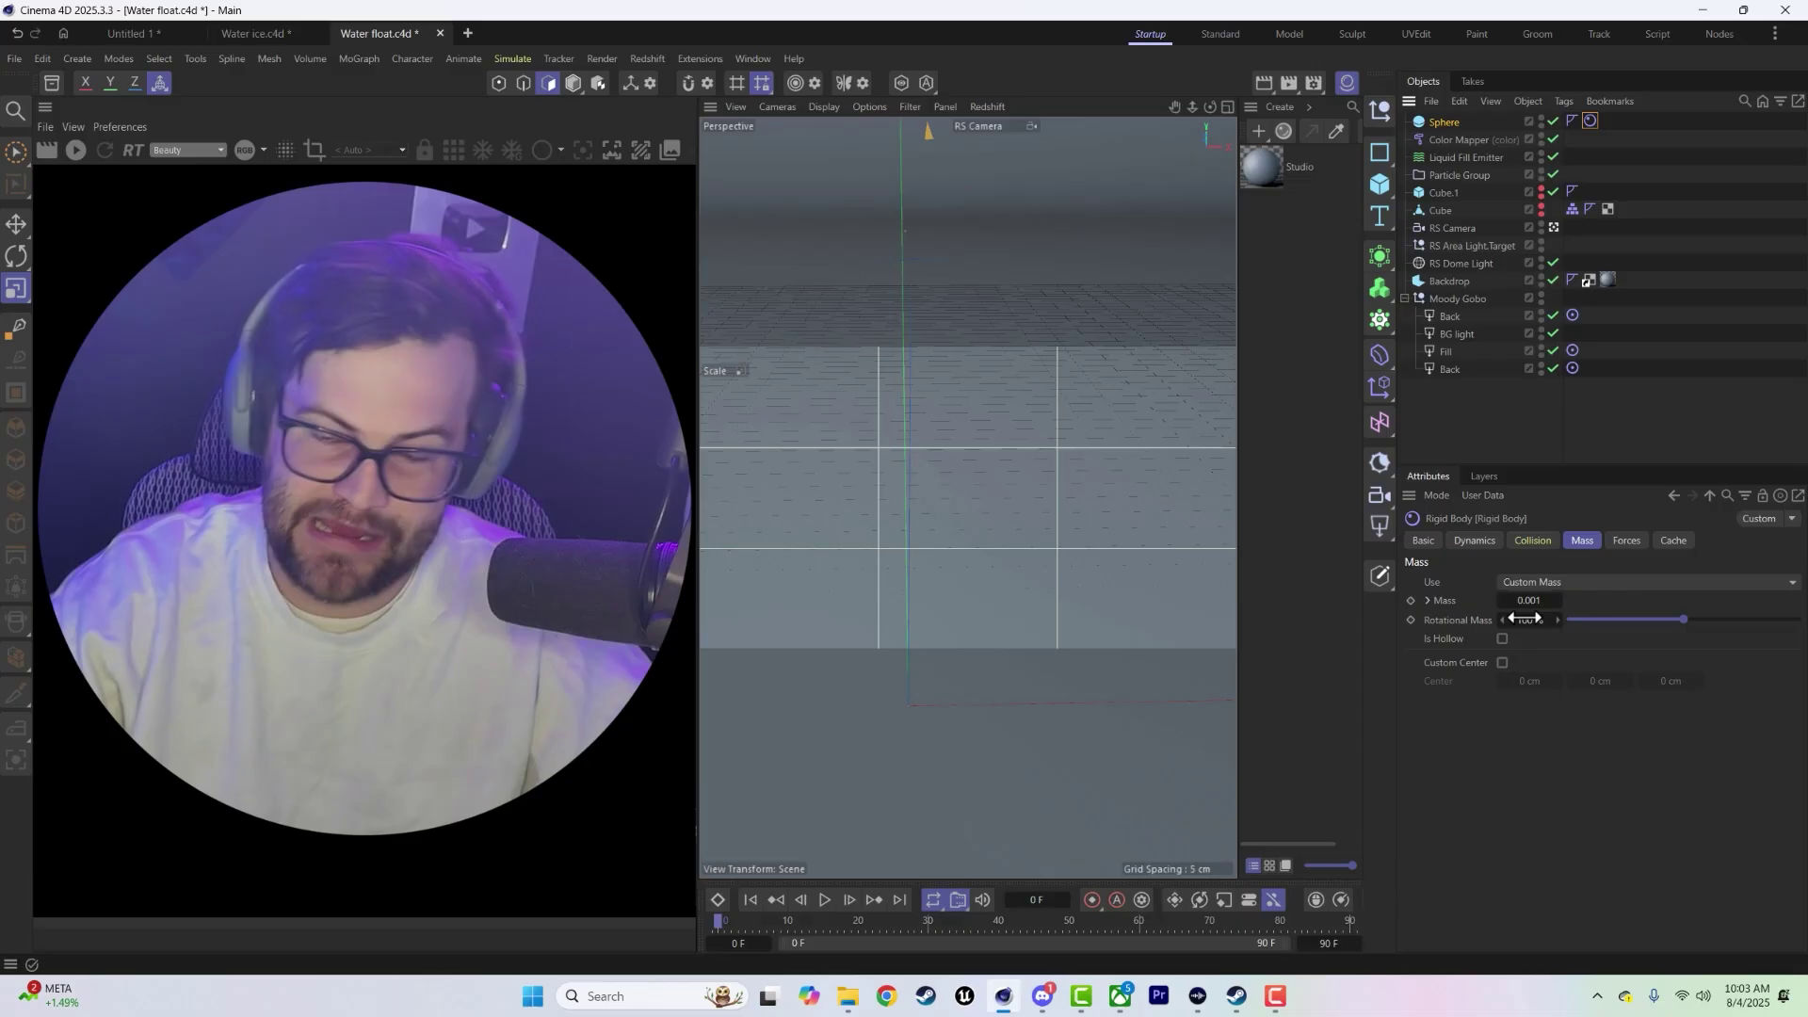
key(BackSpace)
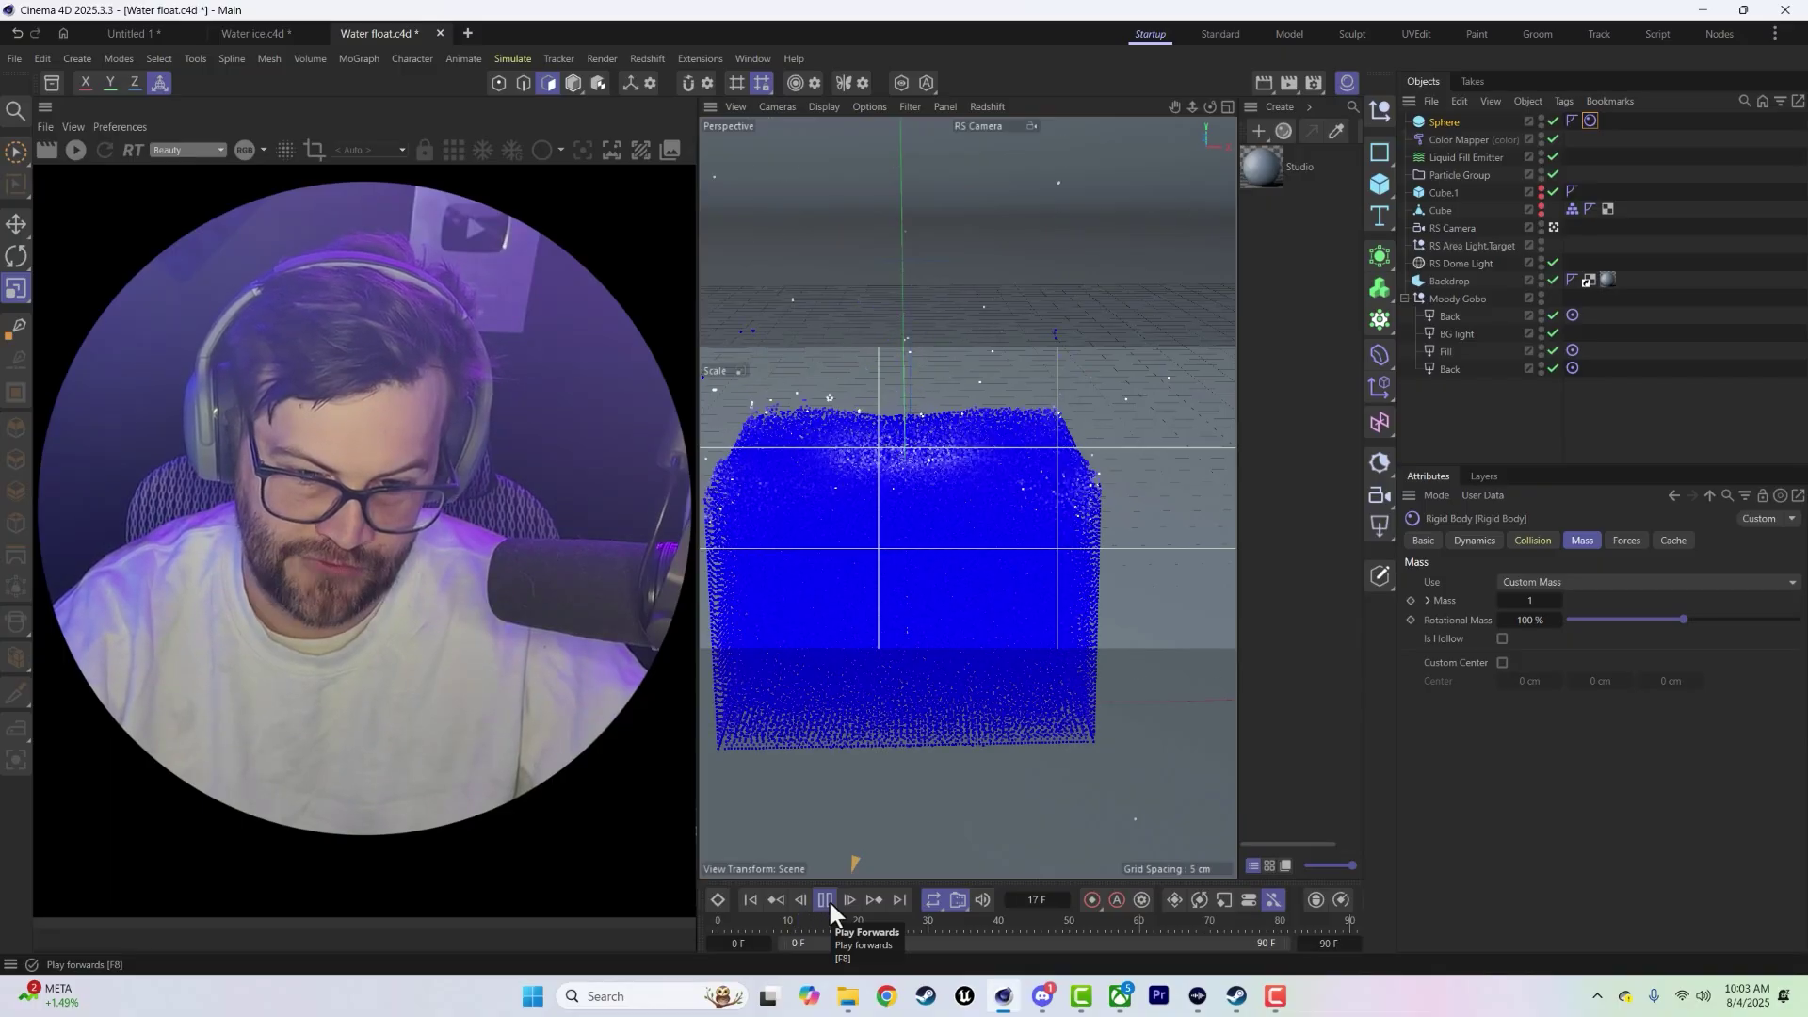
- Rerun the simulation with the sphere at mass 0.1 and rewind to frame 0
click(828, 904)
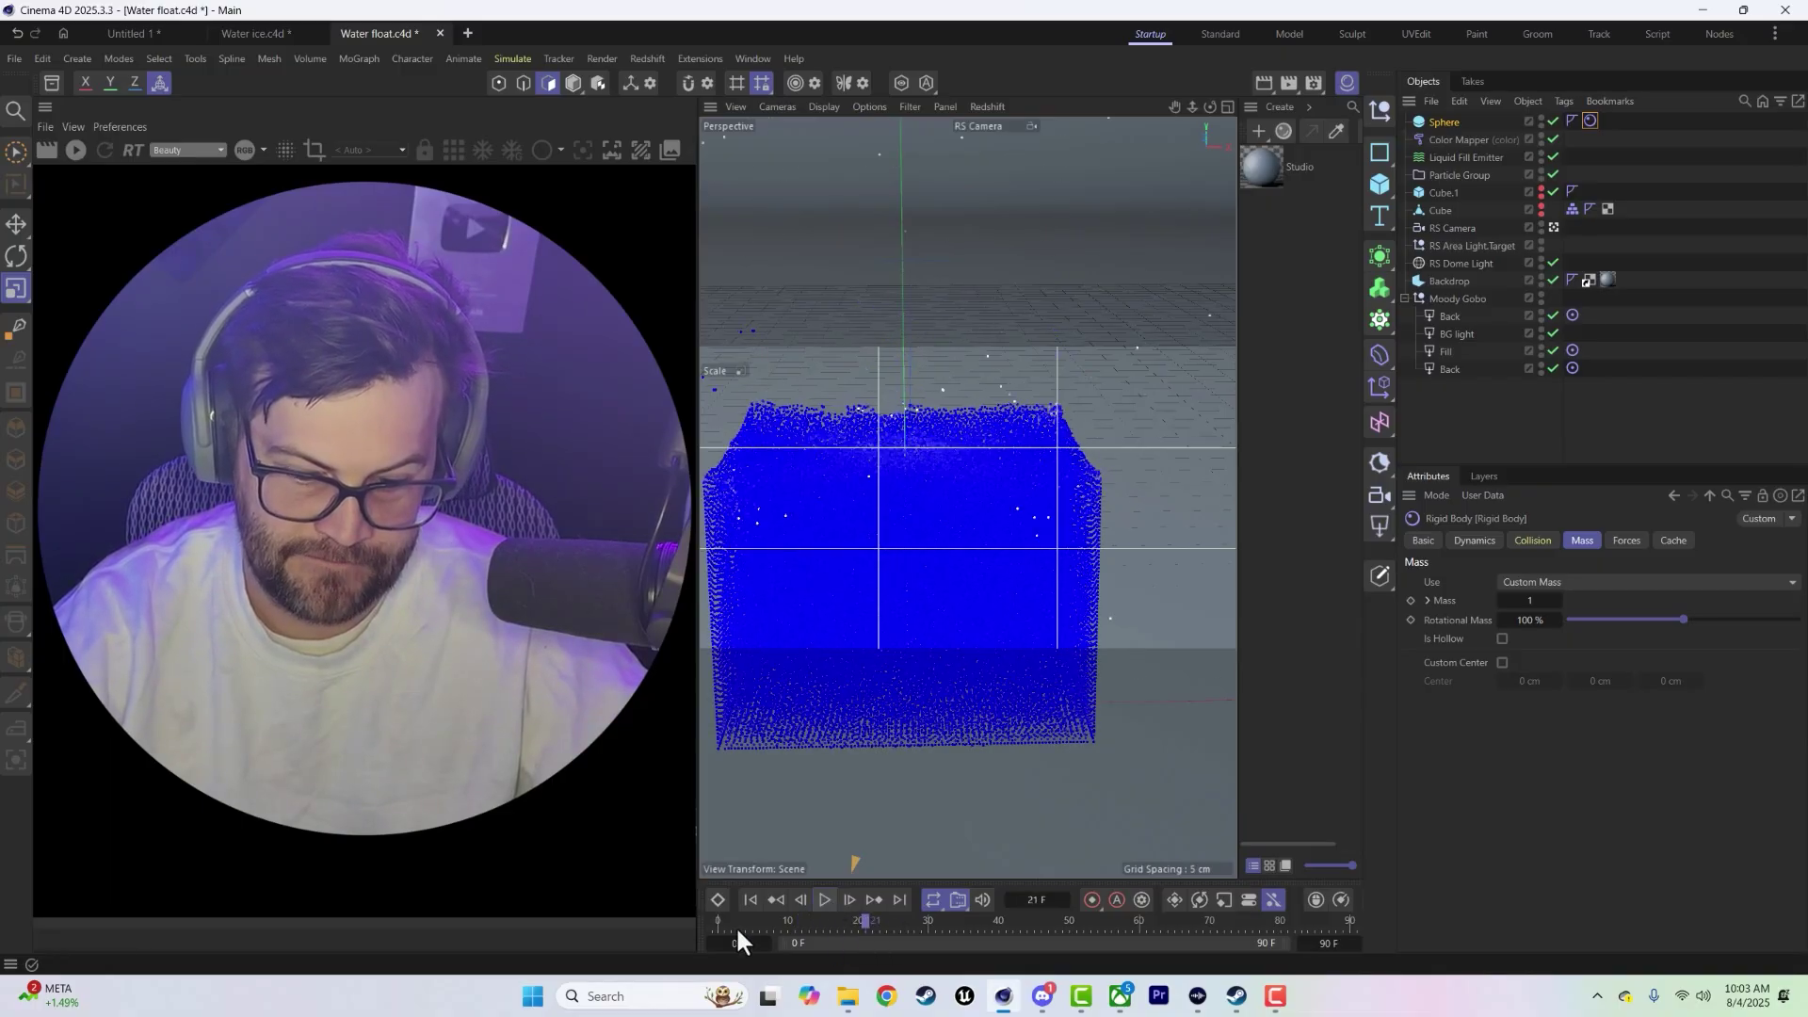
click(751, 900)
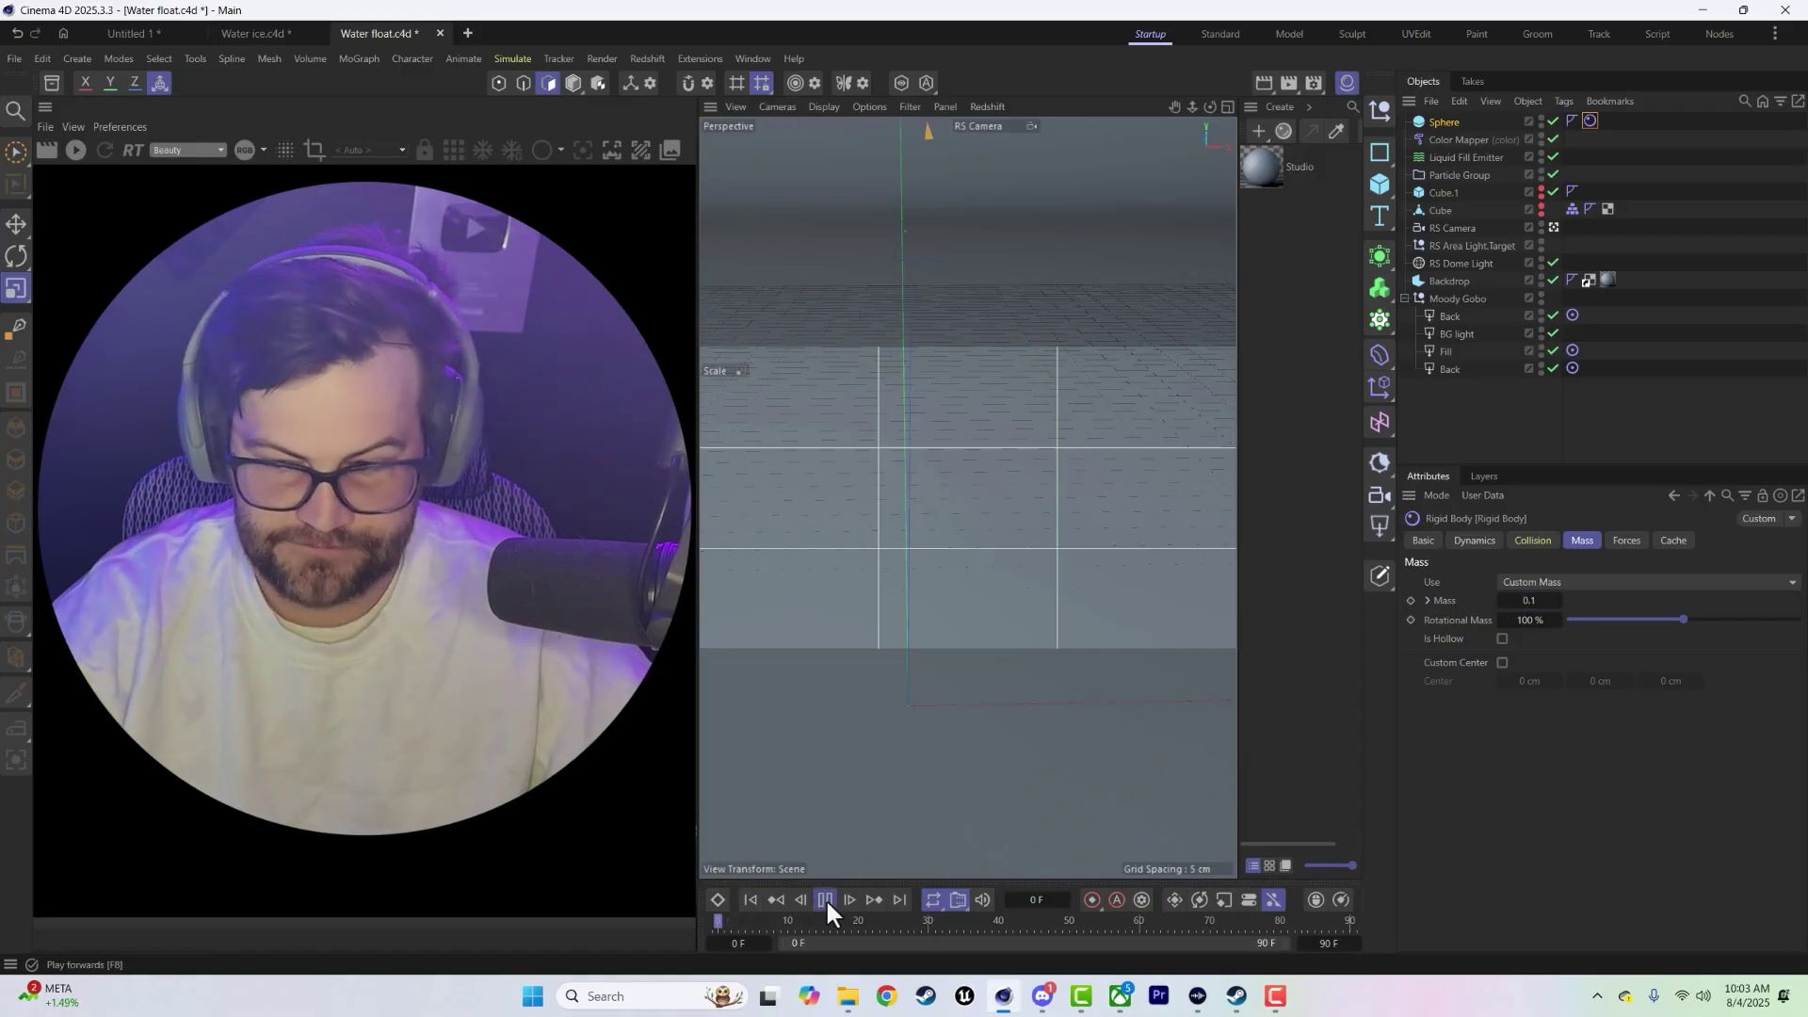
click(827, 901)
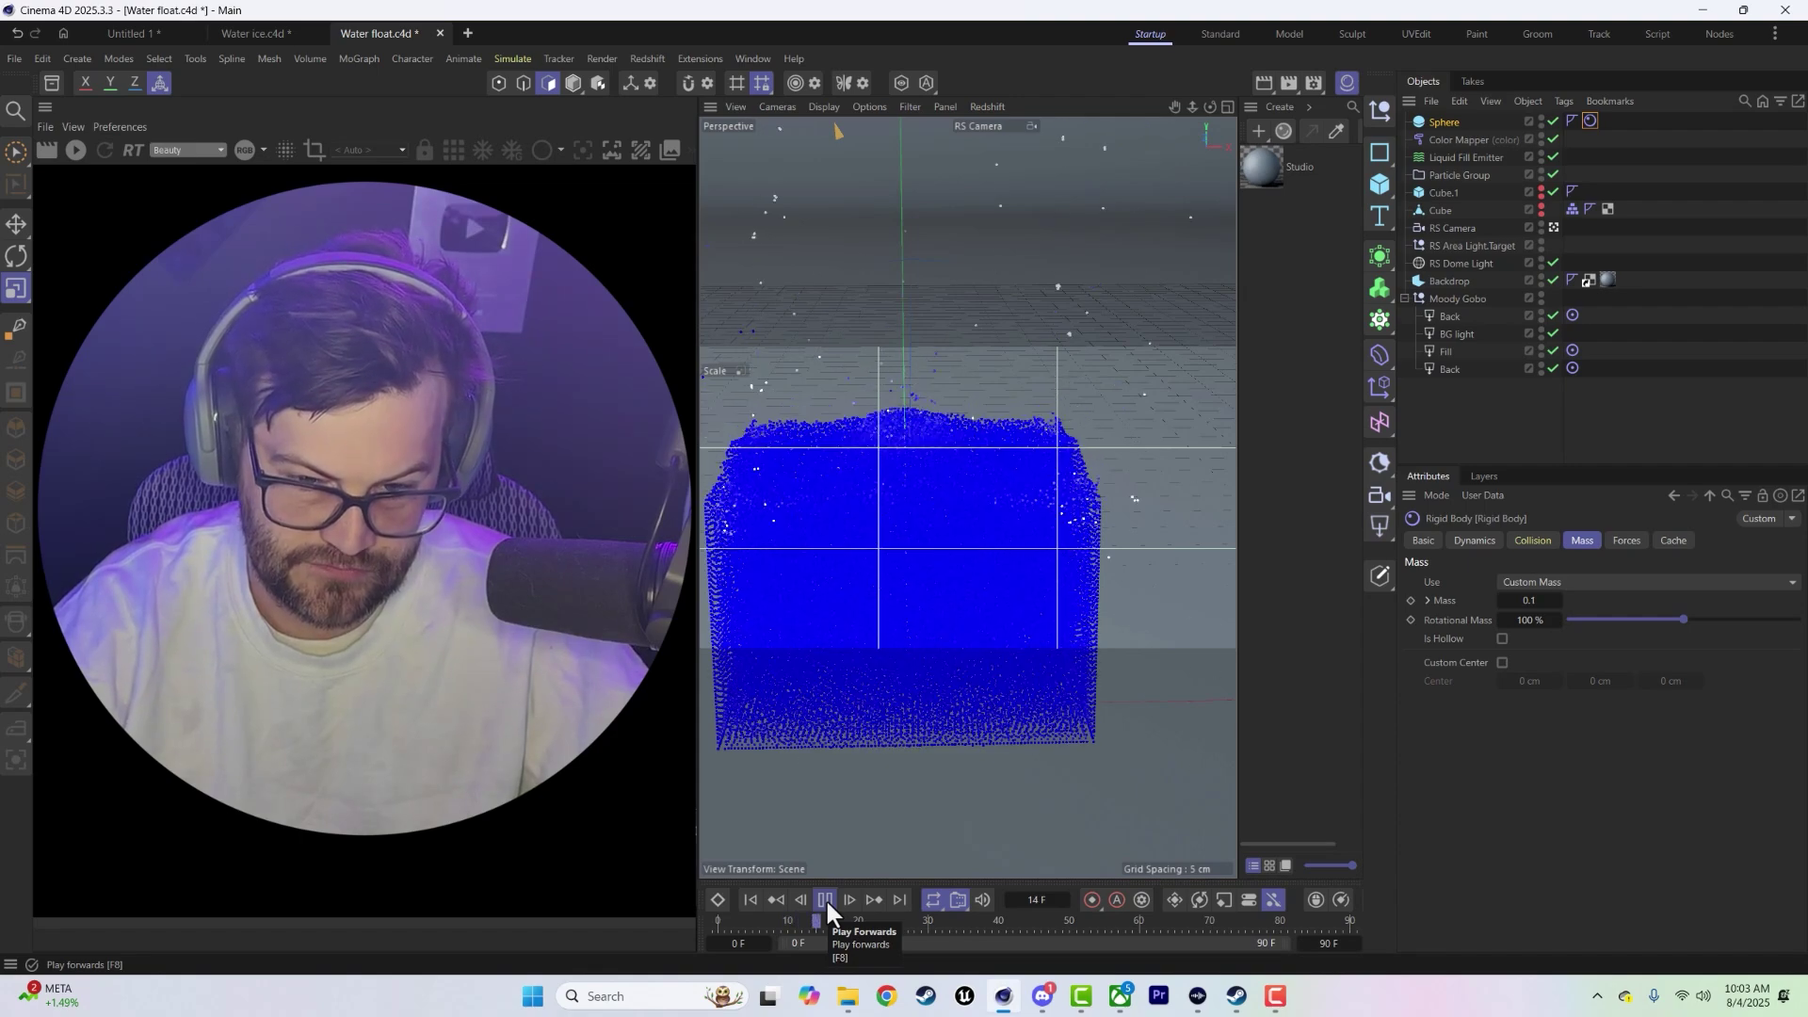
click(825, 903)
click(749, 902)
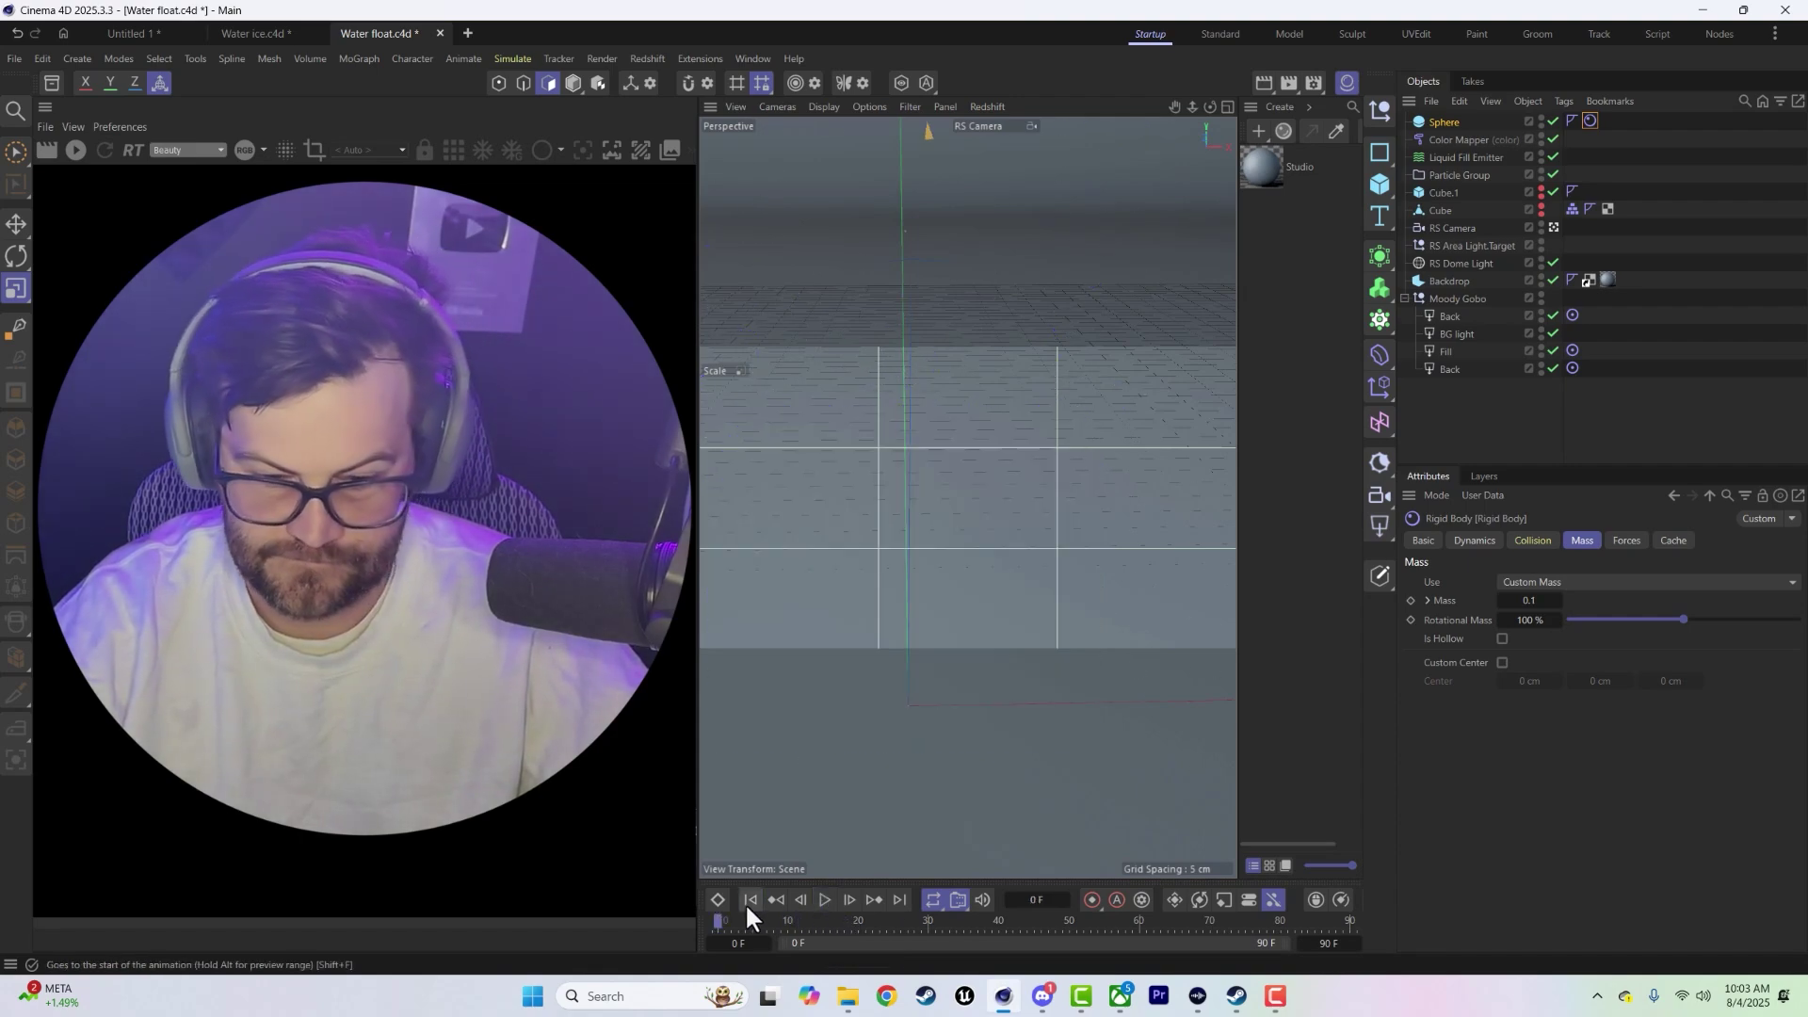
- Set the Liquid Fill Emitter's collision Friction to 112.11 and Stickiness to 22.4
click(1438, 122)
scroll(1120, 348, down, 3)
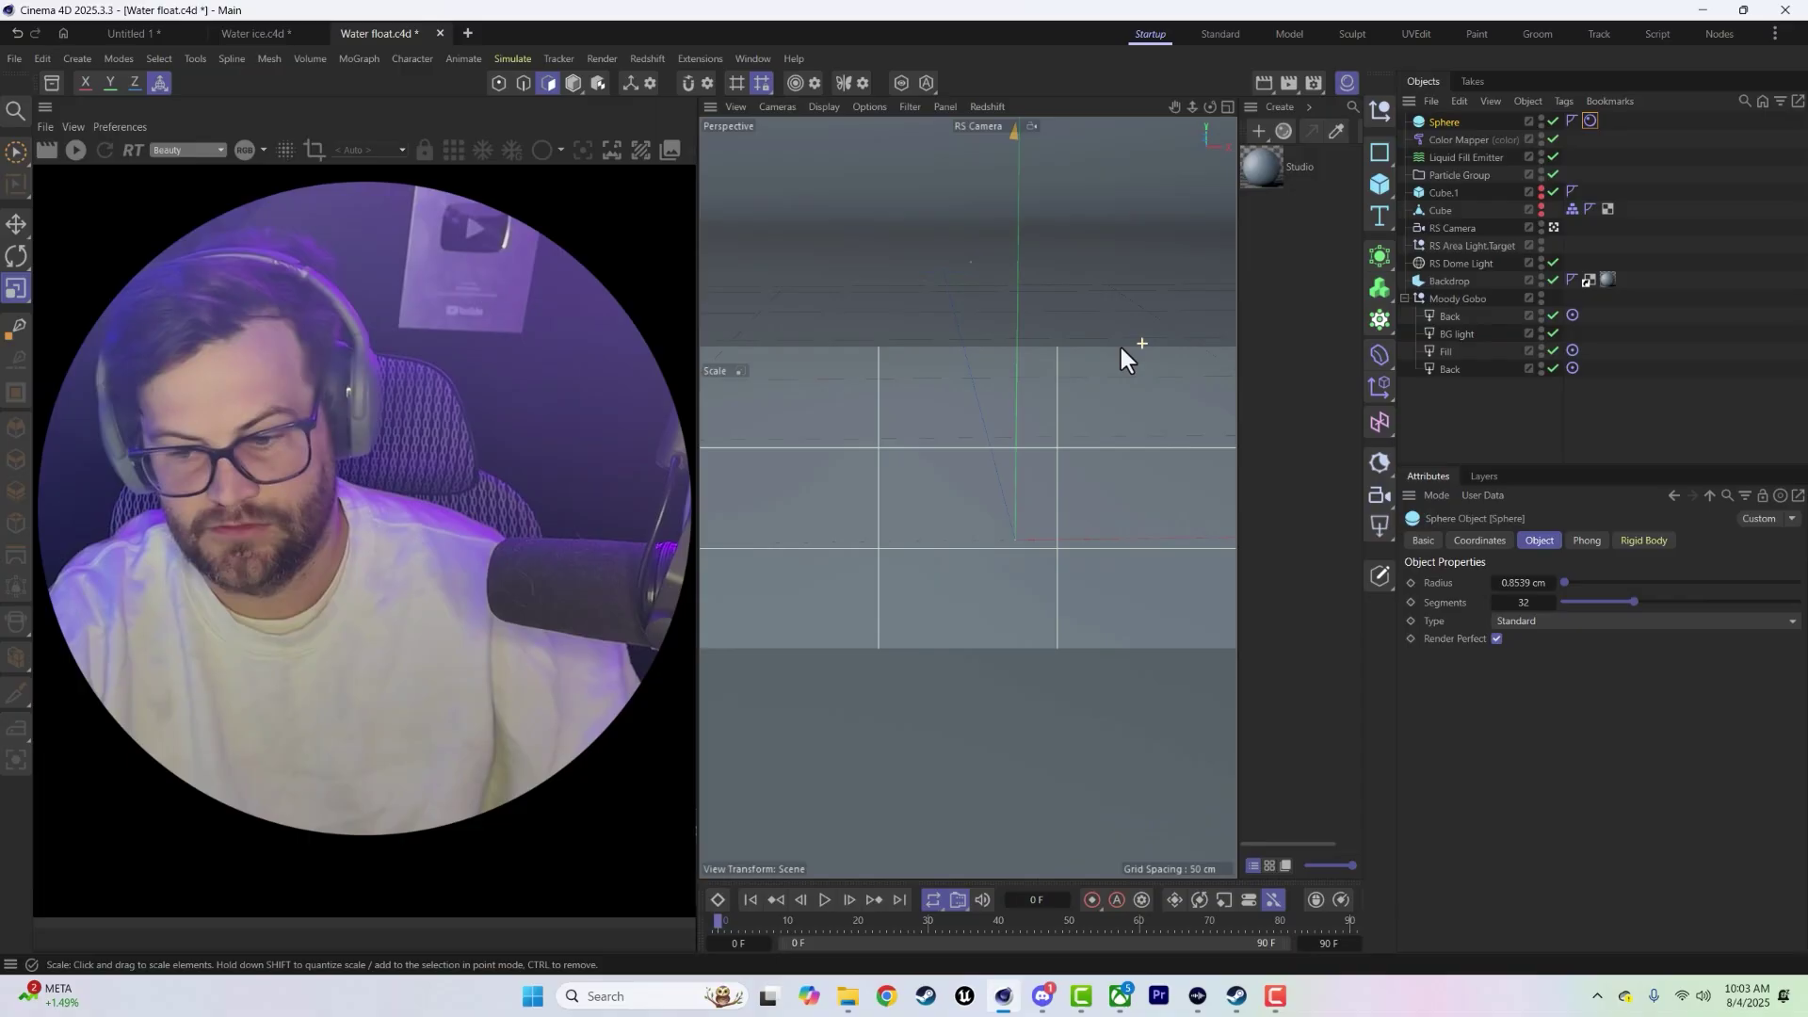
scroll(1093, 353, down, 2)
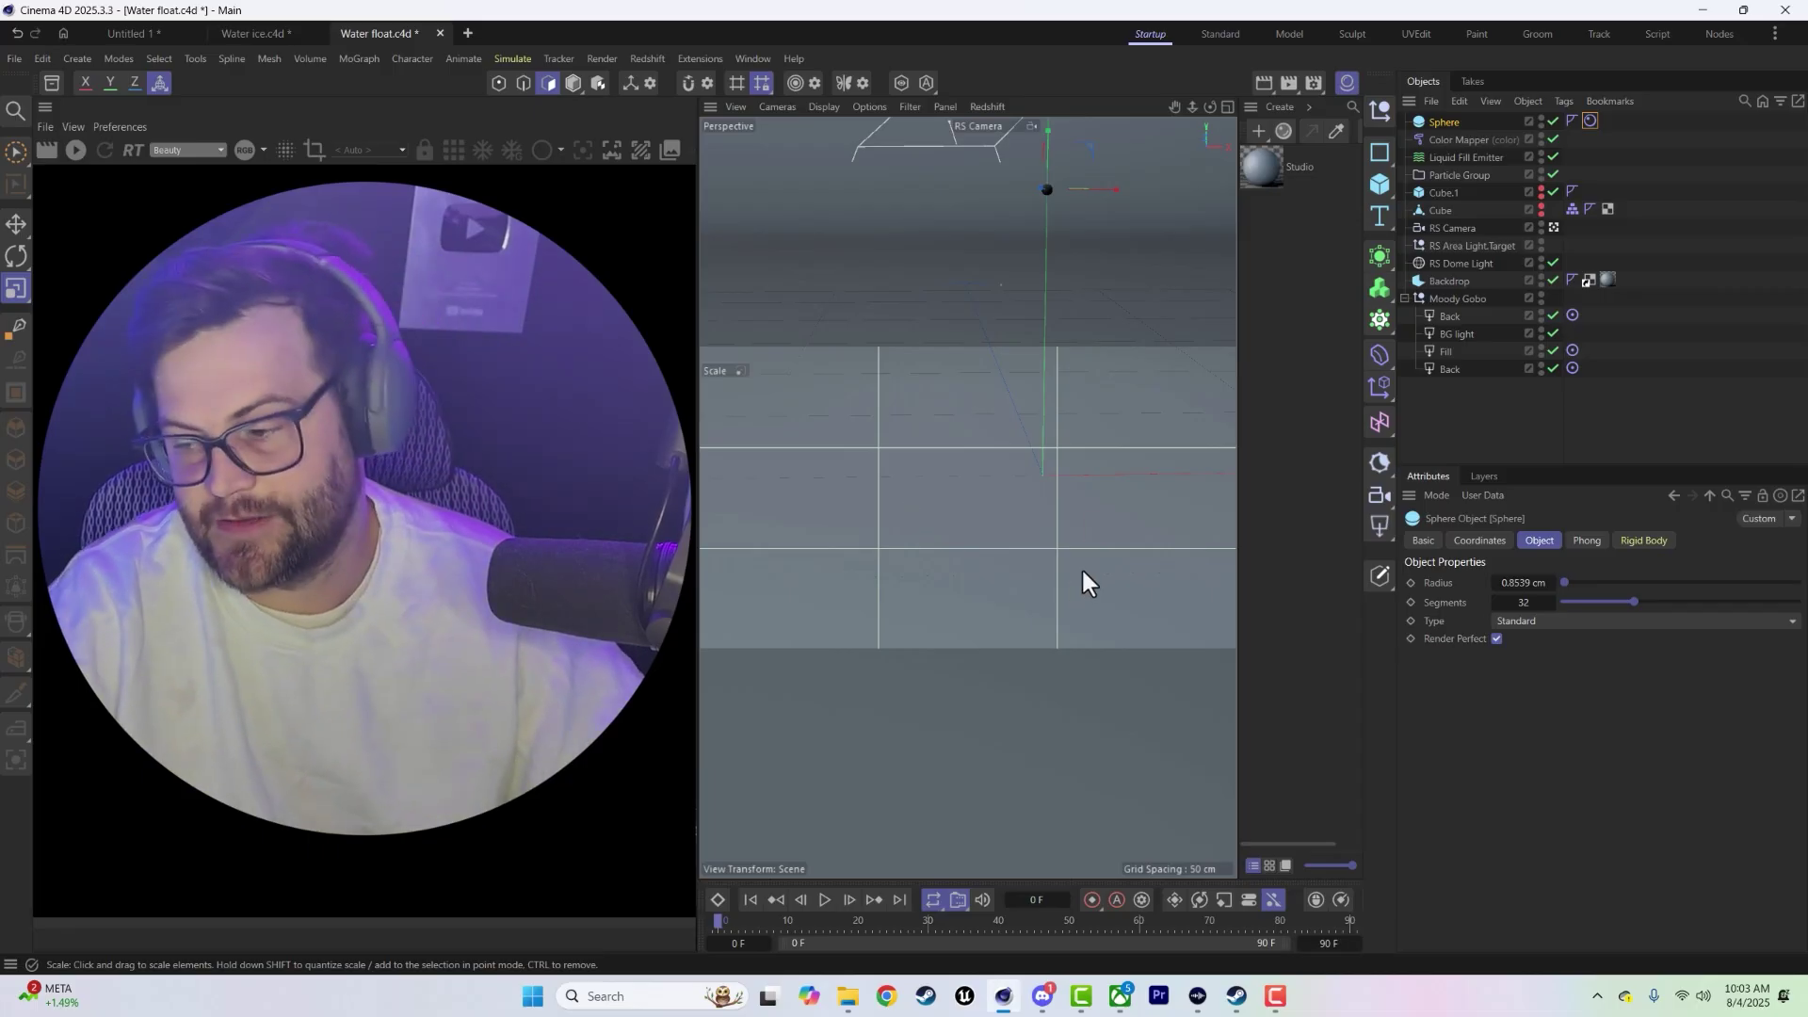
click(1462, 160)
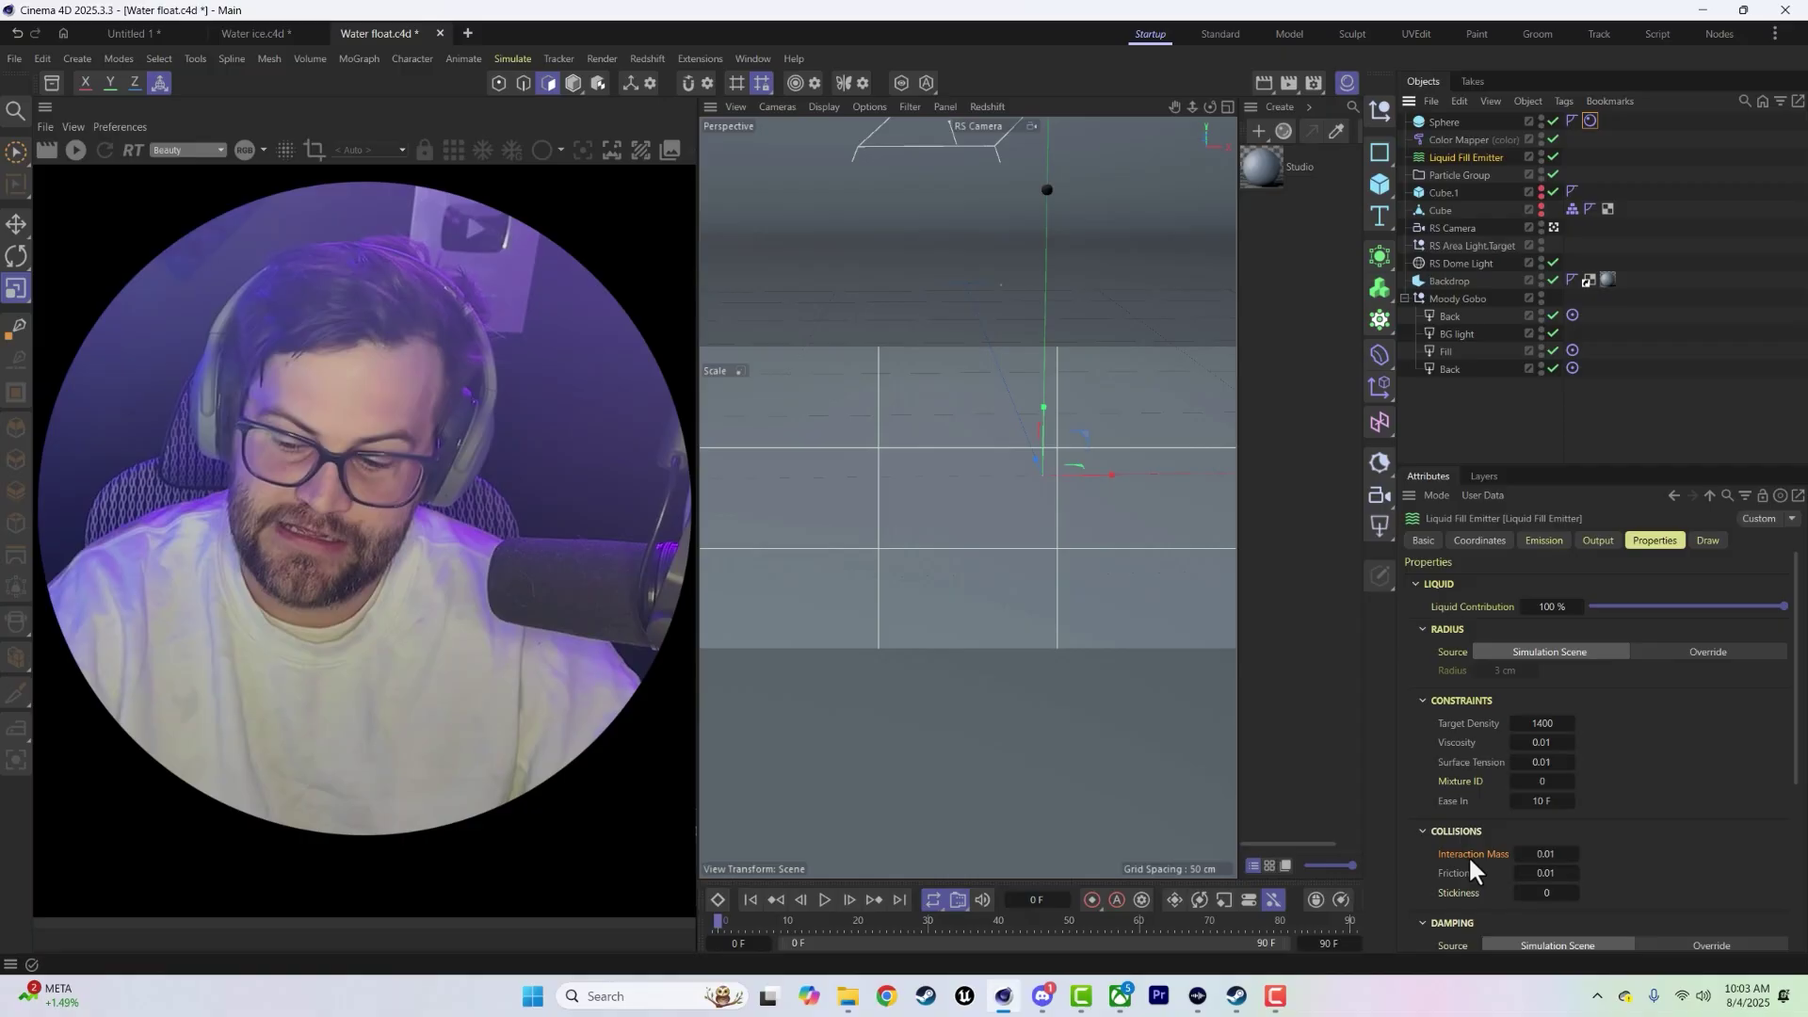
click(1544, 873)
text(112.11)
key(Tab)
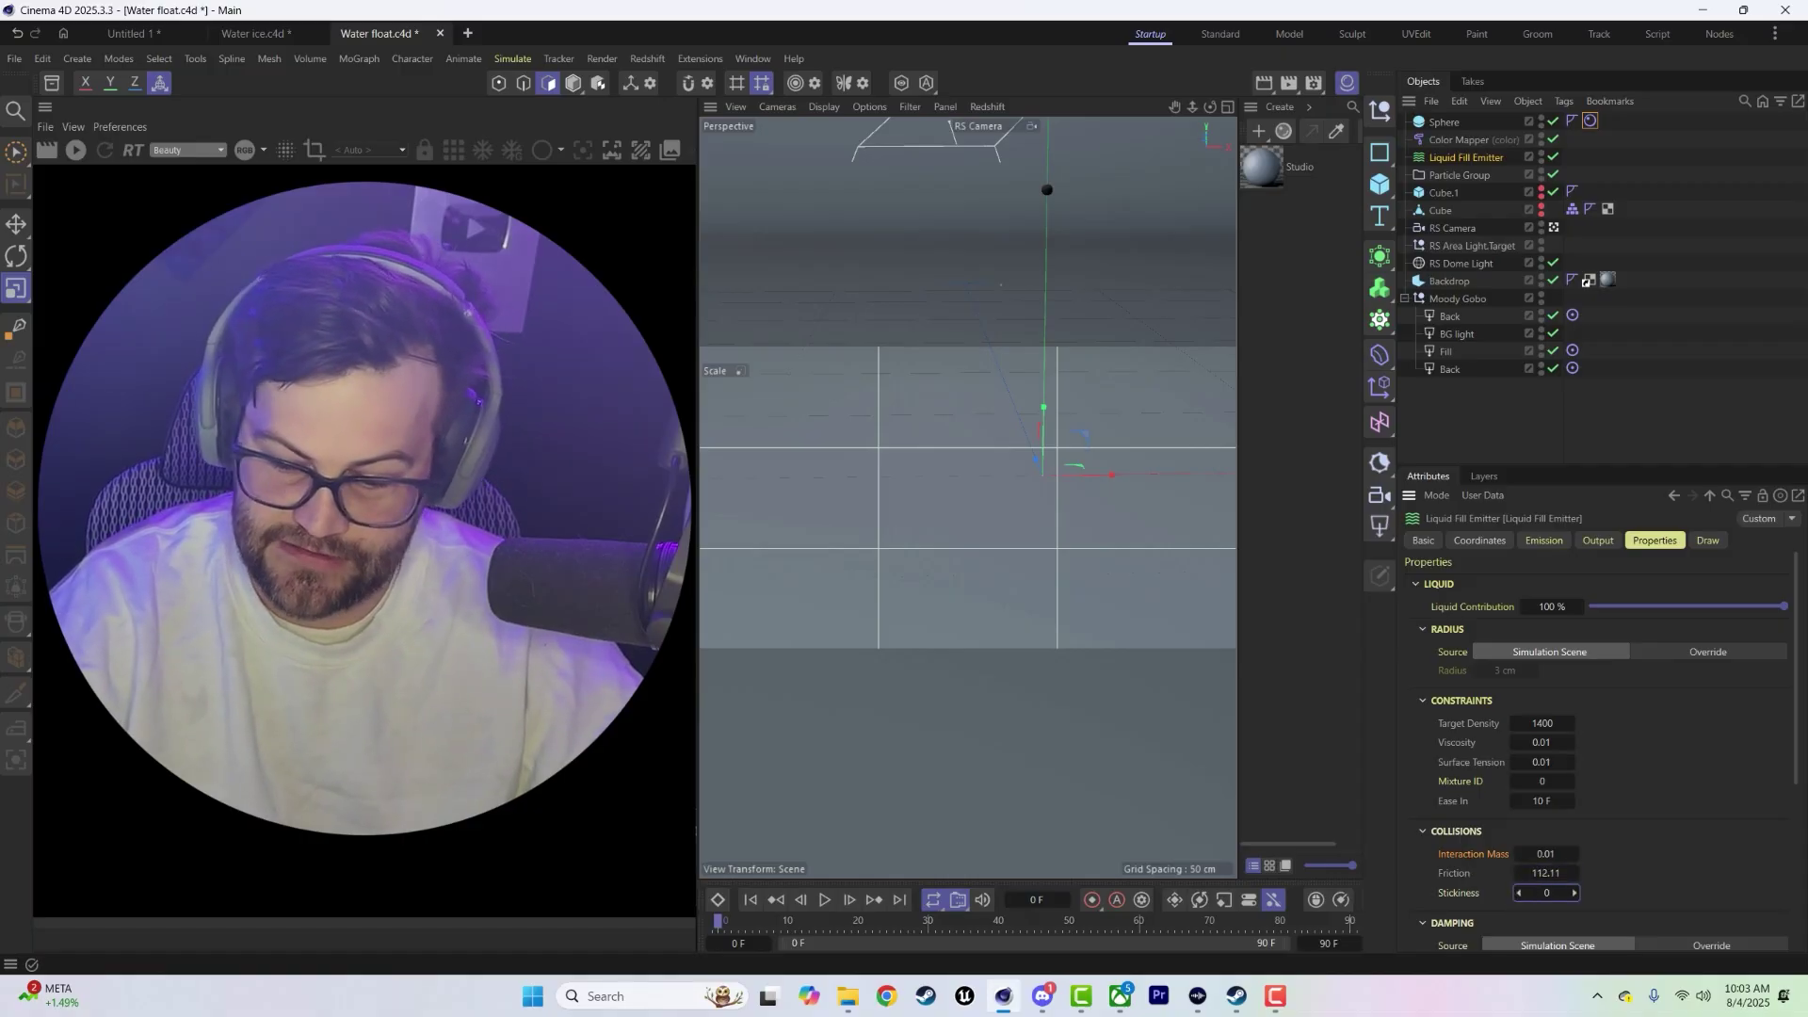
text(22.4)
key(Return)
- Run the sphere in the sticky liquid, look down into the cube, and reopen its rigid-body mass
click(824, 899)
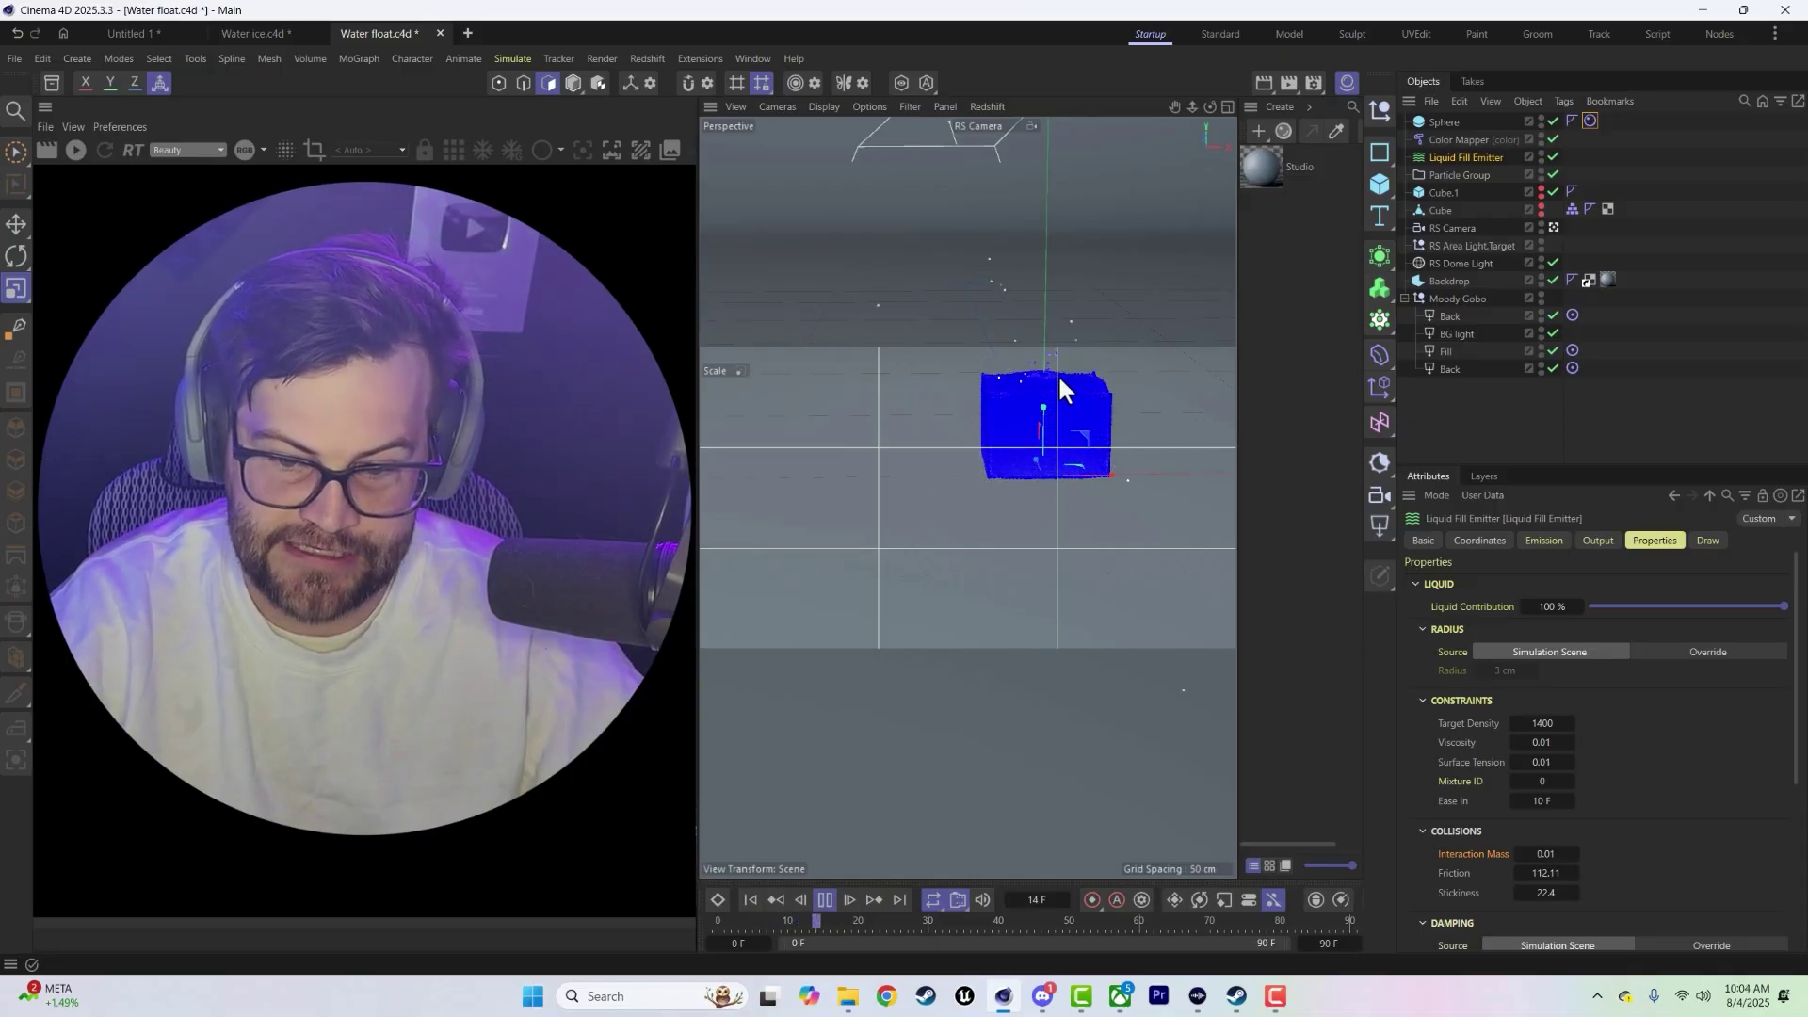
click(1071, 444)
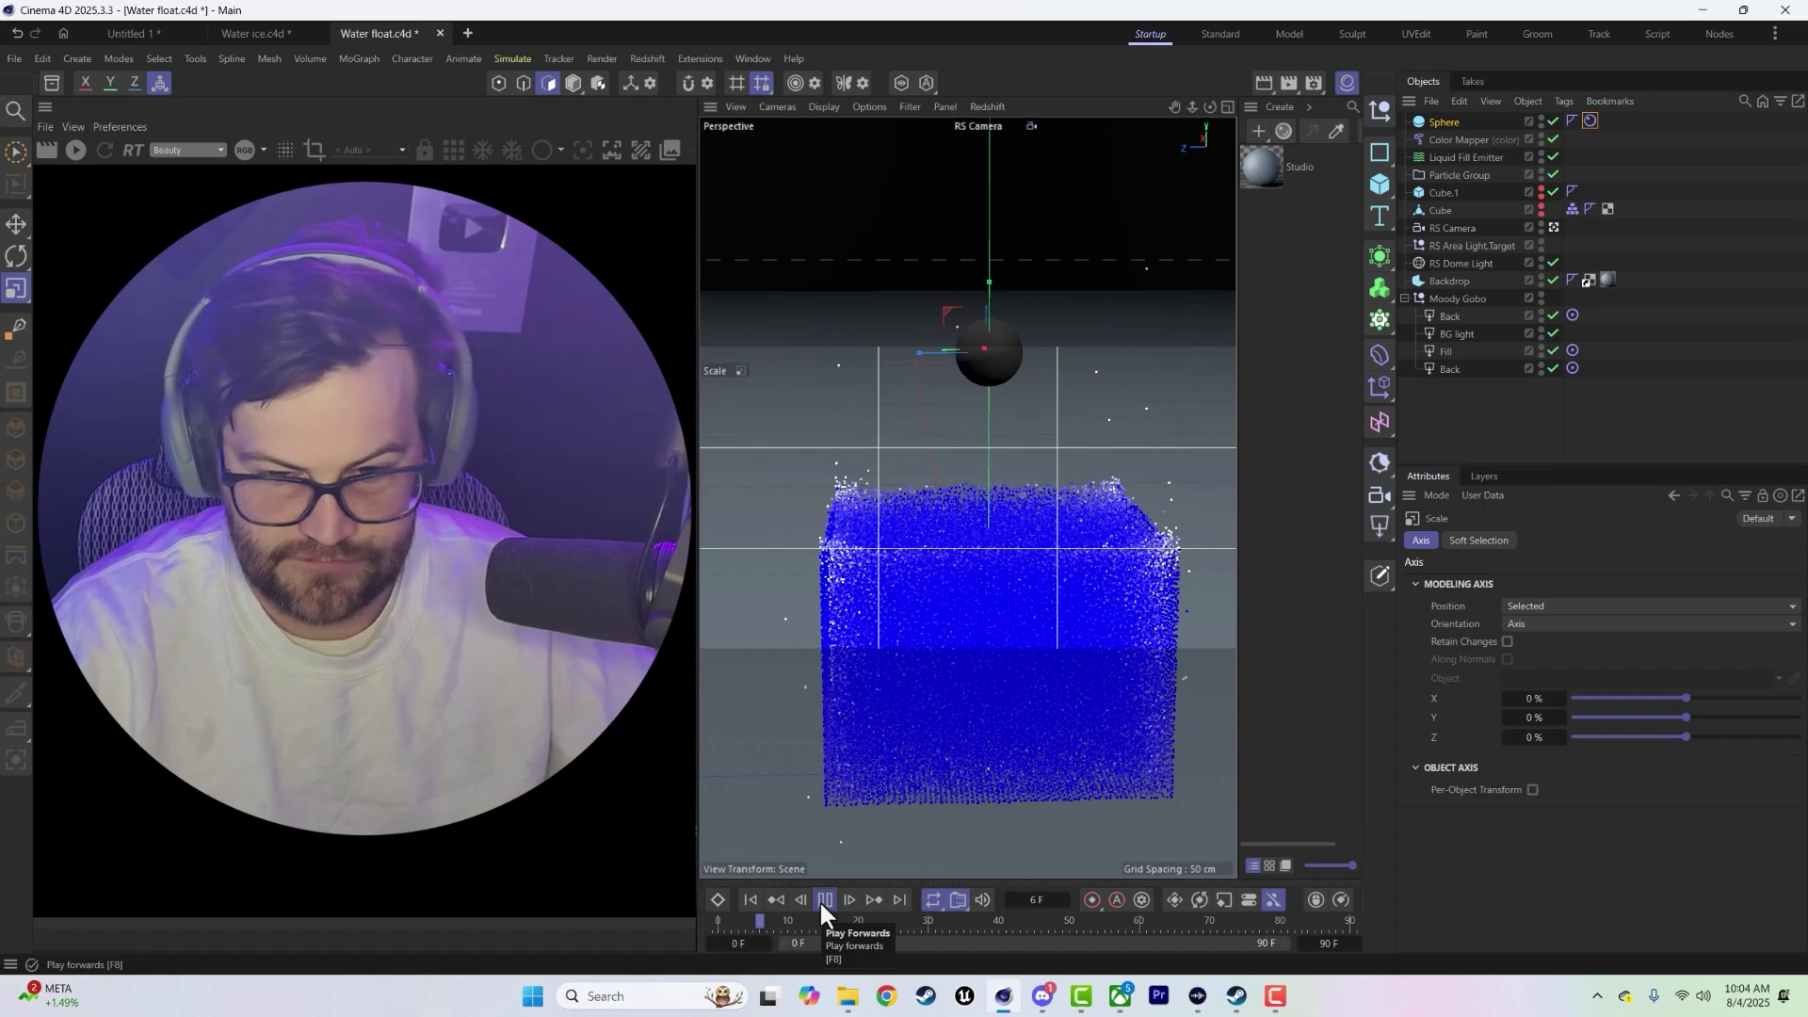
alt+drag(991, 636, 978, 799)
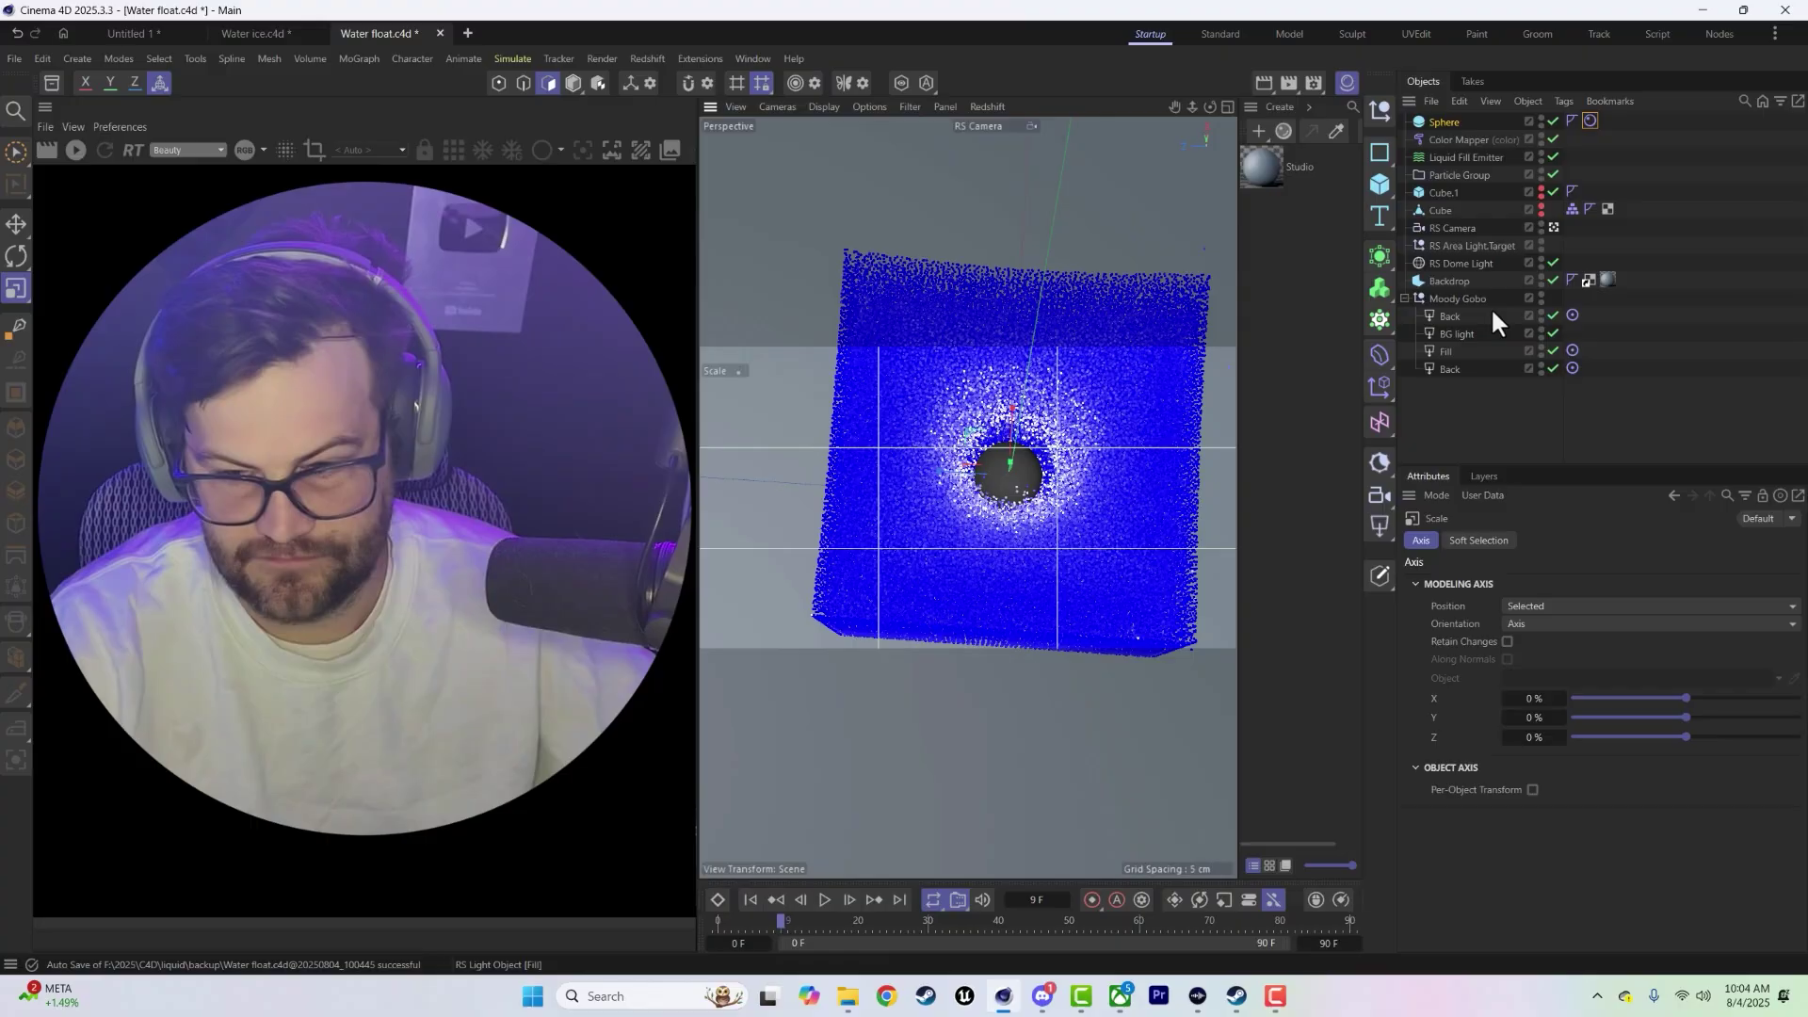
click(1591, 122)
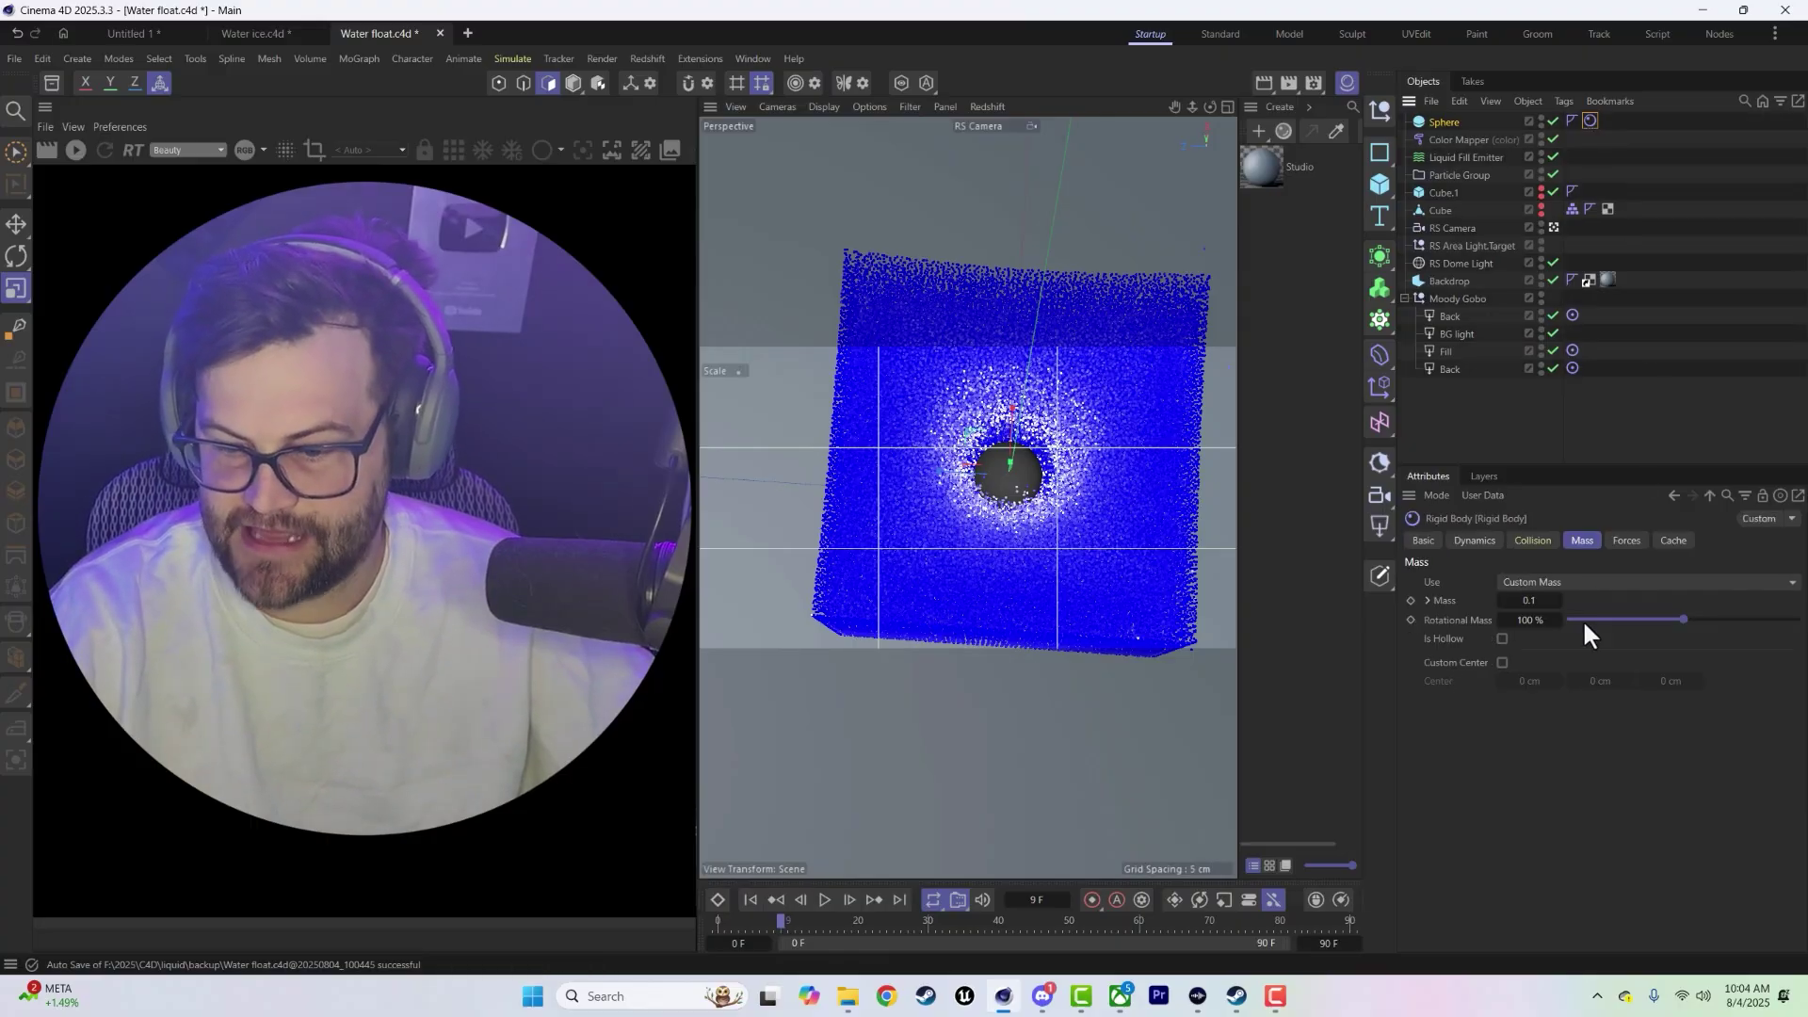
- Set the sphere's mass to 0.0028 and replay the simulation from the start until it floats
click(1527, 600)
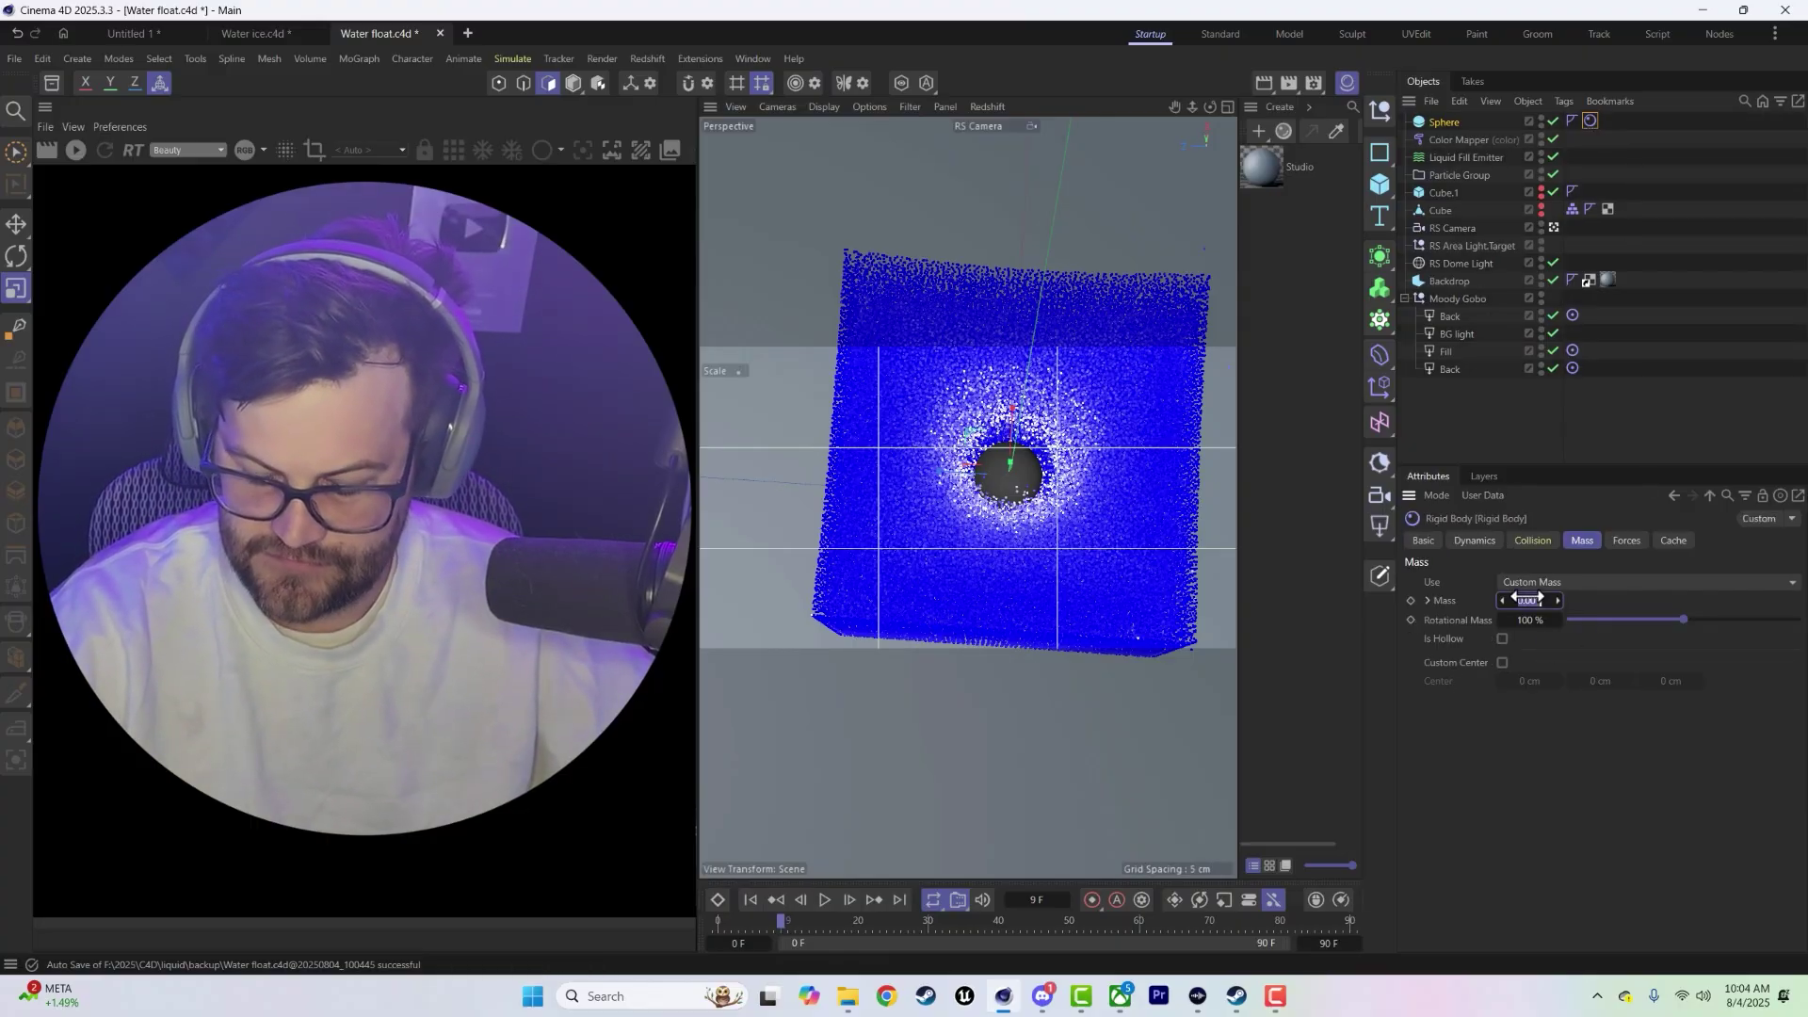
text(0.0028)
key(Return)
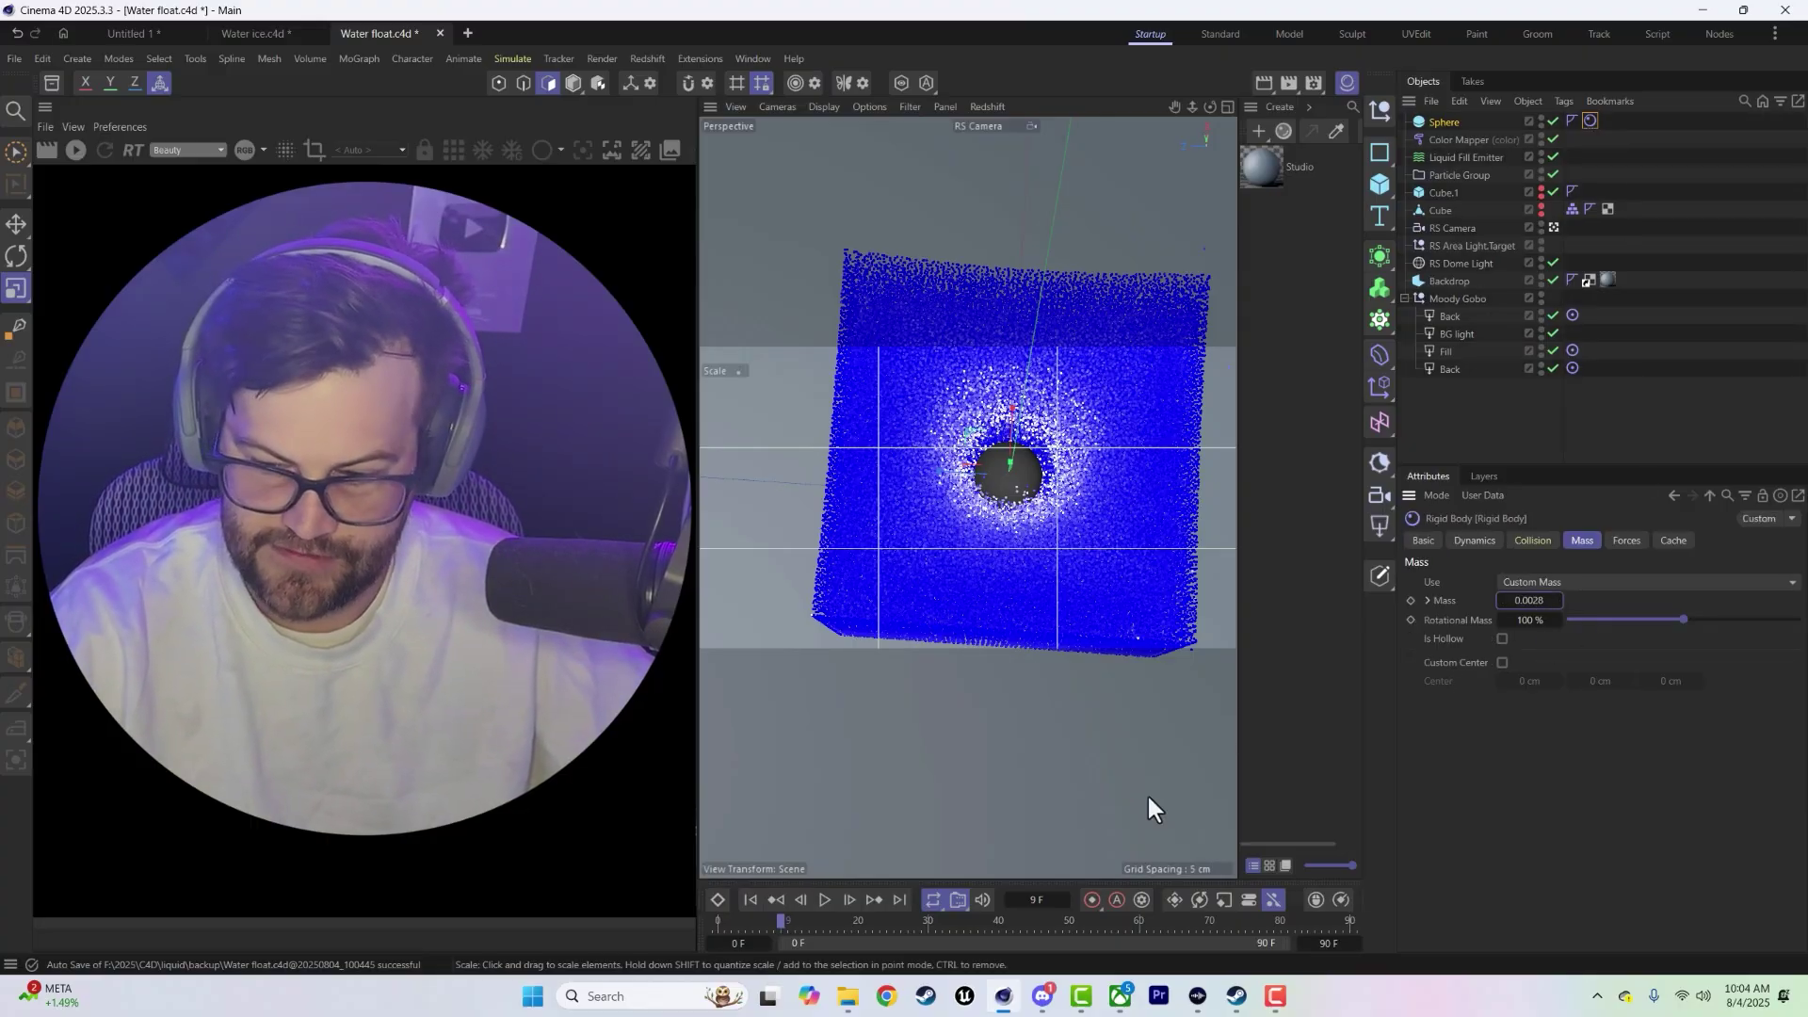
click(750, 899)
click(824, 900)
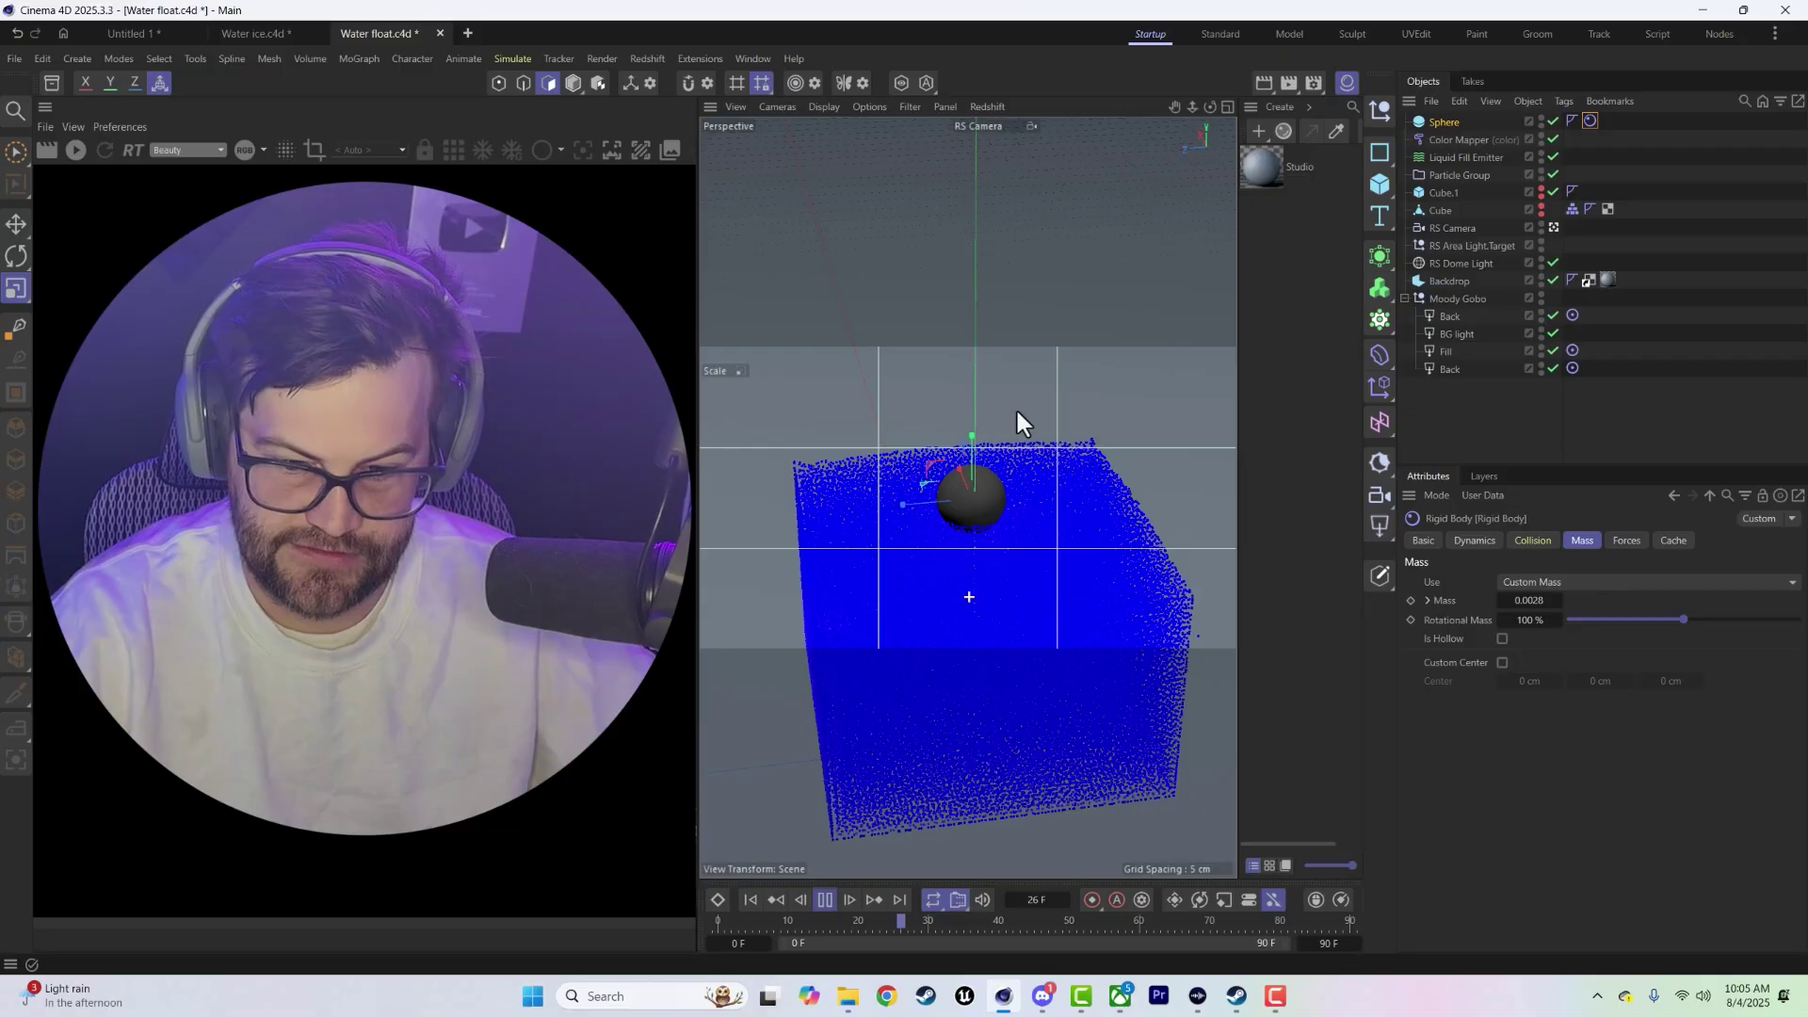
click(824, 899)
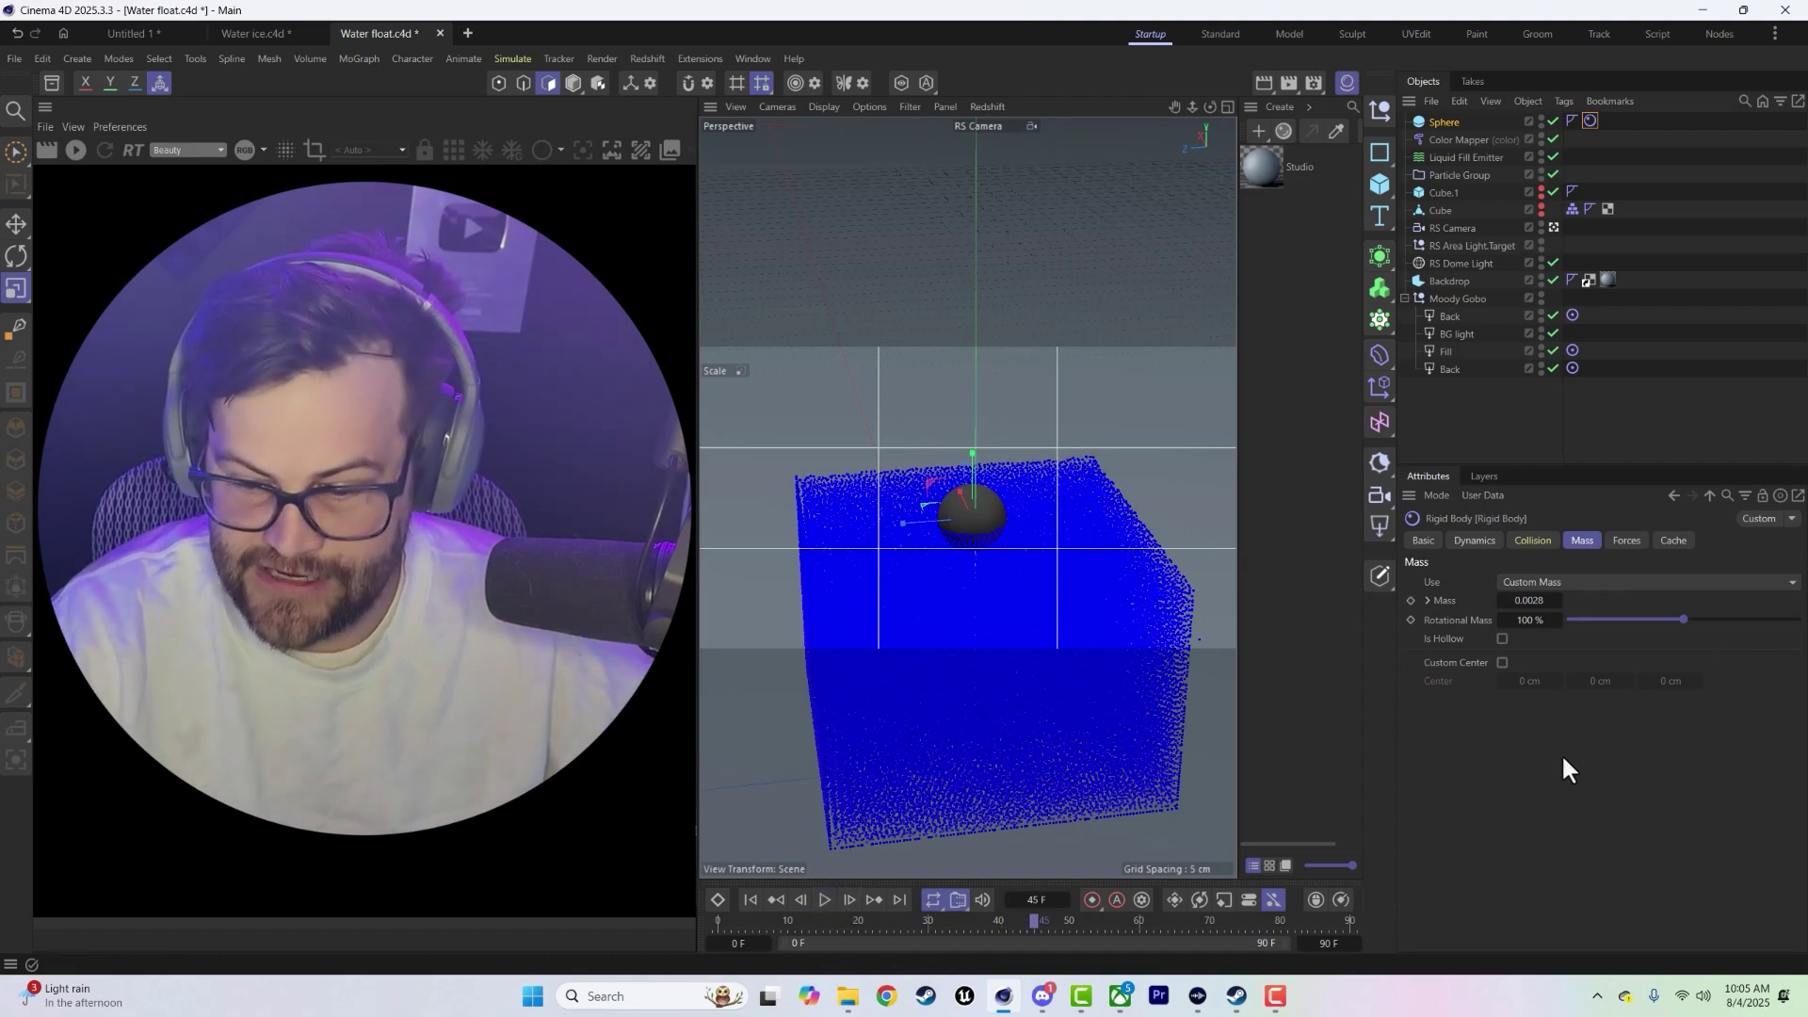
- Review the sphere's collision settings and the liquid emitter's properties, then switch to the Water ice.c4d scene
click(1530, 540)
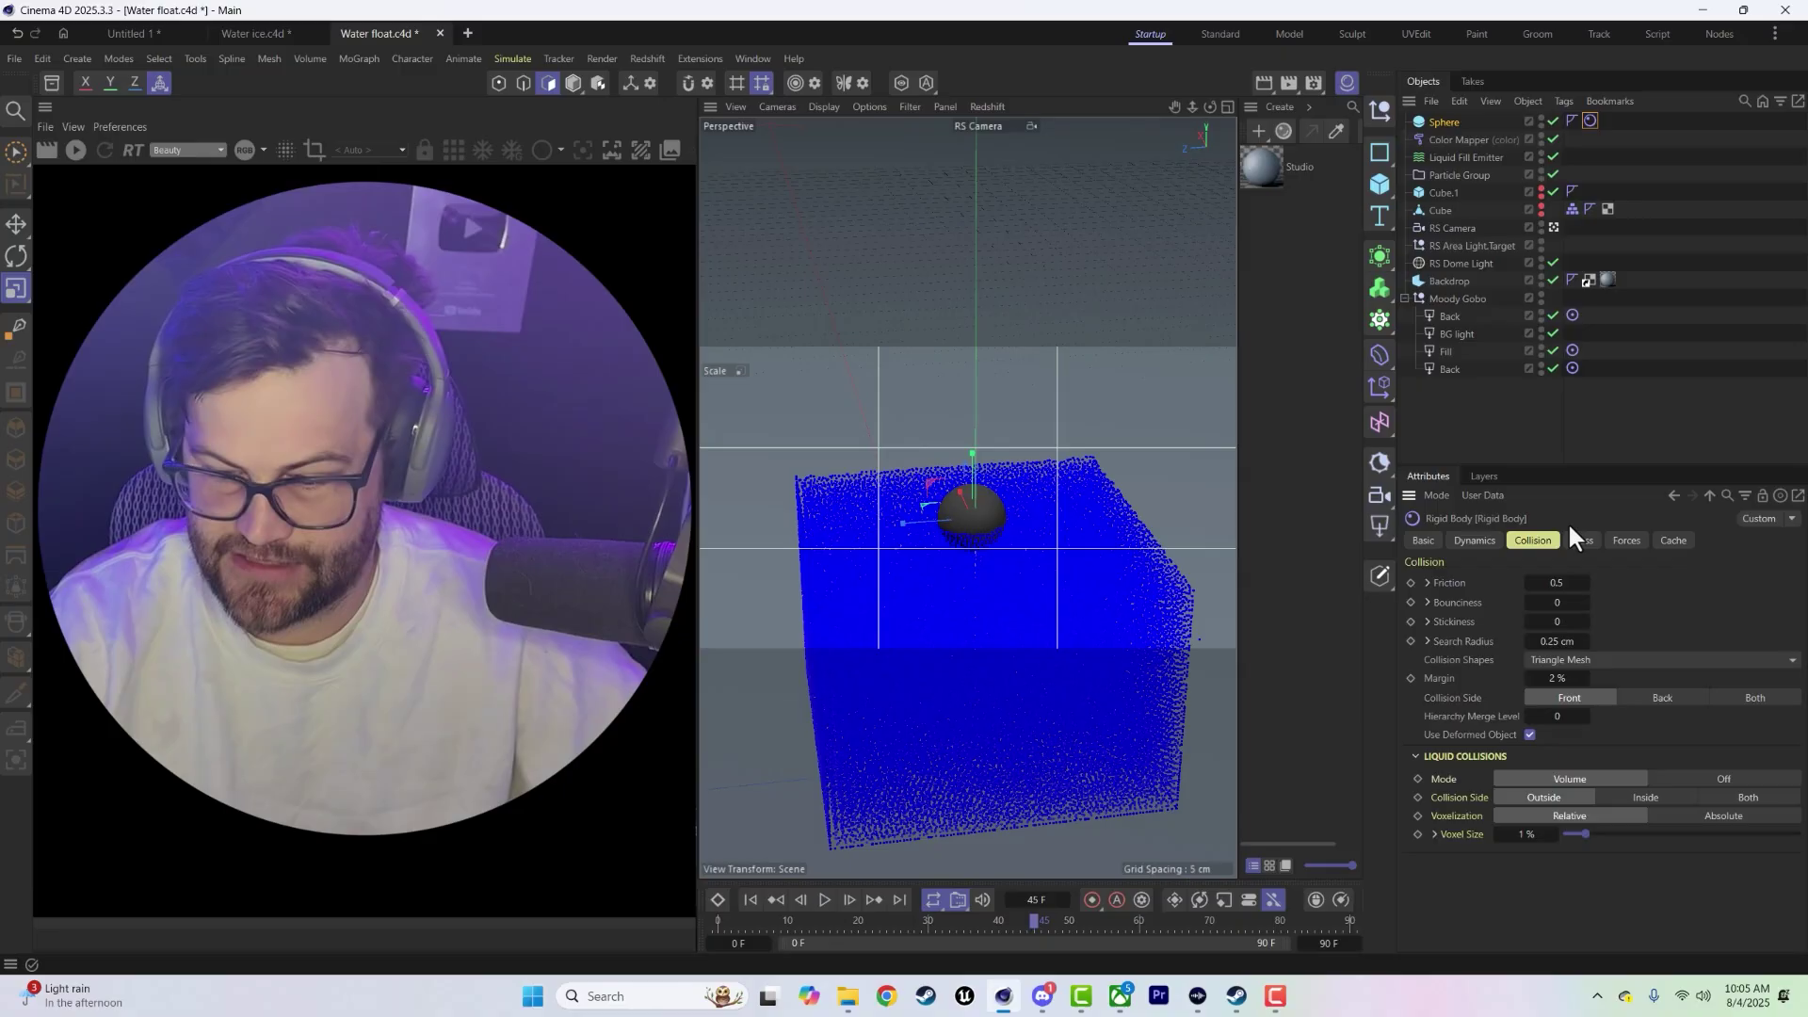
click(1455, 157)
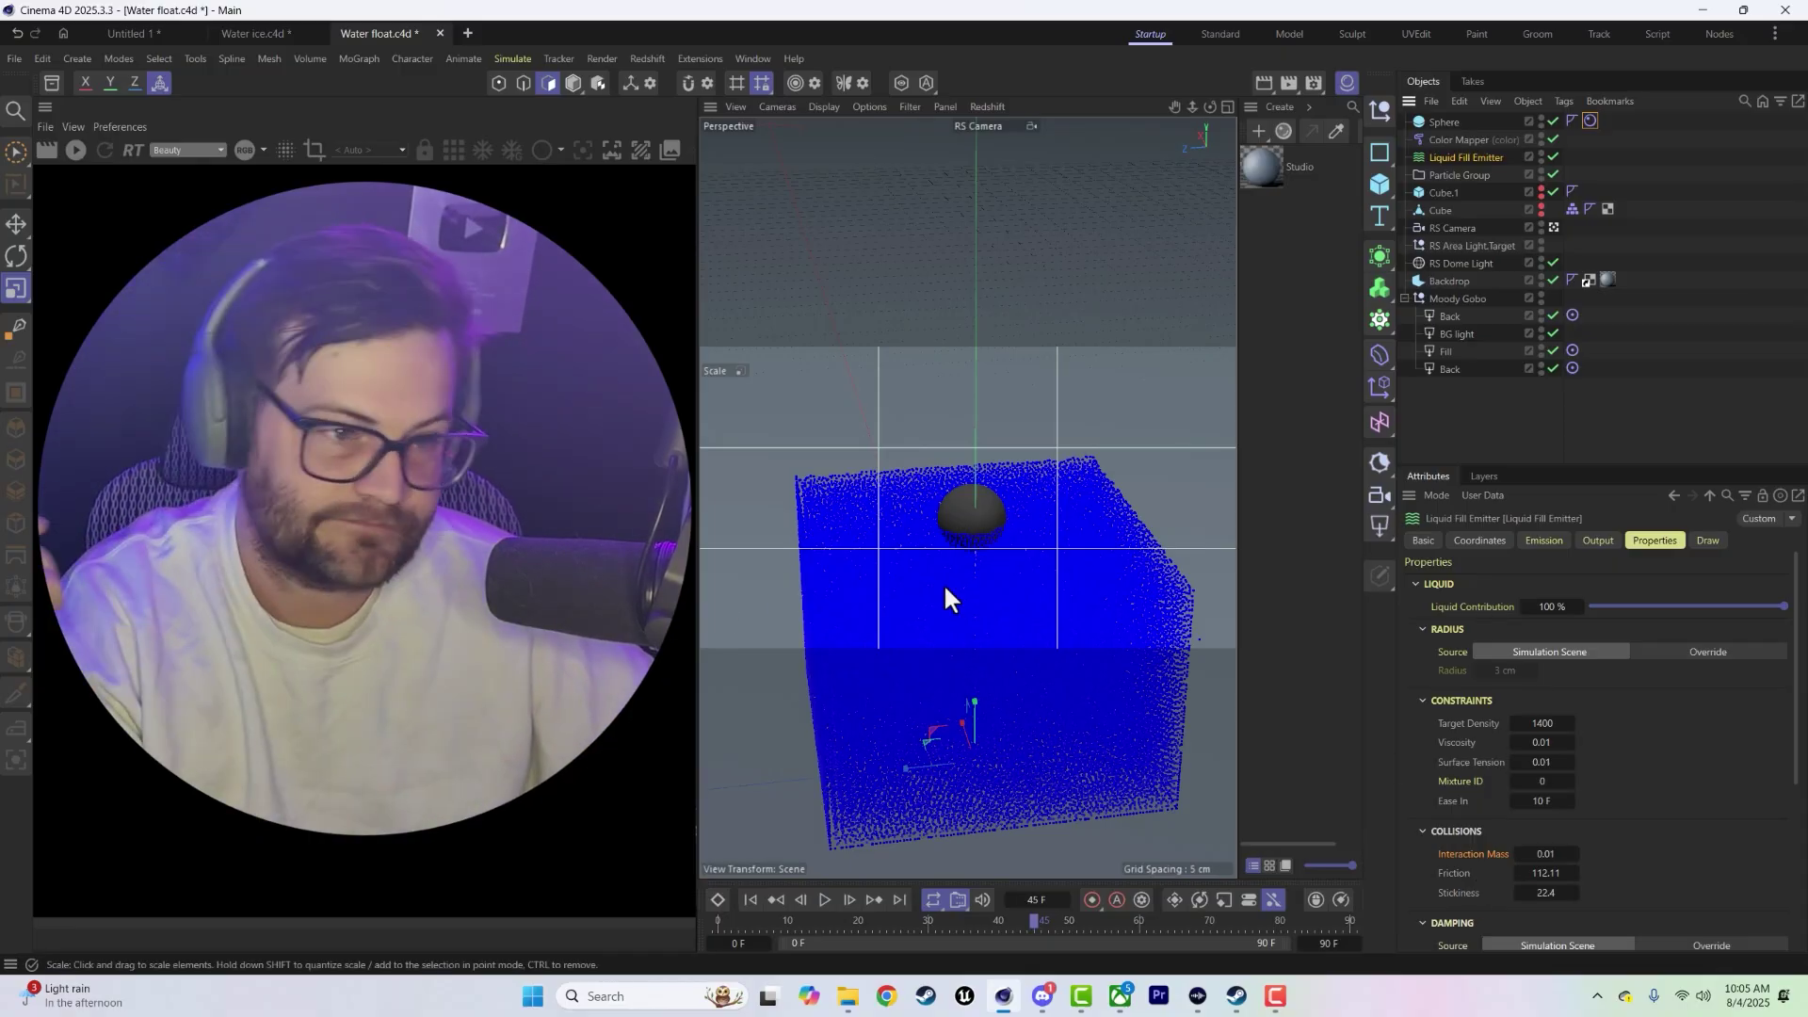
click(251, 32)
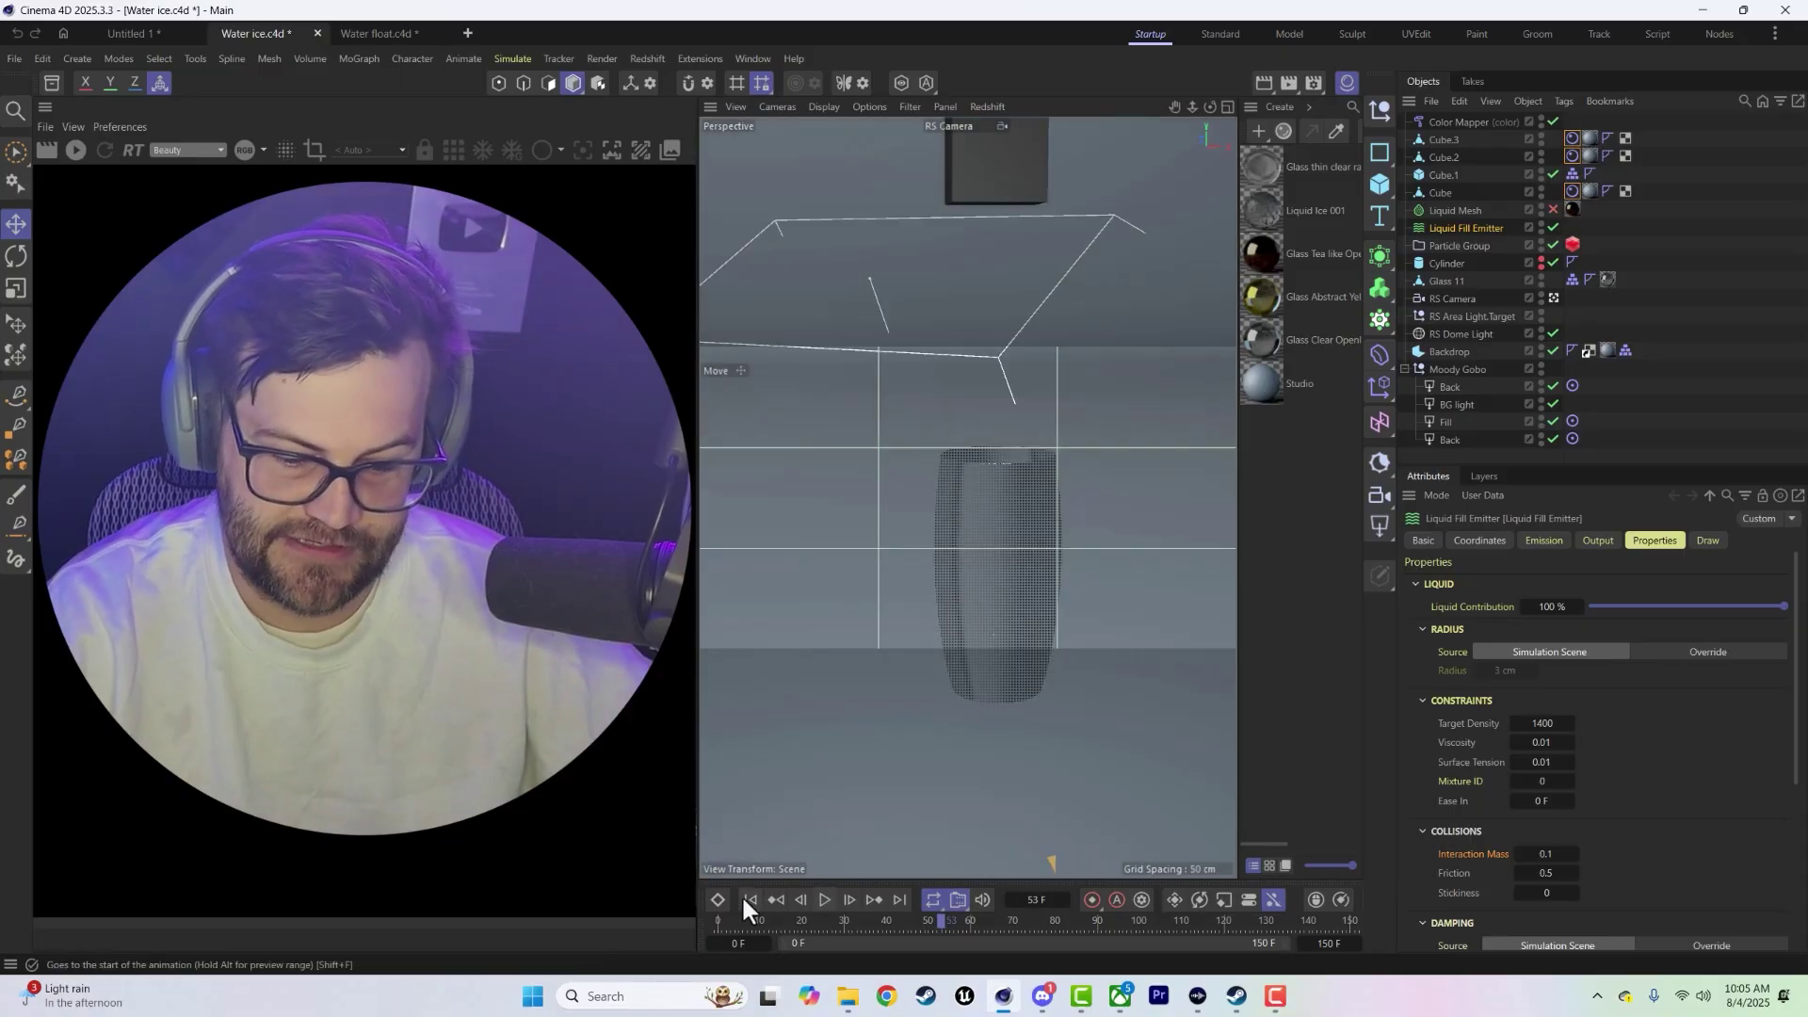
- Replay the Water ice simulation from frame 0 and pause at frame 48 with the ice in the glass
click(746, 899)
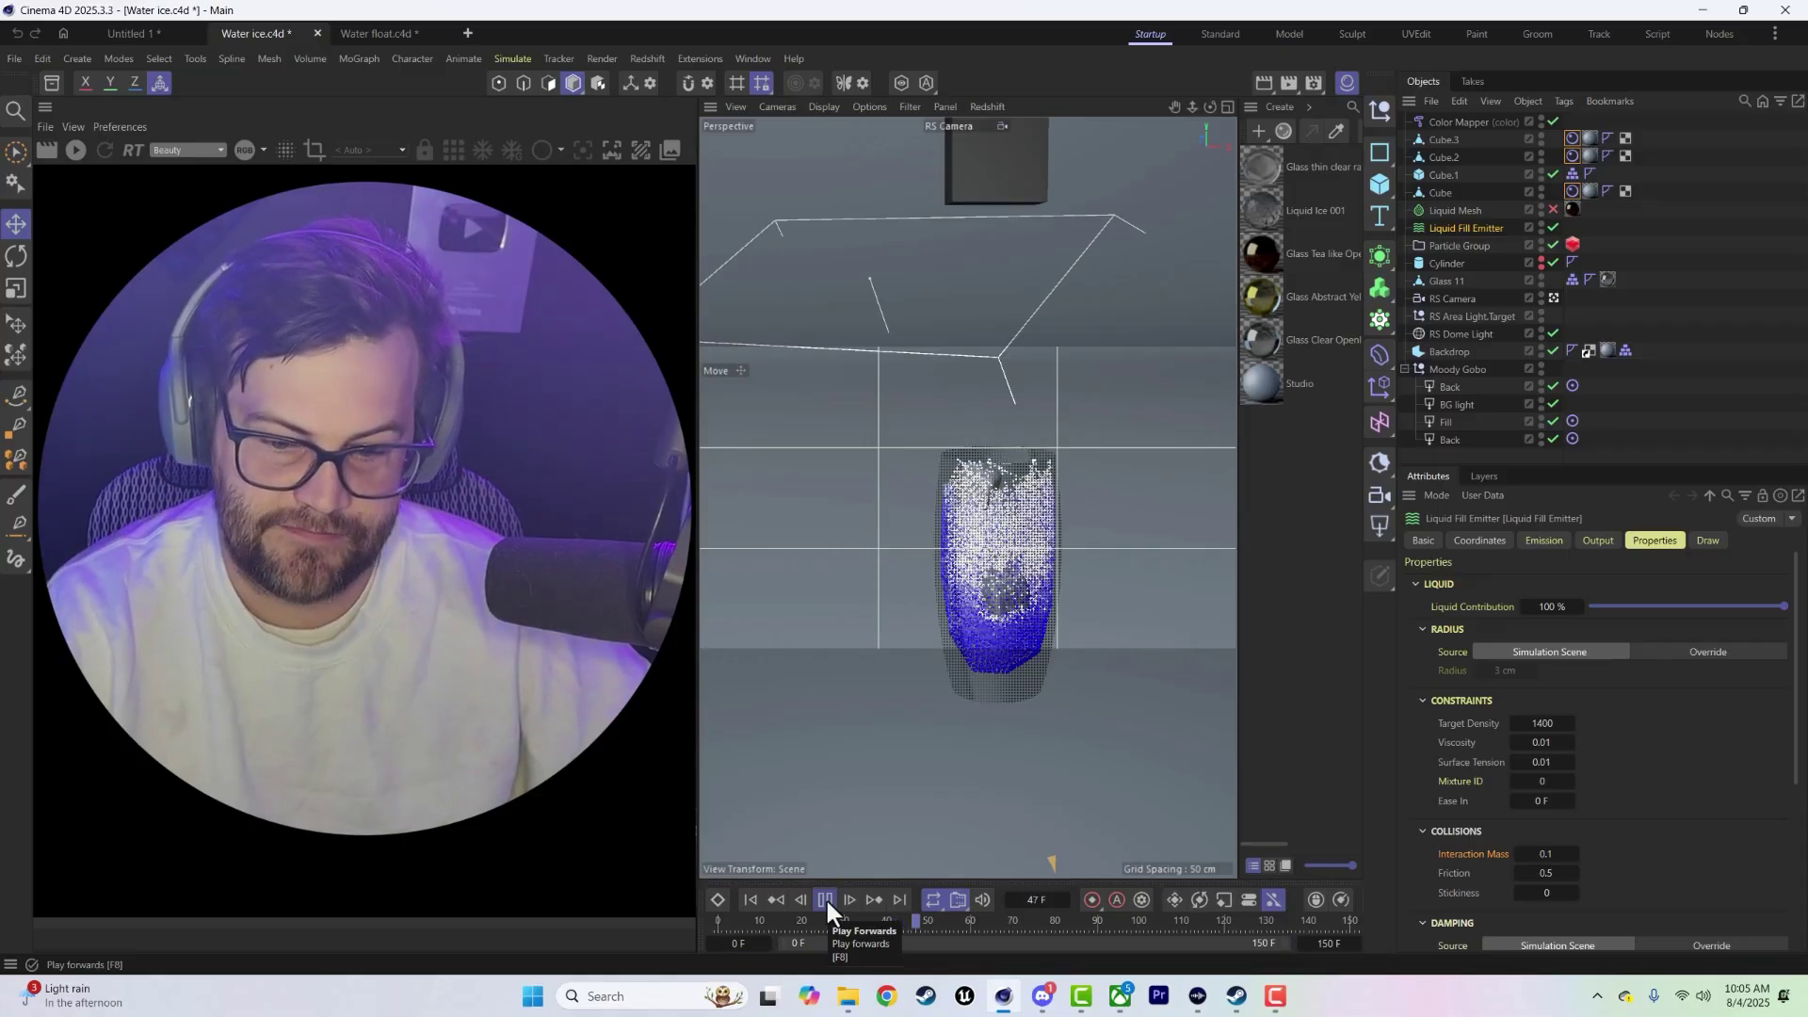
click(825, 897)
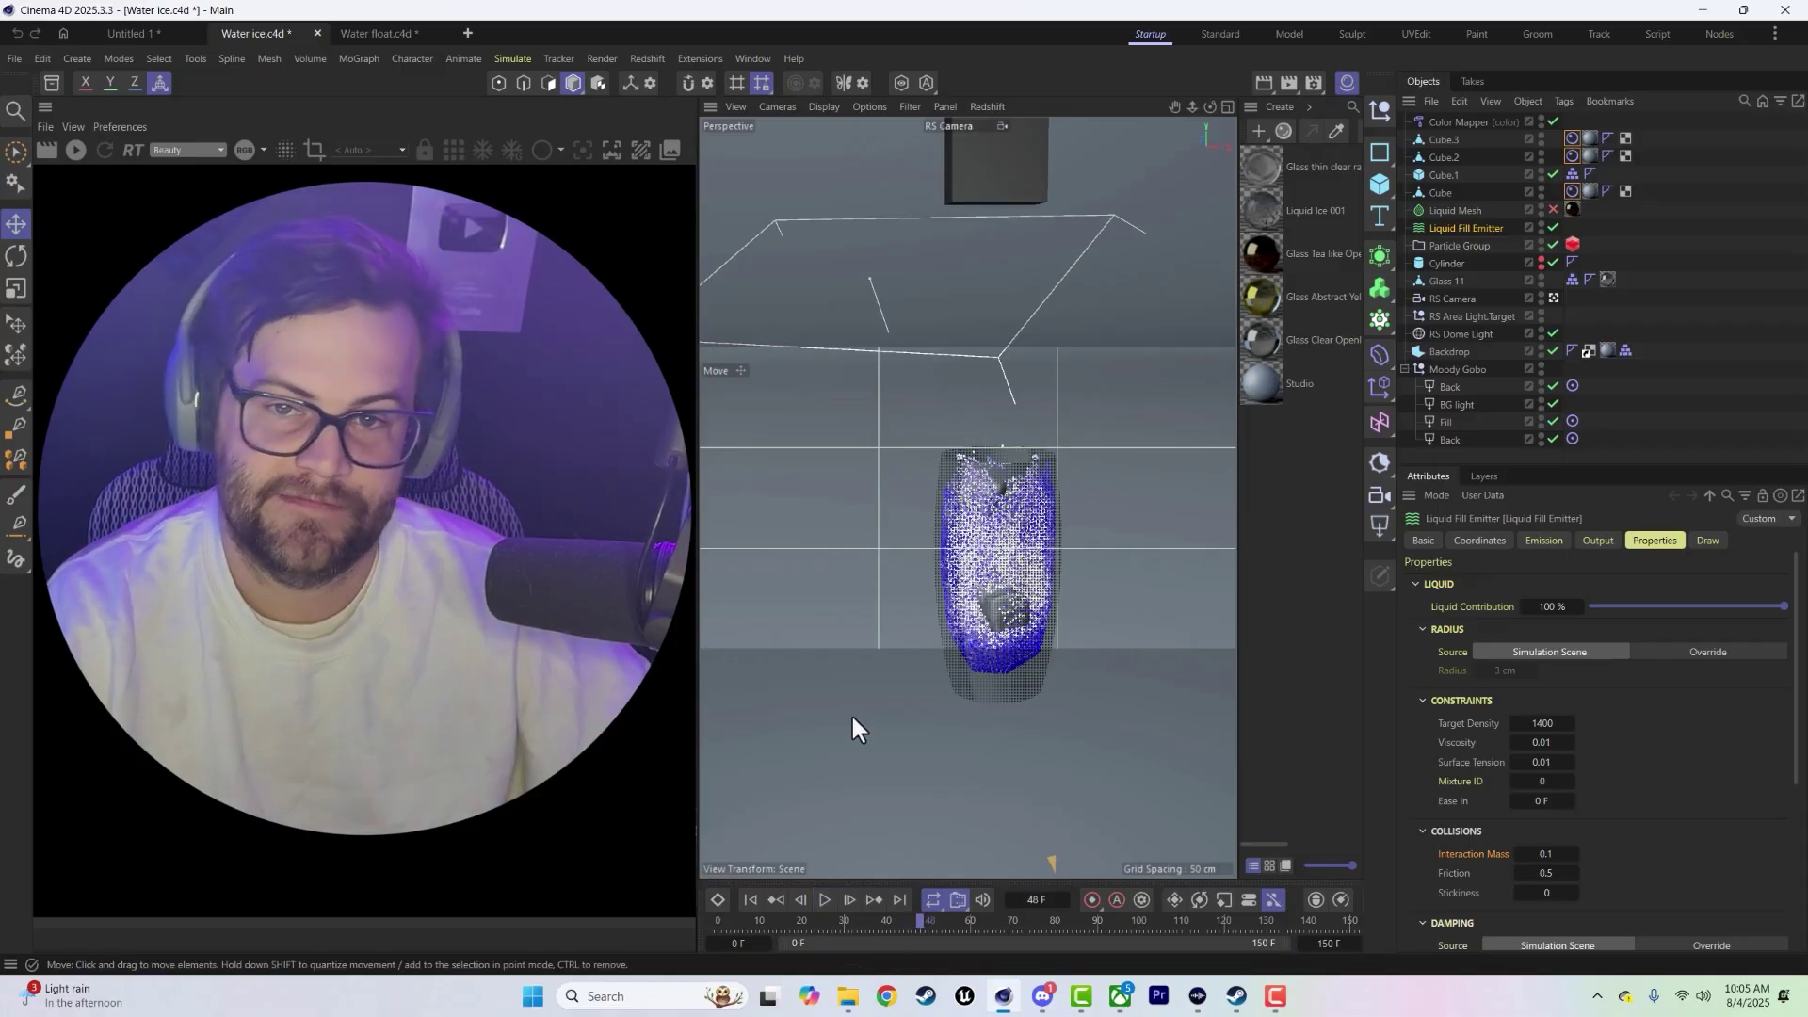